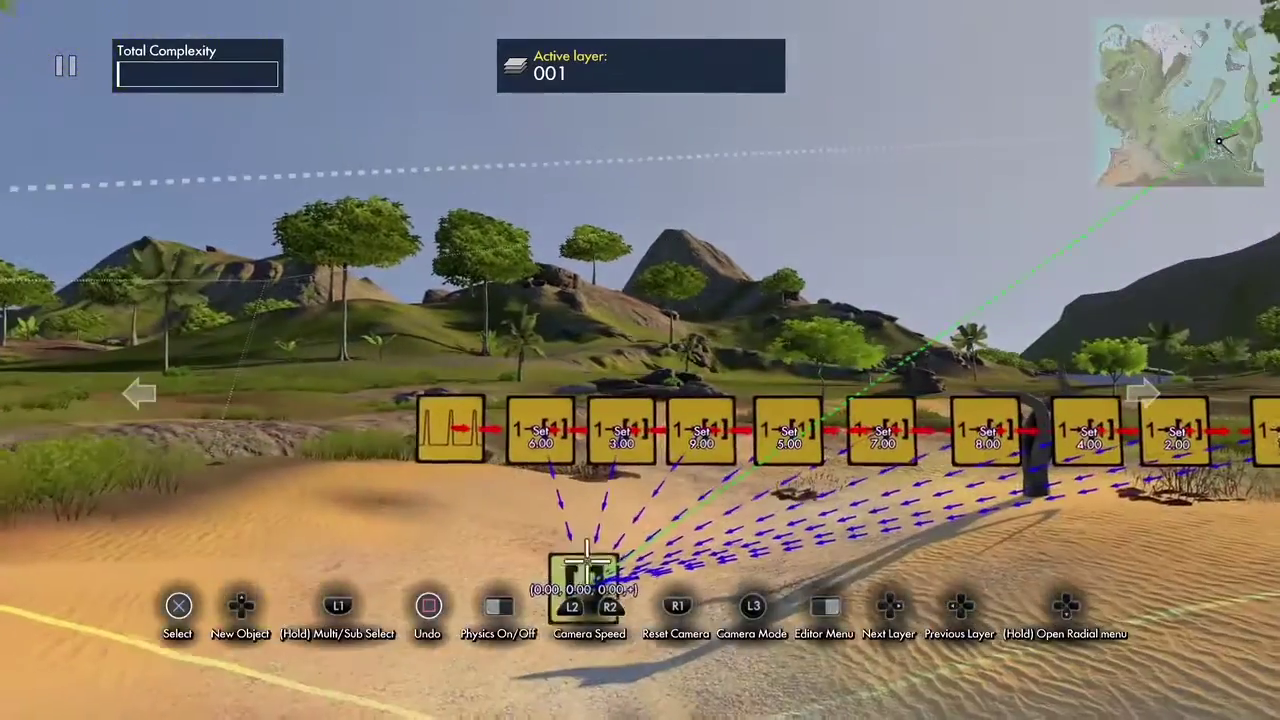
- Examine the vector object's size and fill value settings
click(587, 562)
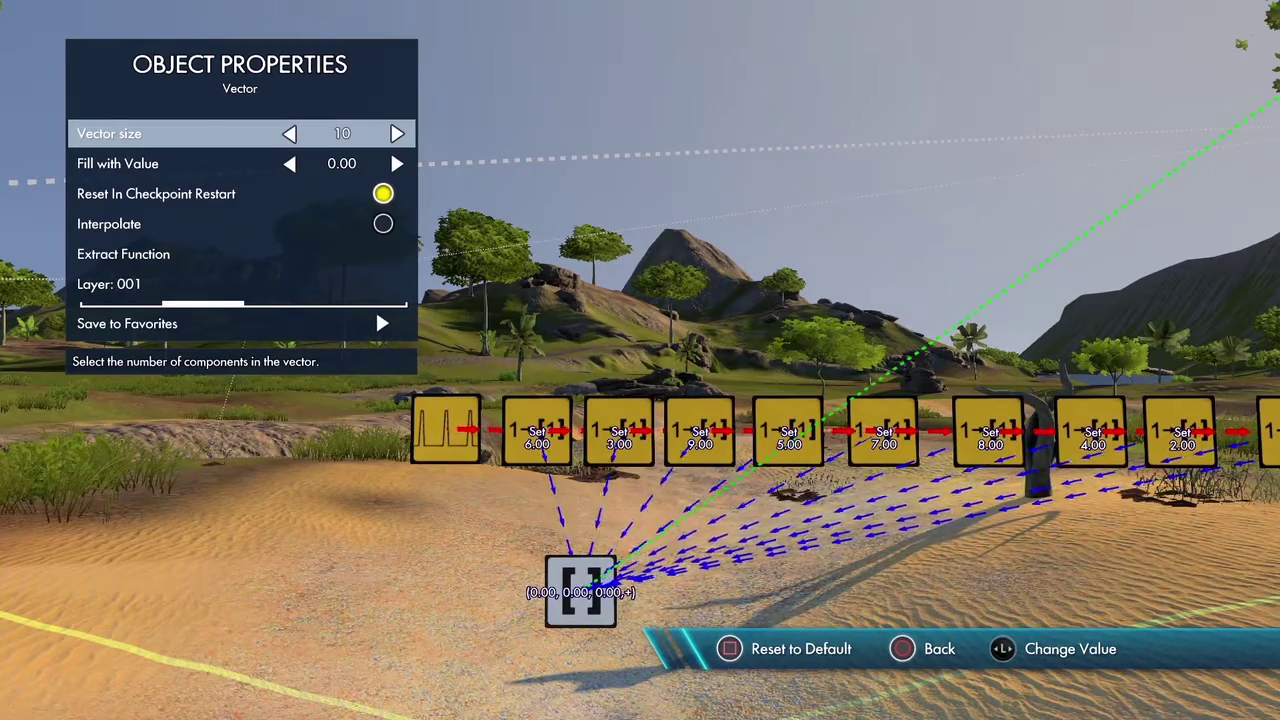
key(Down)
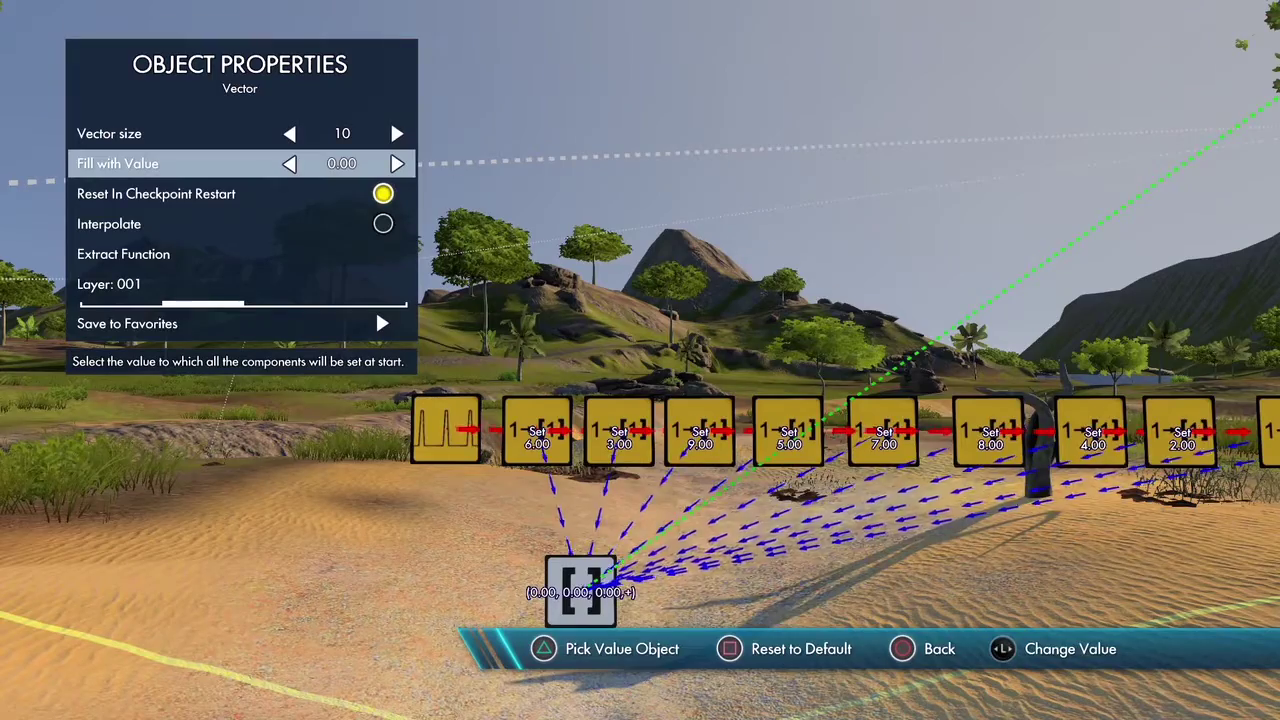
key(Escape)
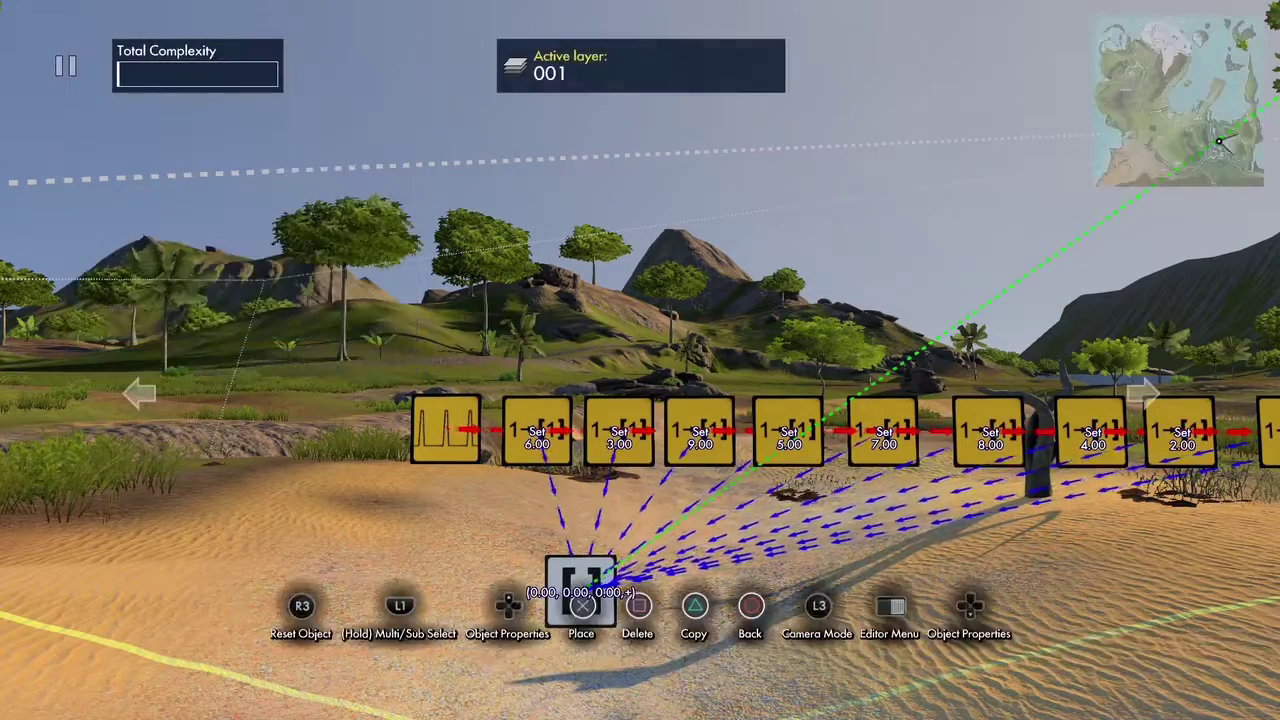
key(Escape)
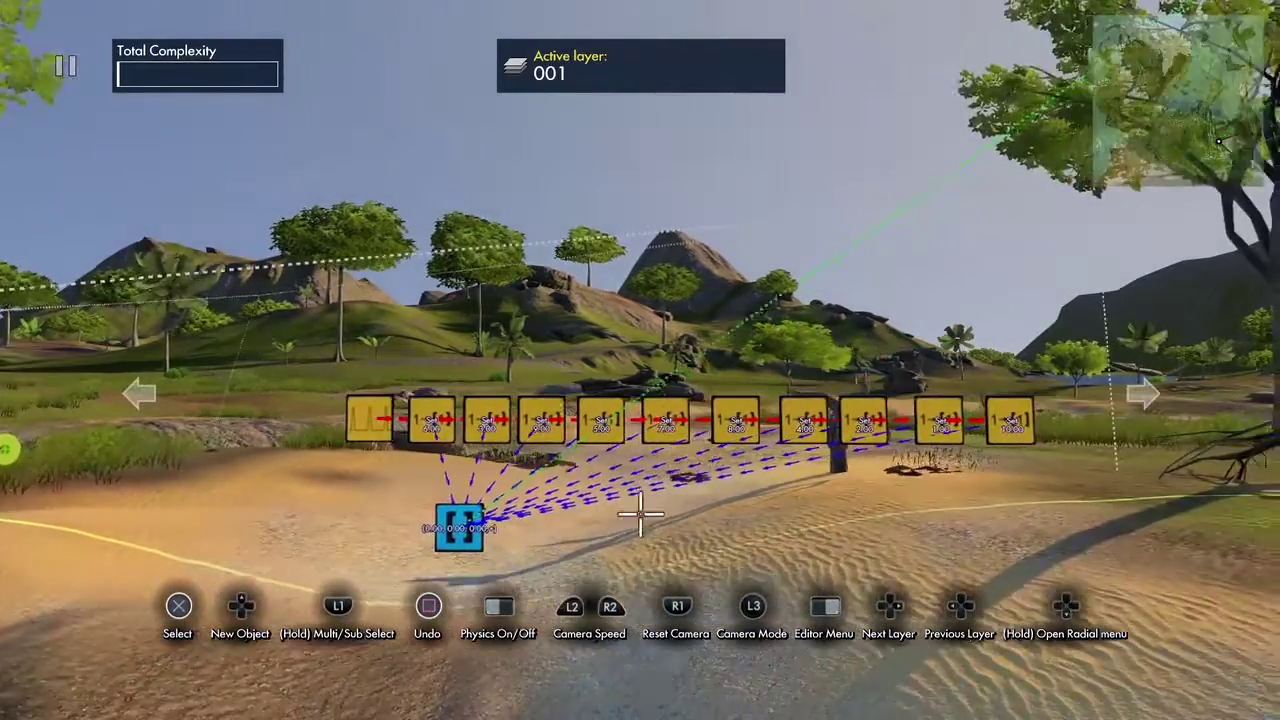
key(shift)
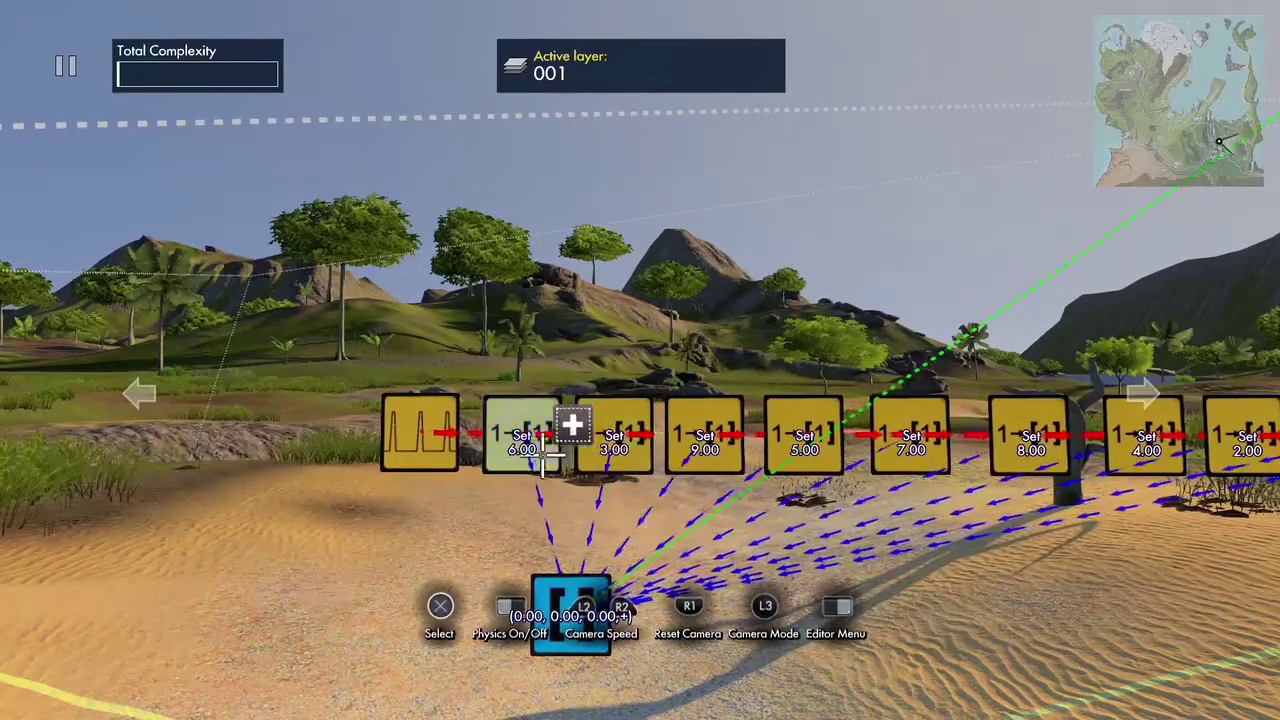
- Examine the settings of the interval trigger at the start of the Set vector chain, down to its maximum impulse count
click(444, 455)
key(Down)
key(Down)
key(Down)
key(Down)
key(Down)
key(Down)
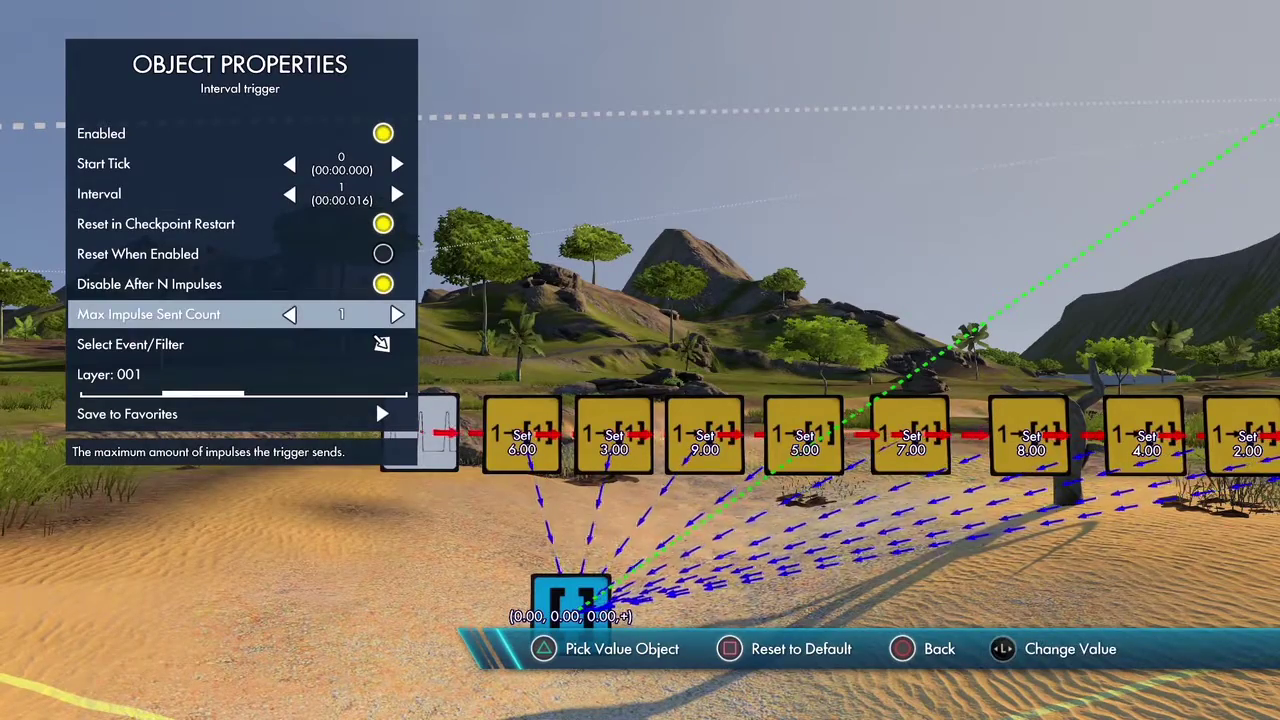
key(Up)
key(Down)
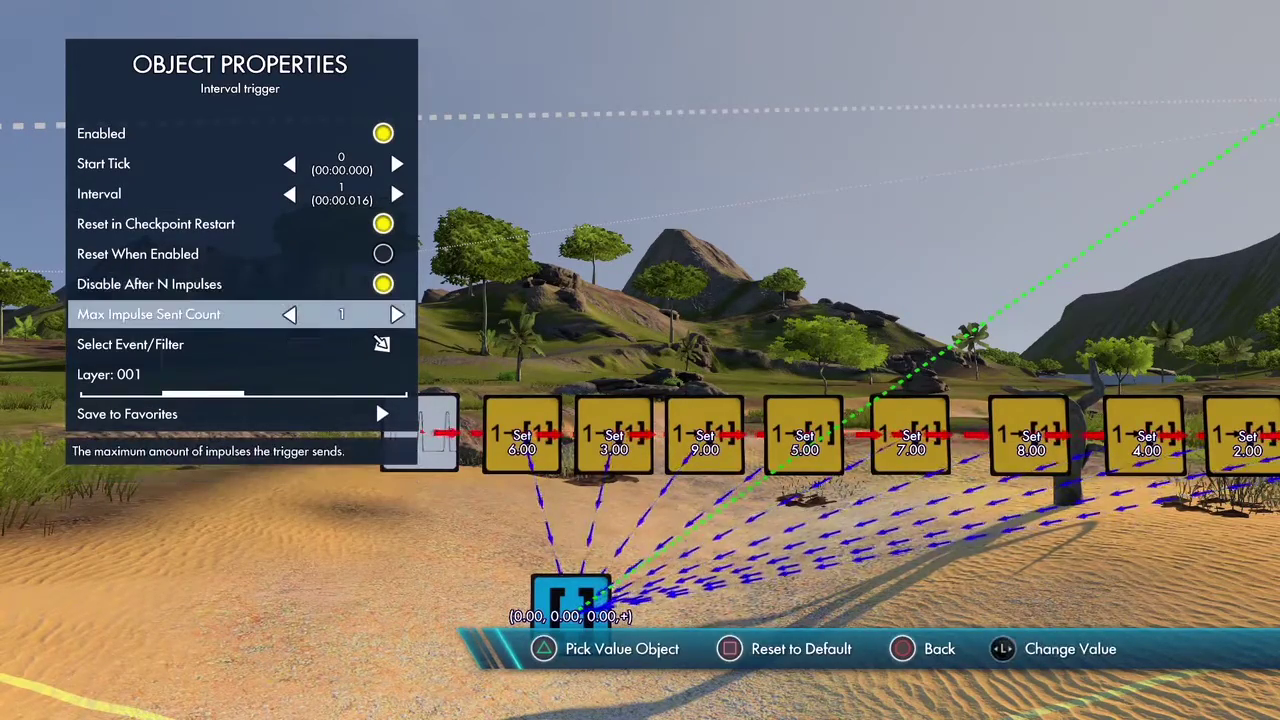
key(Escape)
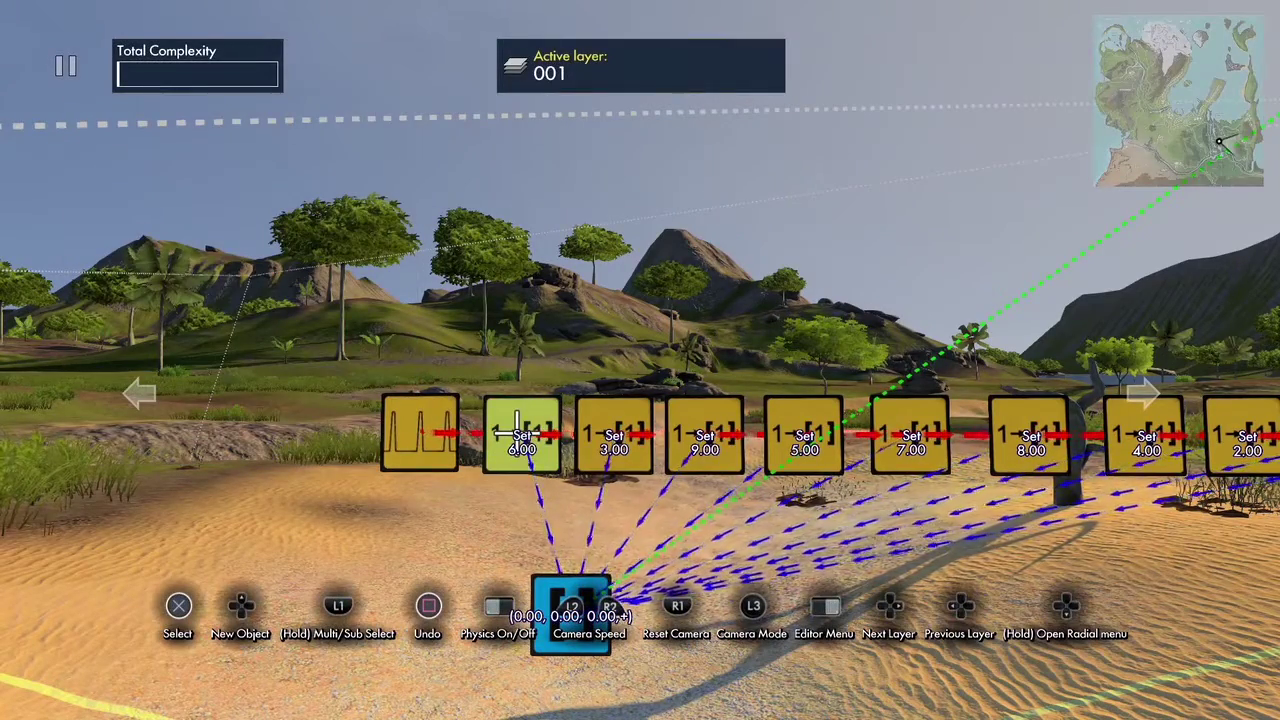
- Review the type, index, value and event target of the first Set vector event in the chain
click(517, 433)
key(Return)
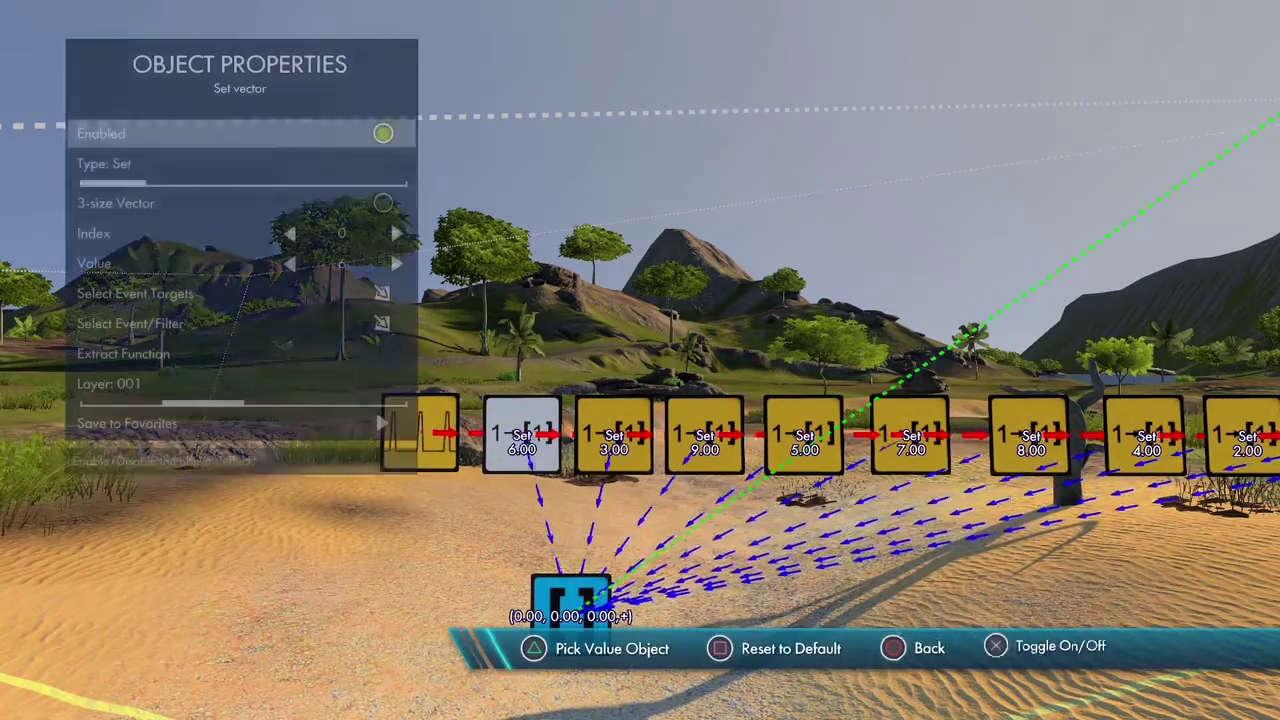
key(Down)
key(Down)
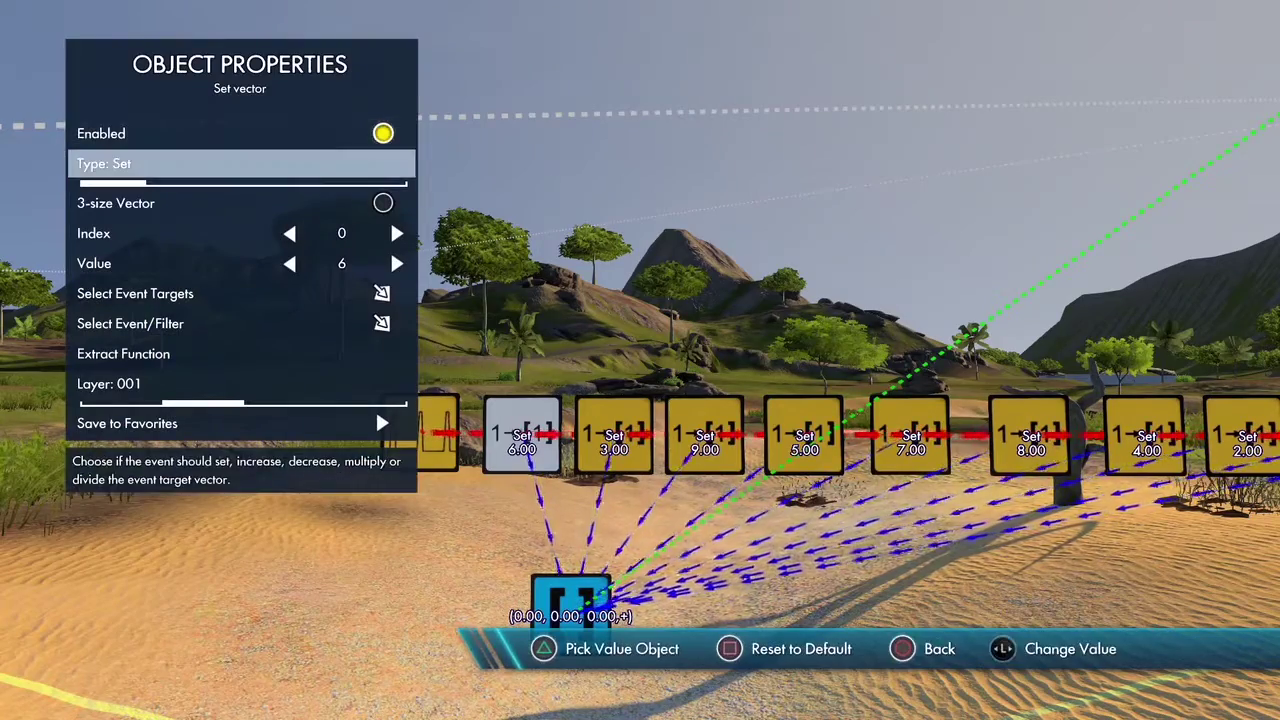
key(Down)
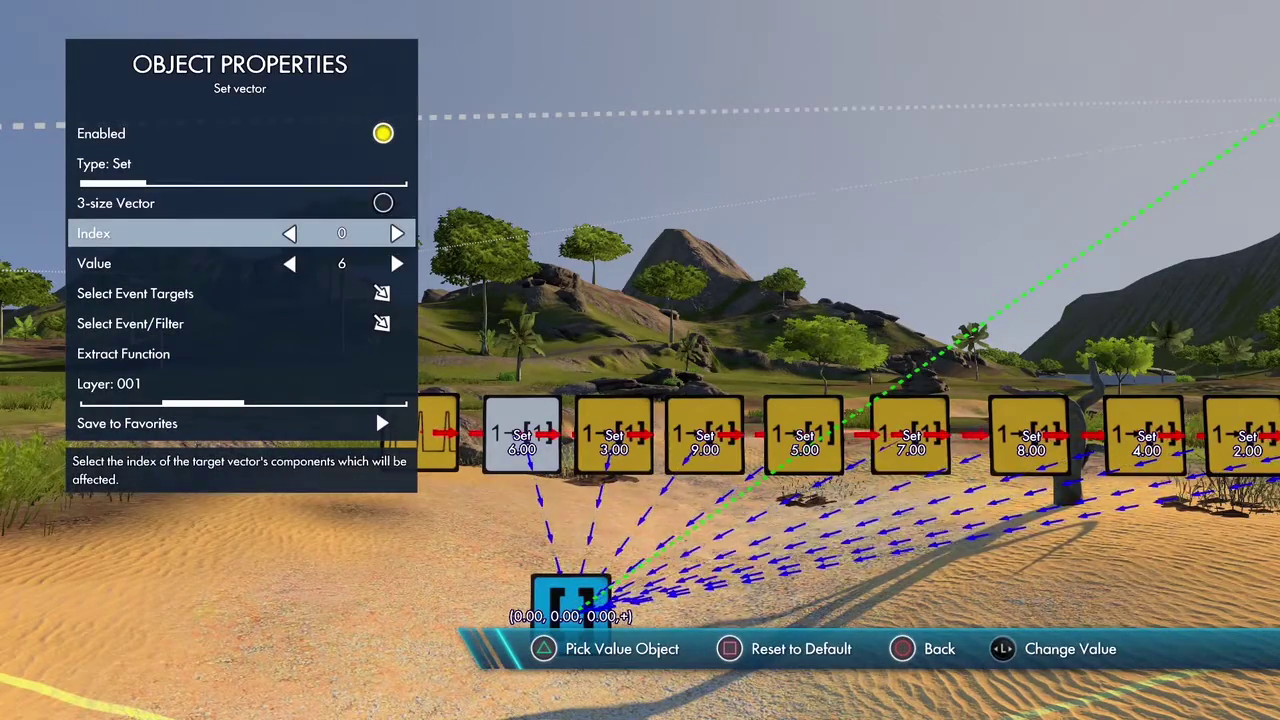
key(Down)
key(Down)
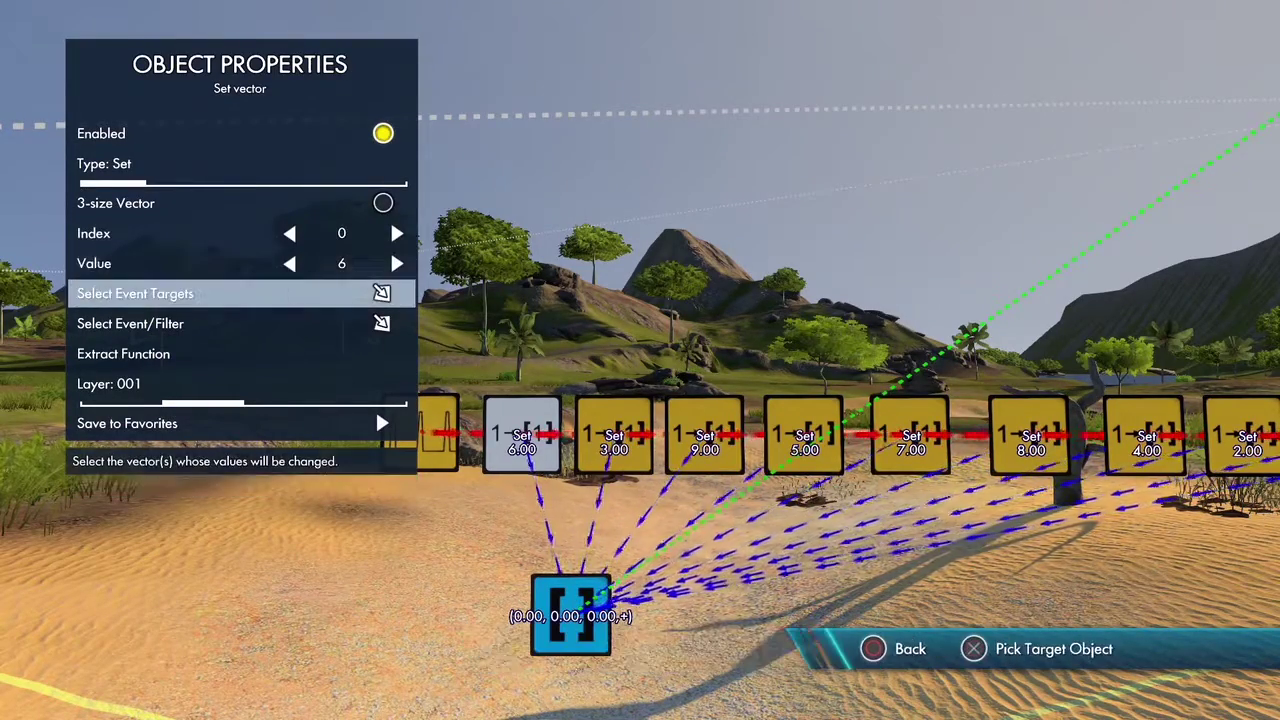
key(Return)
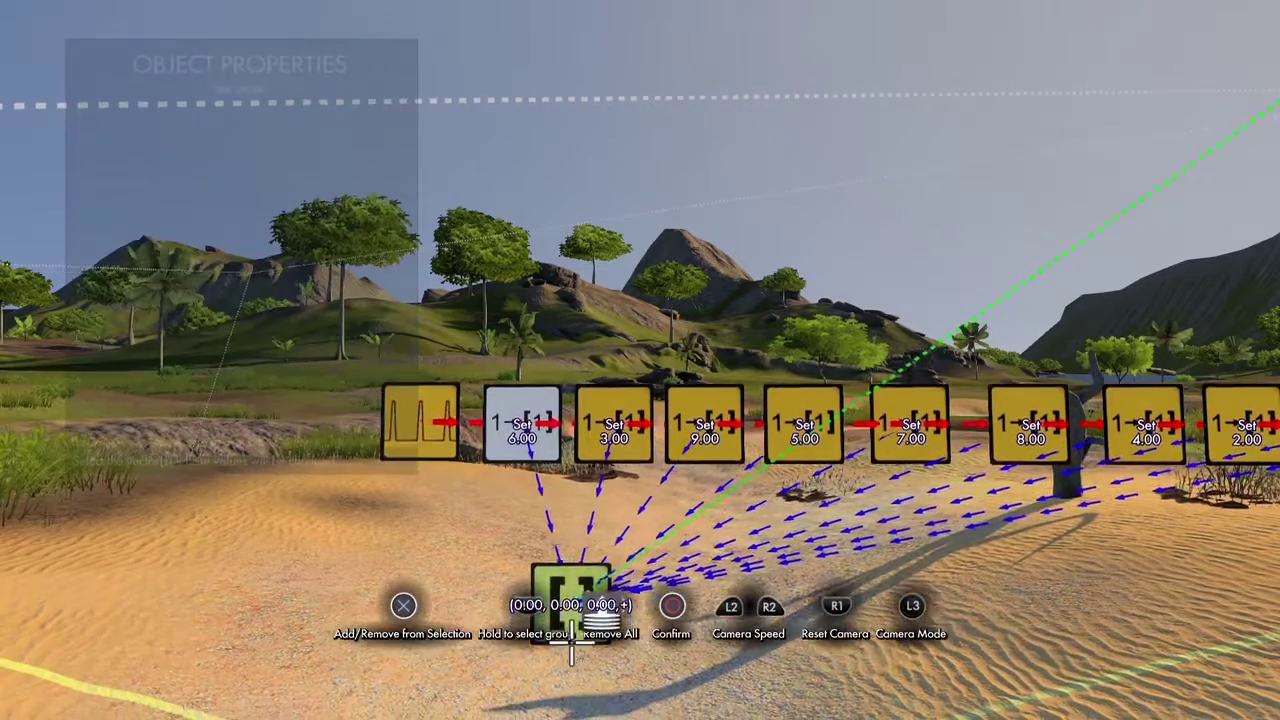
key(Escape)
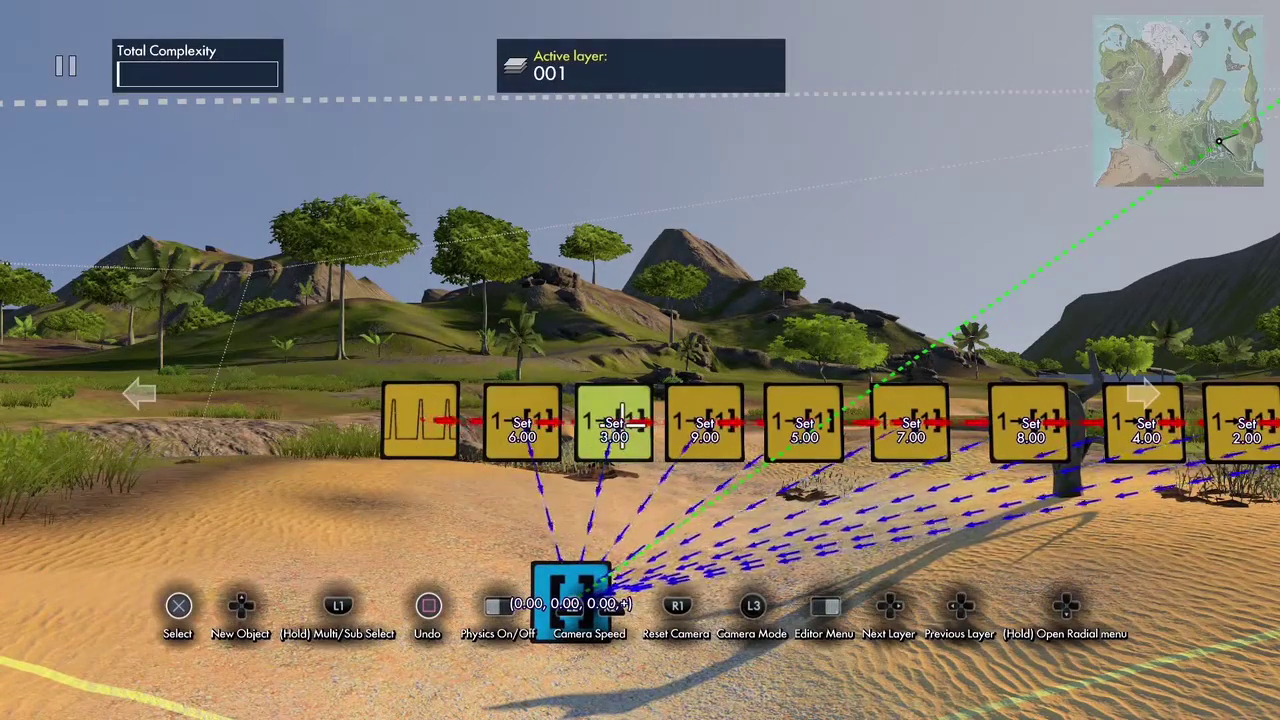
- Check which vector index the second Set vector event in the chain writes to
key(shift)
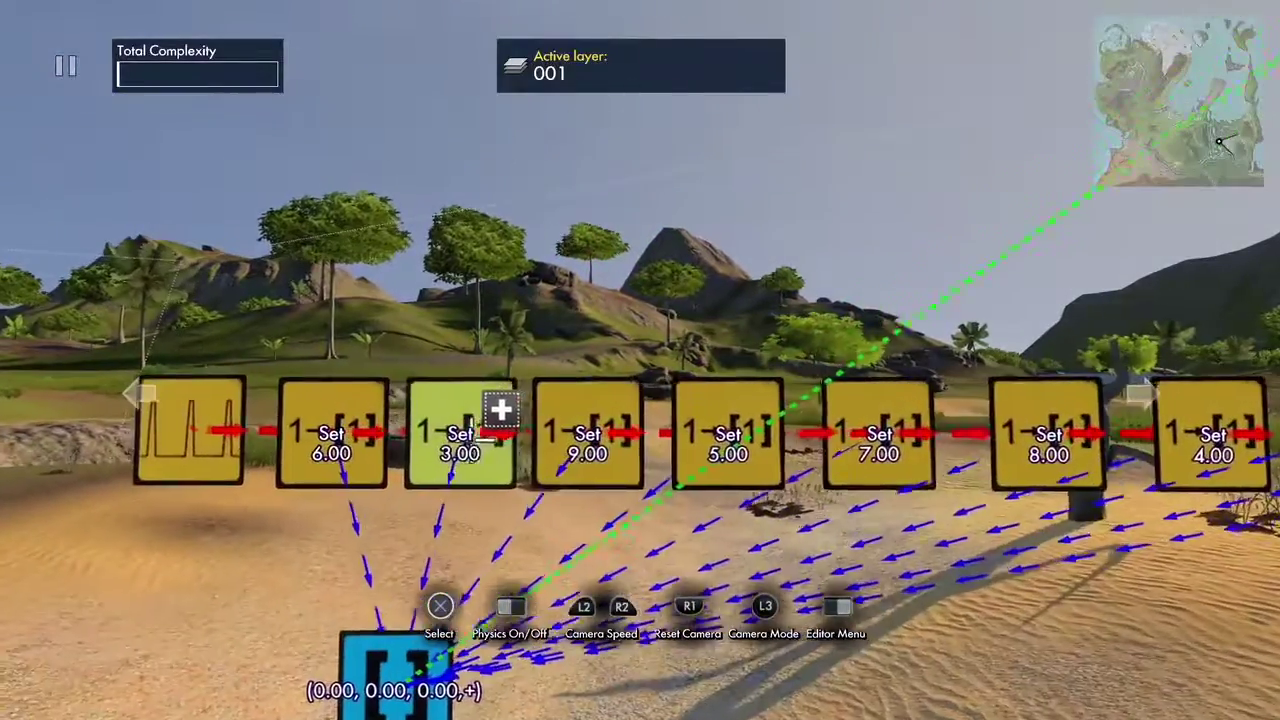
key(Return)
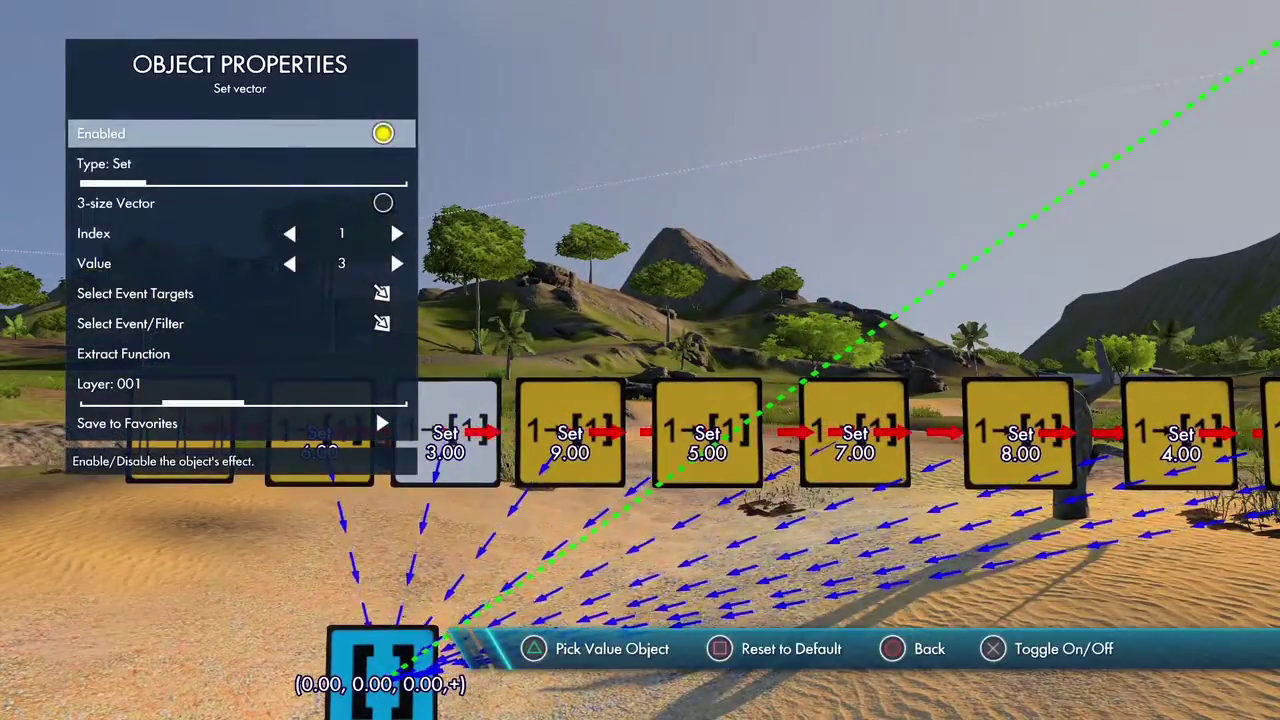
key(Down)
key(Down)
key(Down)
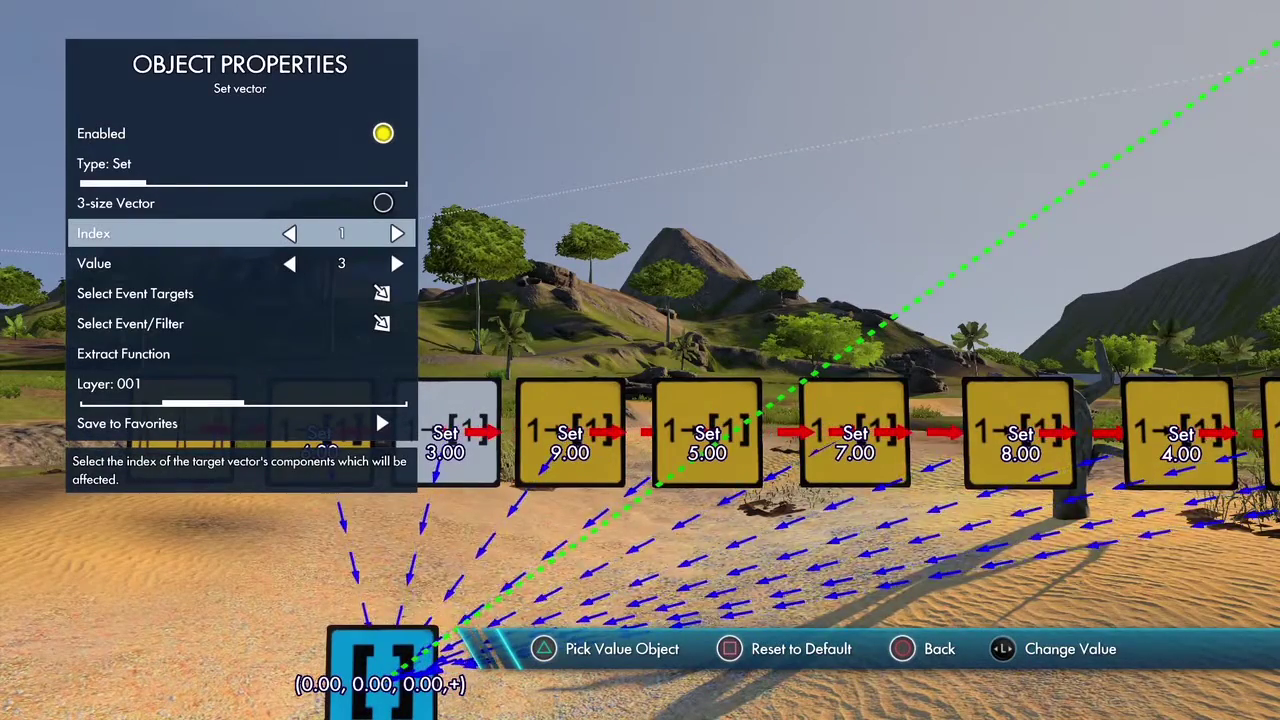
key(Escape)
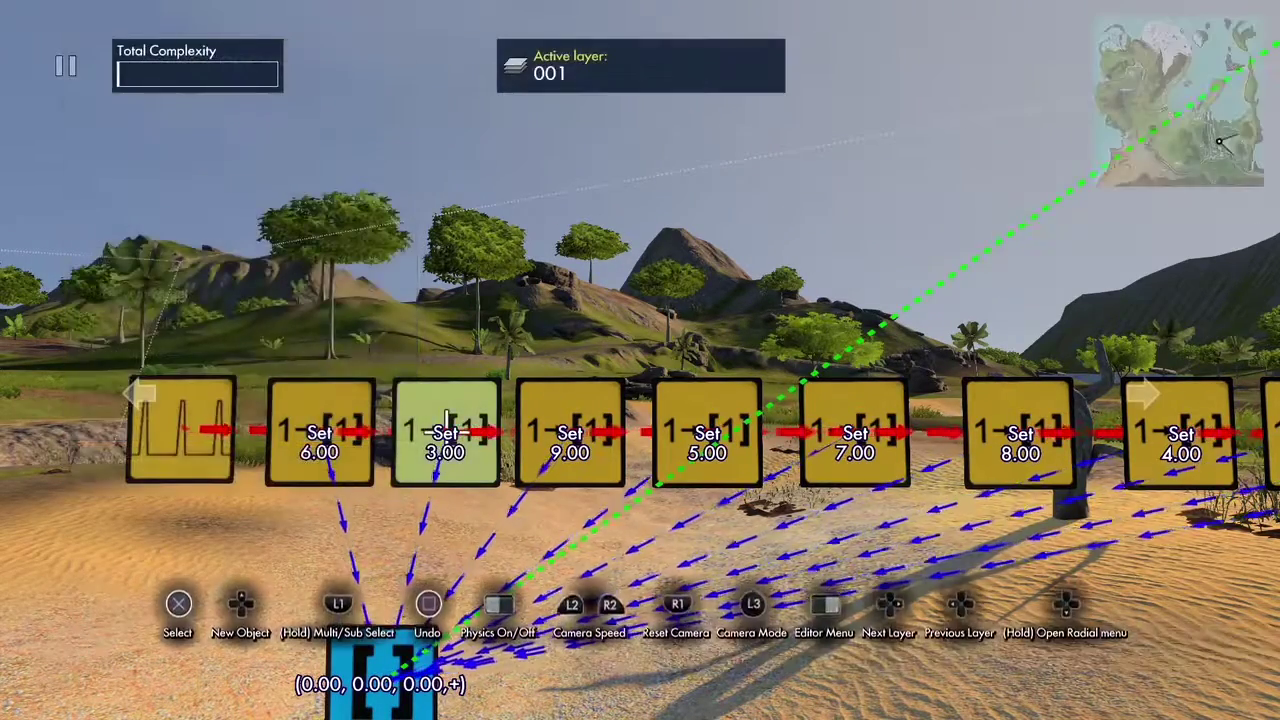
- Check the third Set vector event's index and value, and inspect the last Set vector event in the chain
click(620, 403)
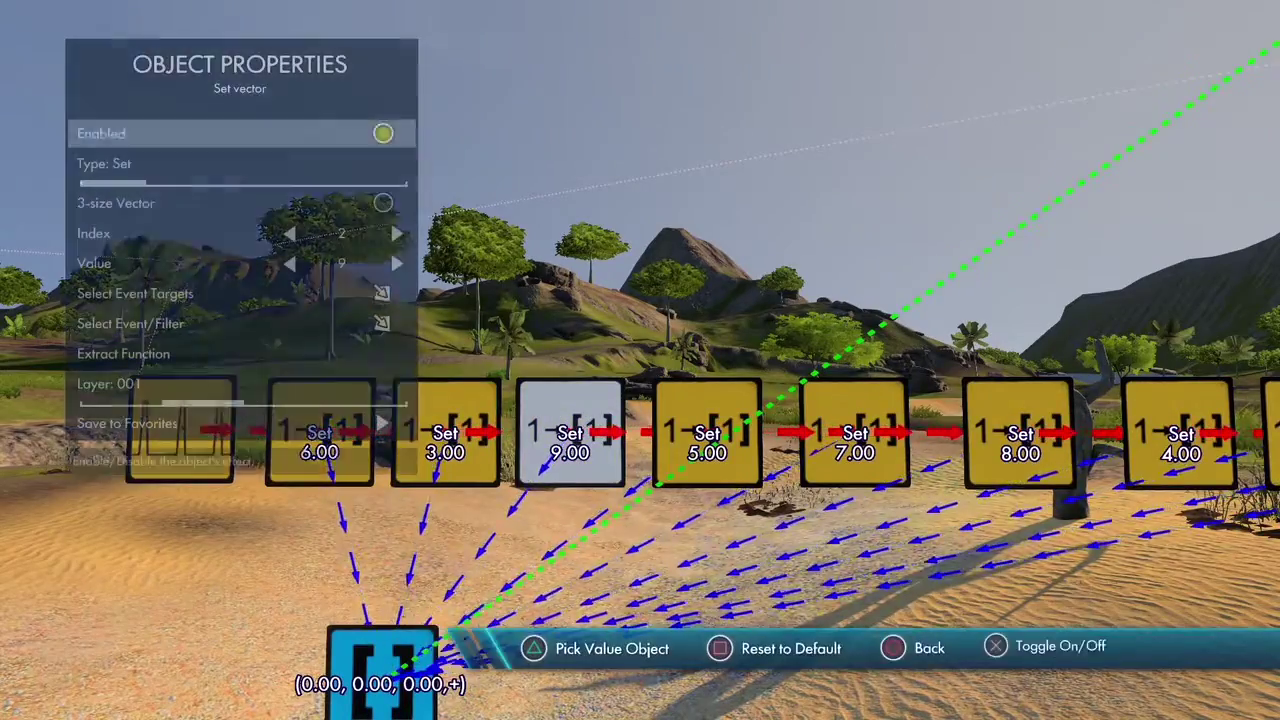
key(Escape)
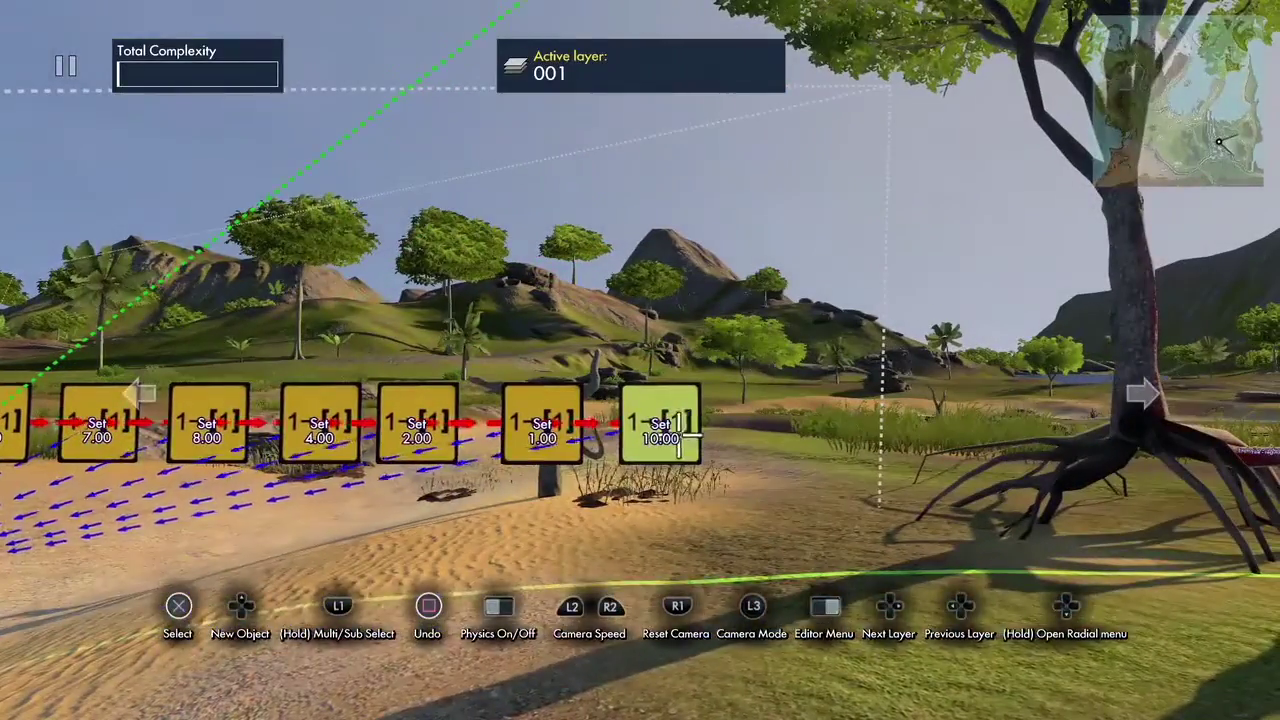
click(660, 424)
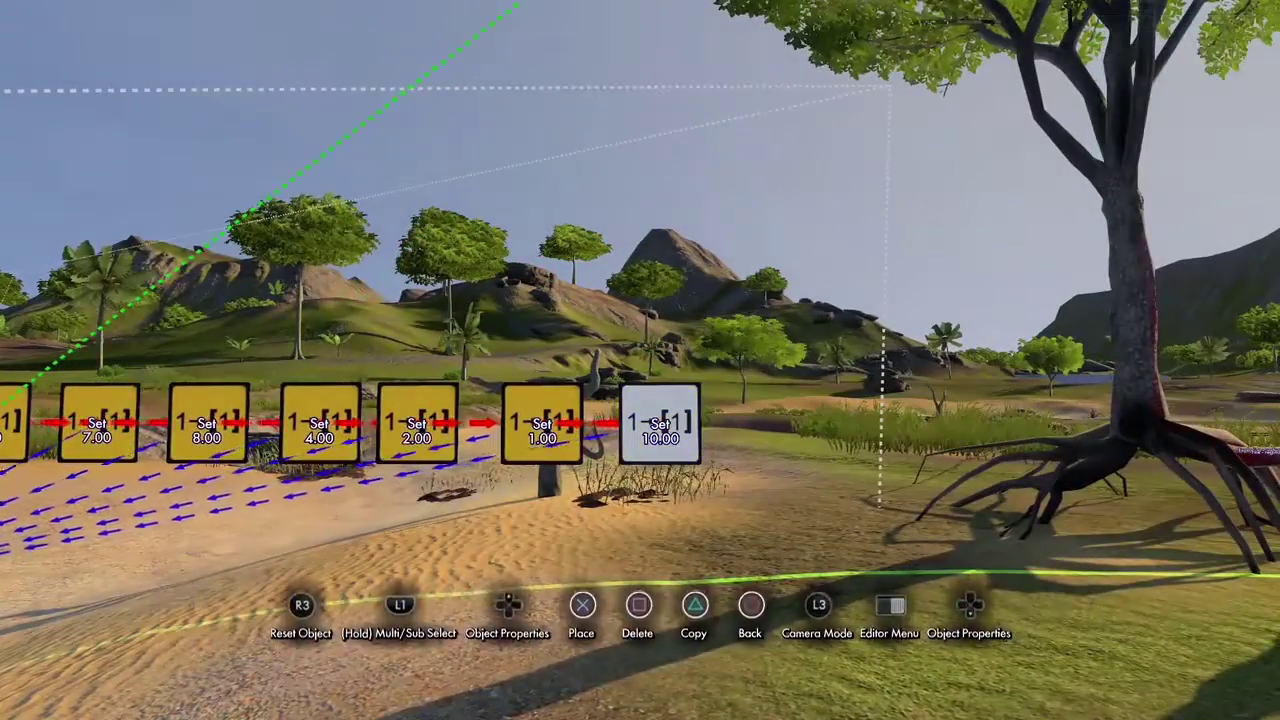
key(Up)
key(Escape)
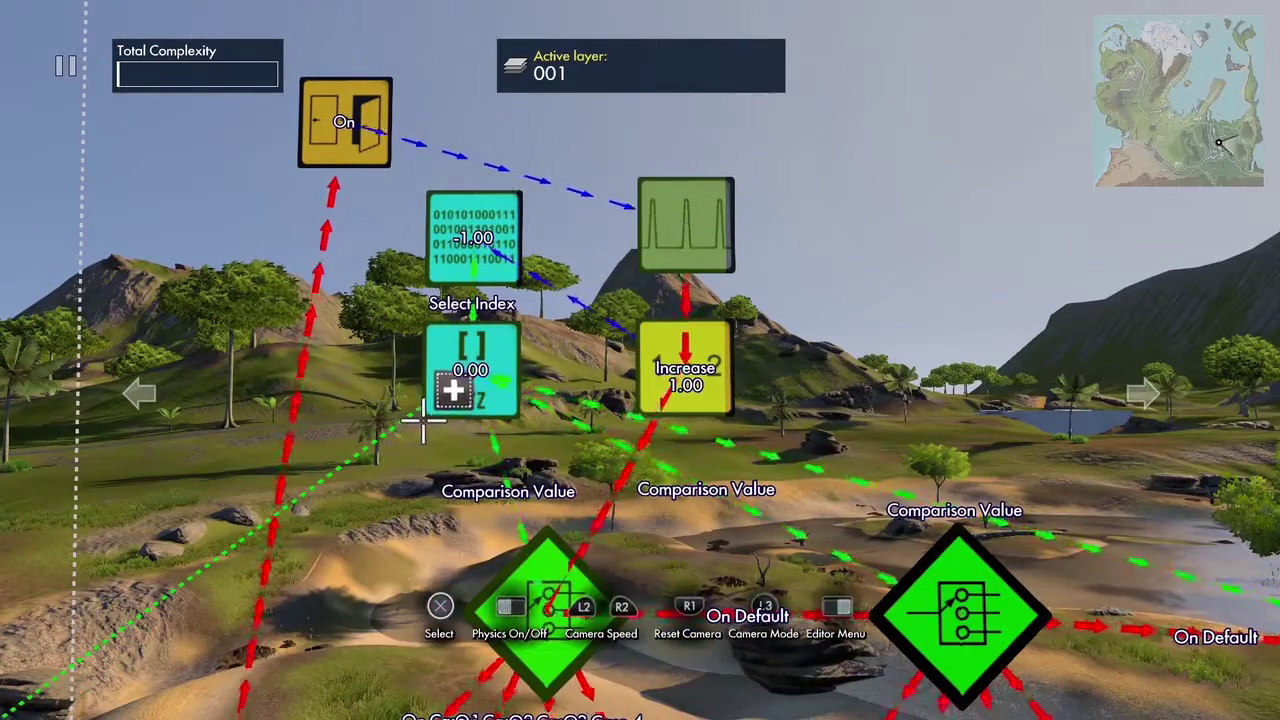
- Examine the Get vector object's source vector and the data source linked to its Select Index
click(455, 385)
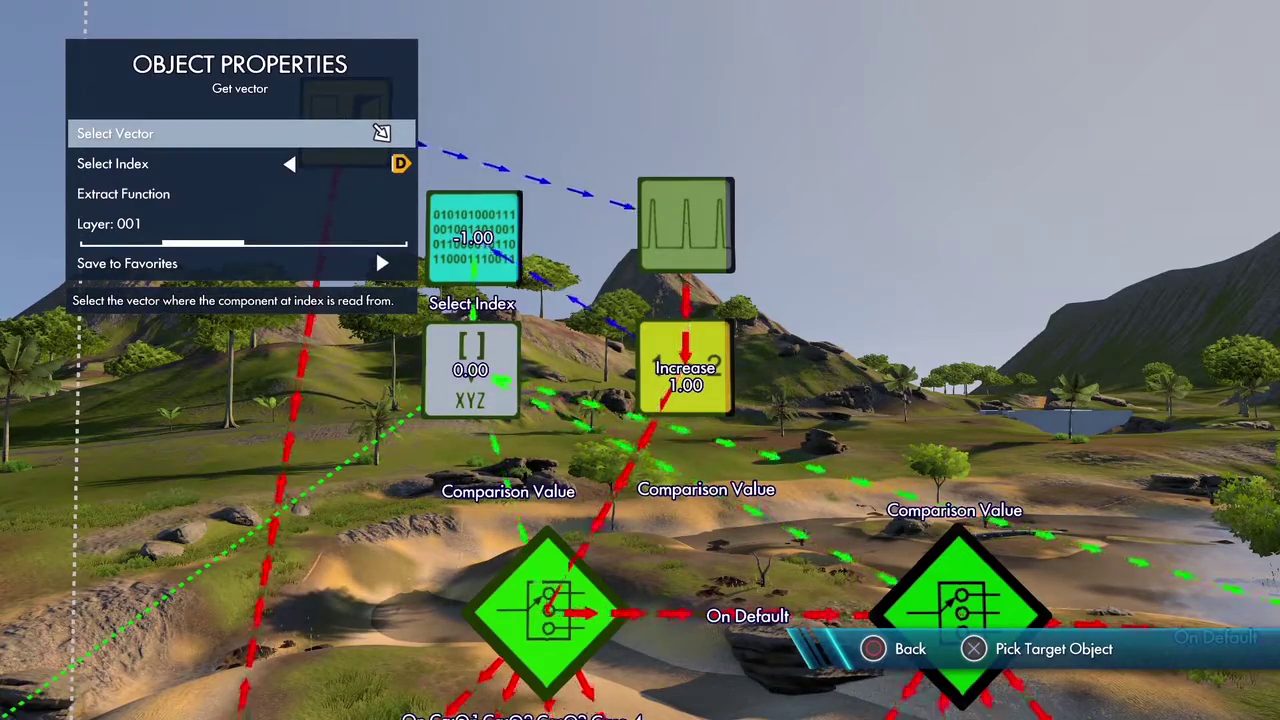
key(Down)
key(Escape)
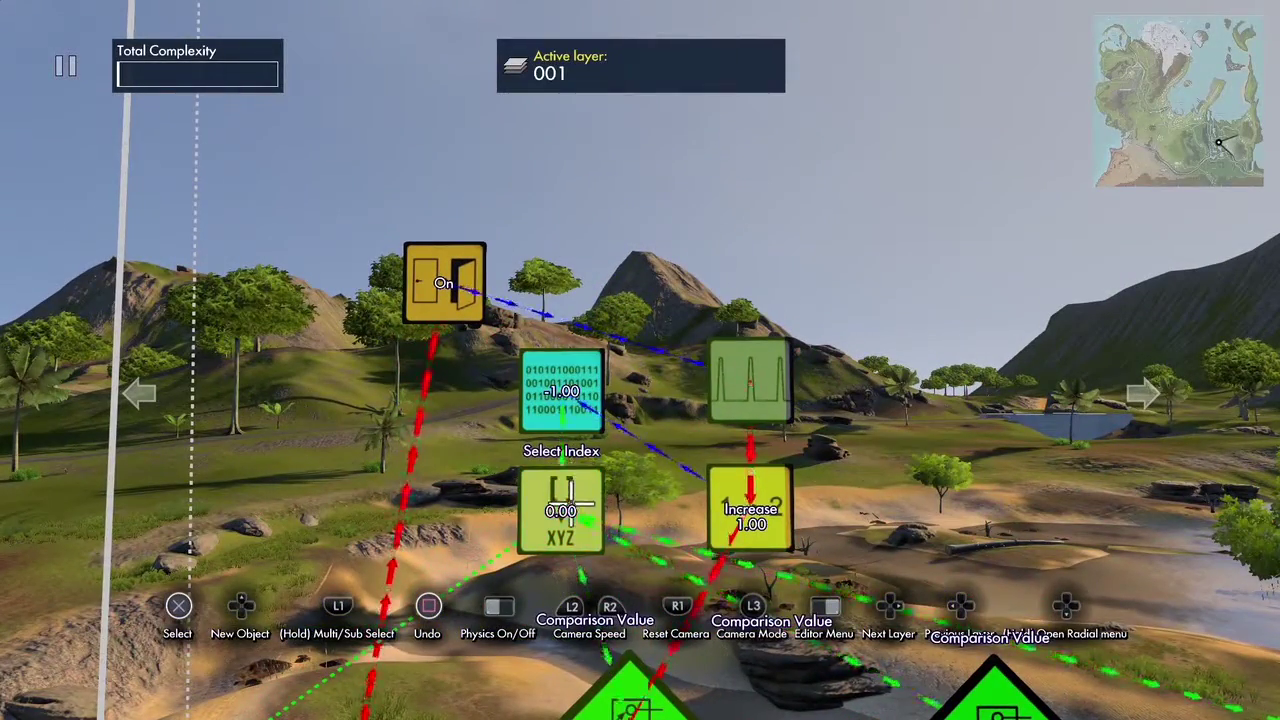
click(572, 504)
key(Return)
key(Down)
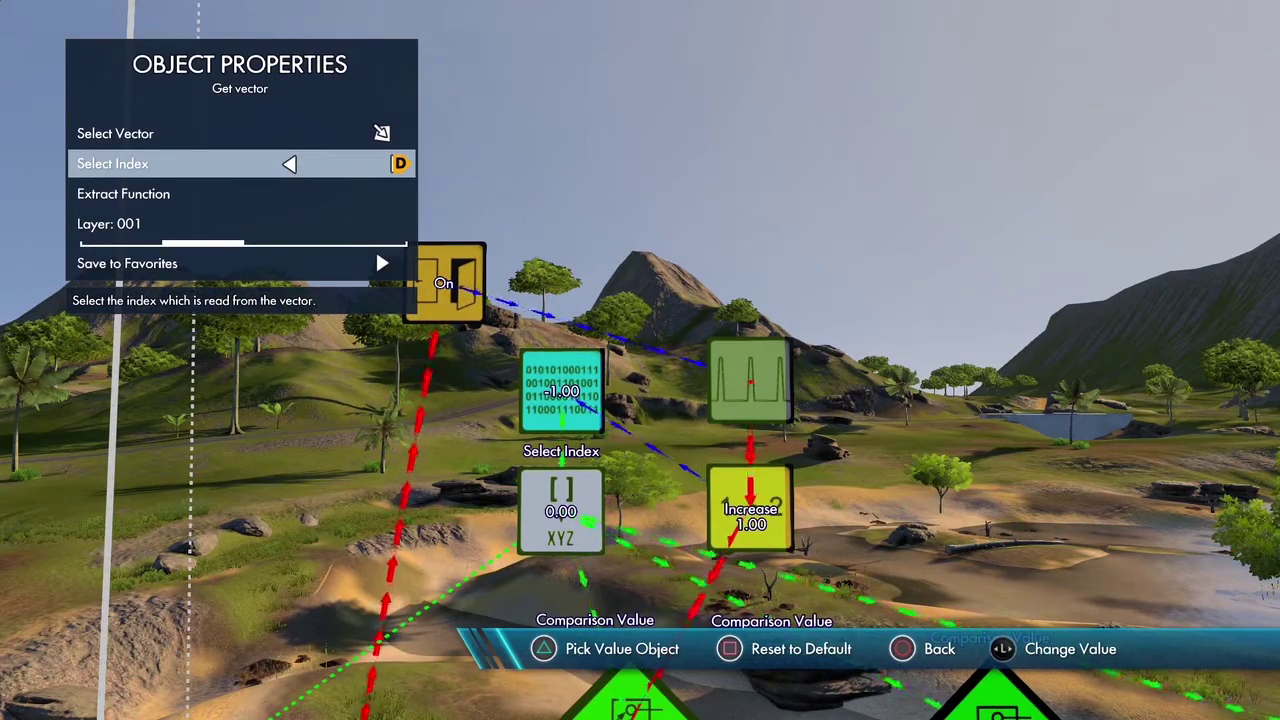
key(y)
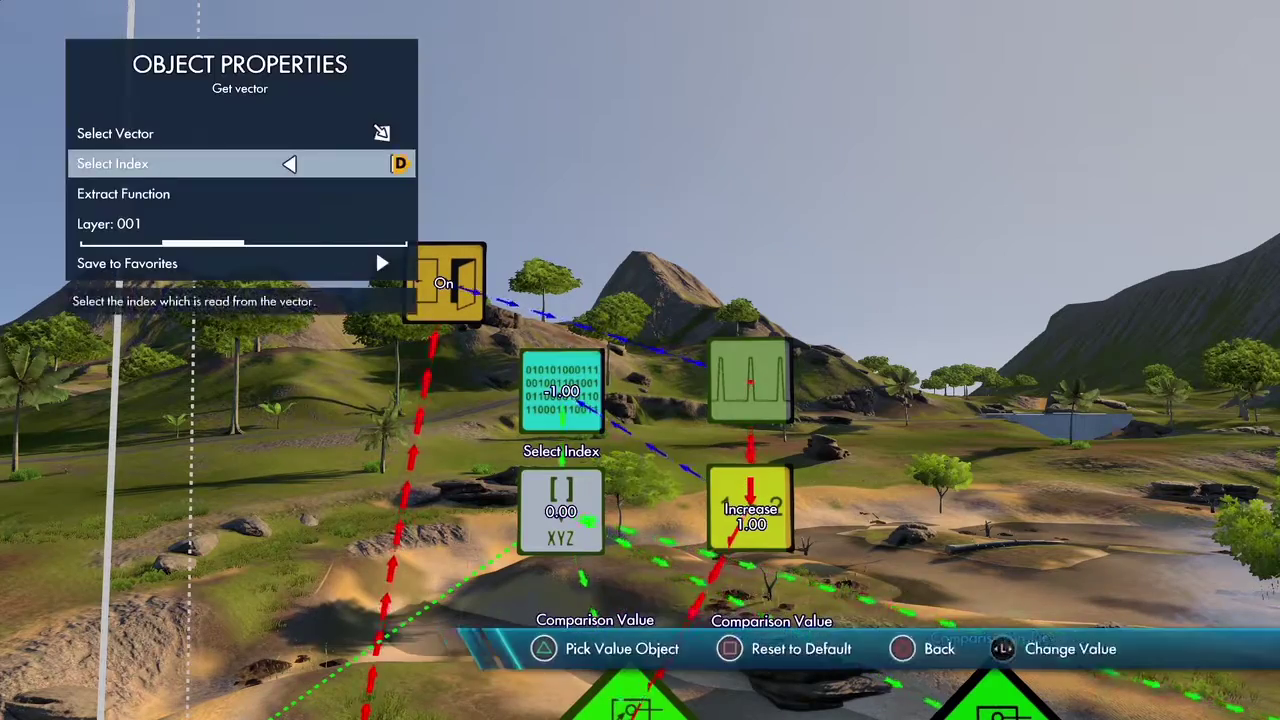
key(Escape)
- Check the starting value of the variable data source that feeds the Get vector index
click(562, 391)
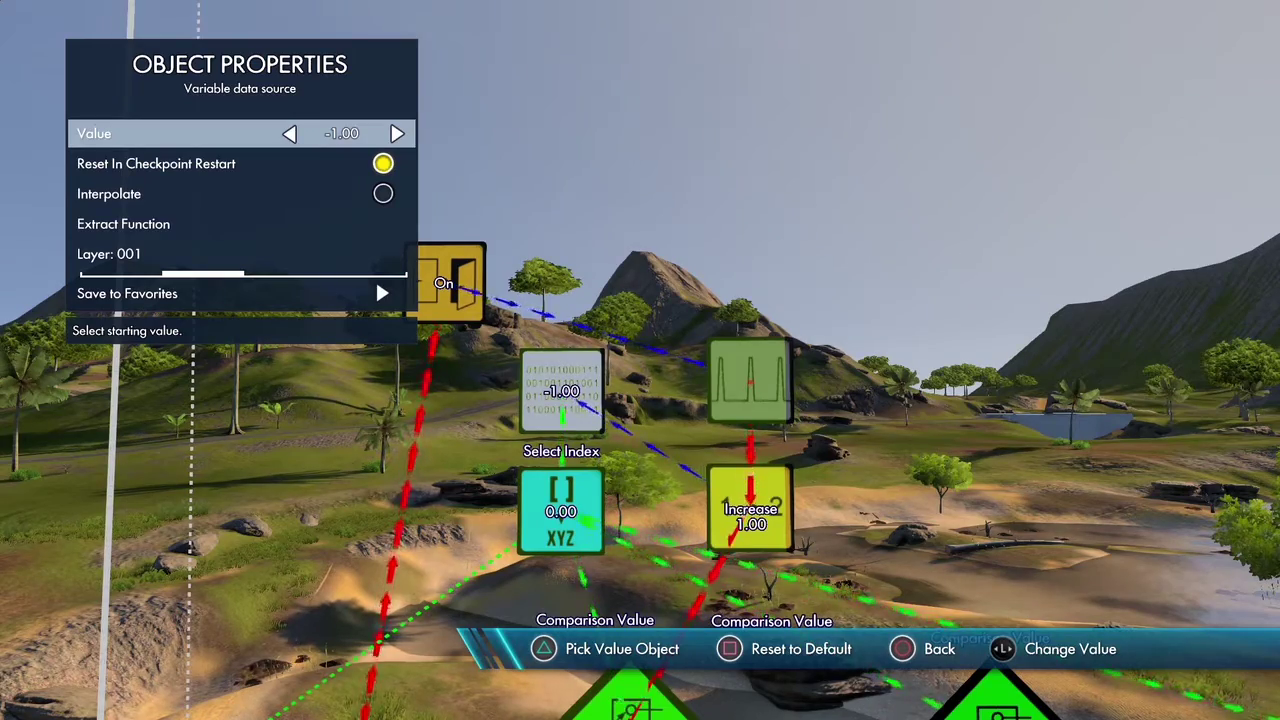
key(Escape)
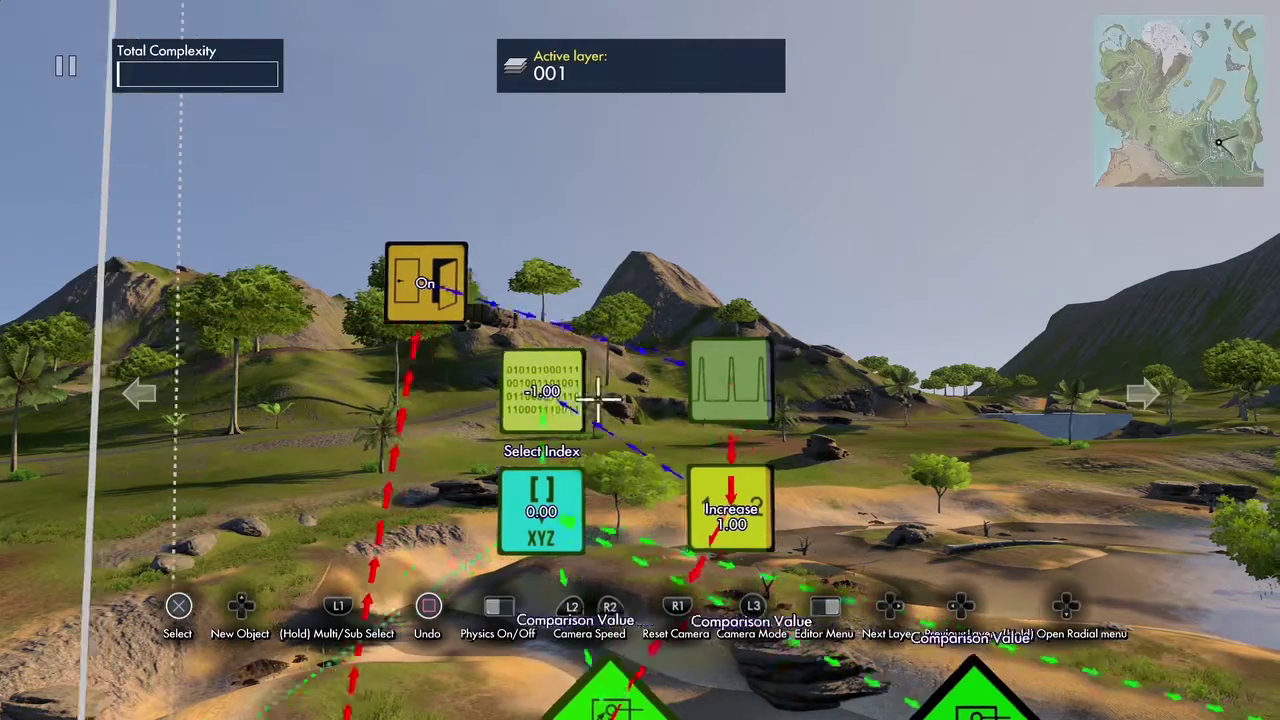
- Examine the interval setting of the interval trigger that drives the Increase event
click(667, 392)
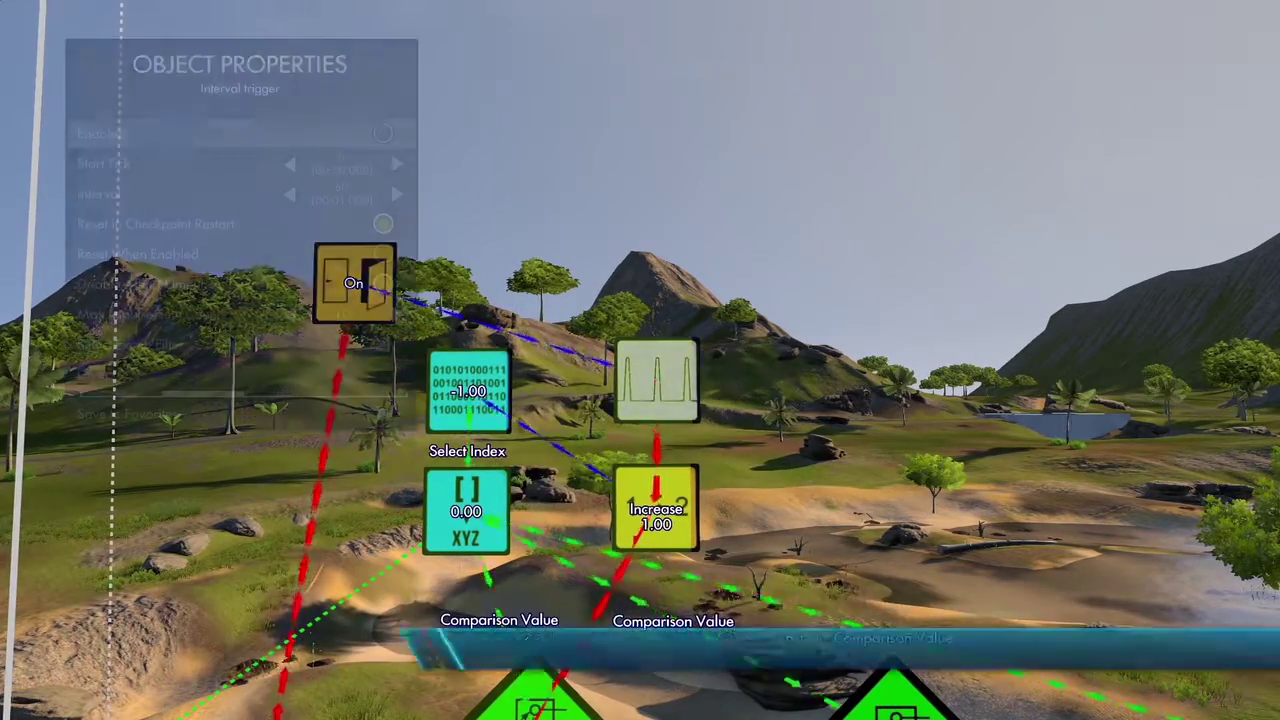
key(Down)
key(Down)
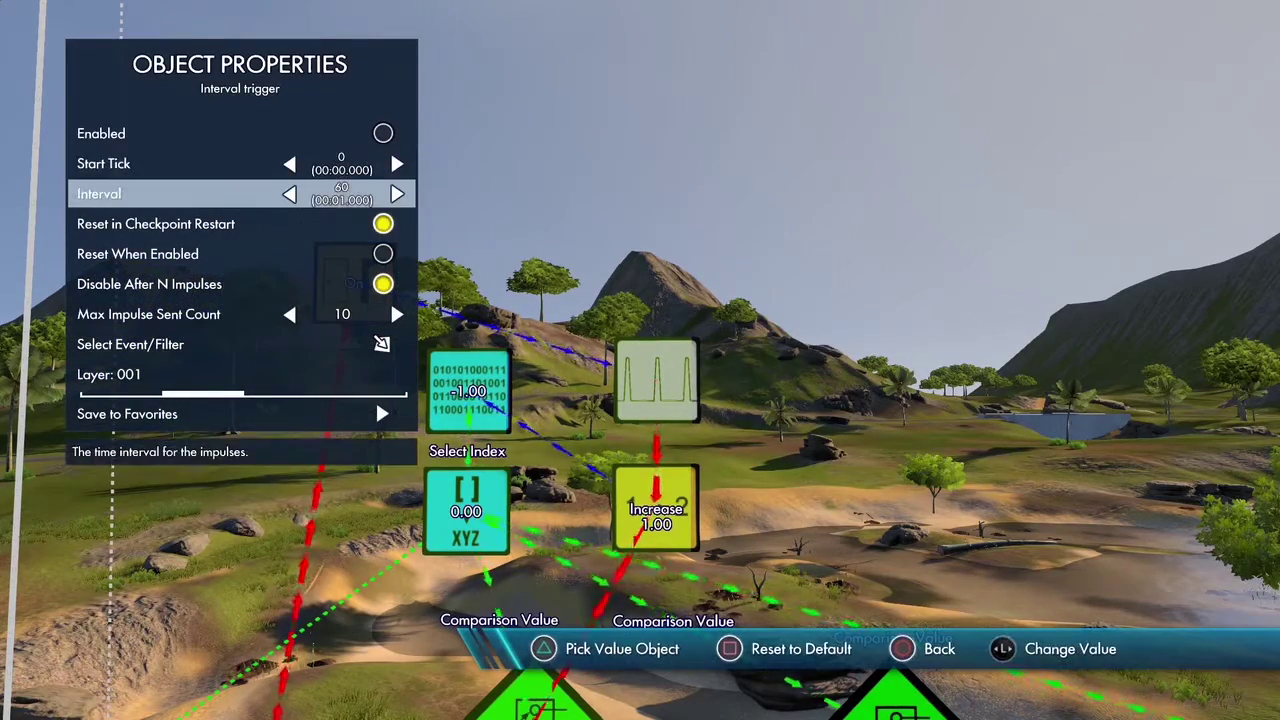
- Try lowering the interval trigger's interval to 46 ticks and return it to 60
key(Left)
key(Left)
key(Left)
key(Left)
key(Left)
key(Left)
key(Left)
key(Left)
key(Left)
key(Left)
key(Left)
key(Left)
key(Left)
key(Left)
key(Left)
key(Left)
key(Left)
key(Left)
key(Left)
key(Left)
key(Left)
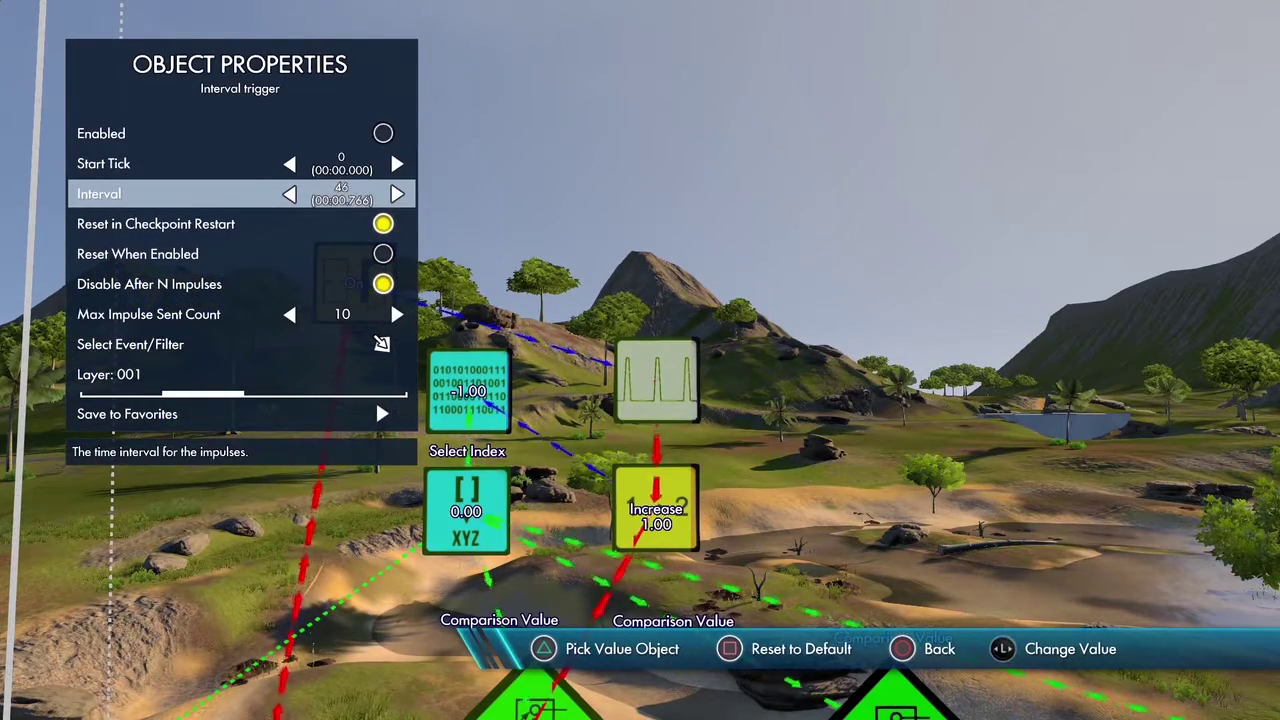
key(Right)
key(Right)
key(Right)
key(Right)
key(Right)
key(Right)
key(Right)
key(Right)
key(Right)
key(Right)
key(Right)
key(Right)
key(Right)
key(Right)
key(Right)
key(Right)
key(Right)
key(Right)
key(Right)
key(Right)
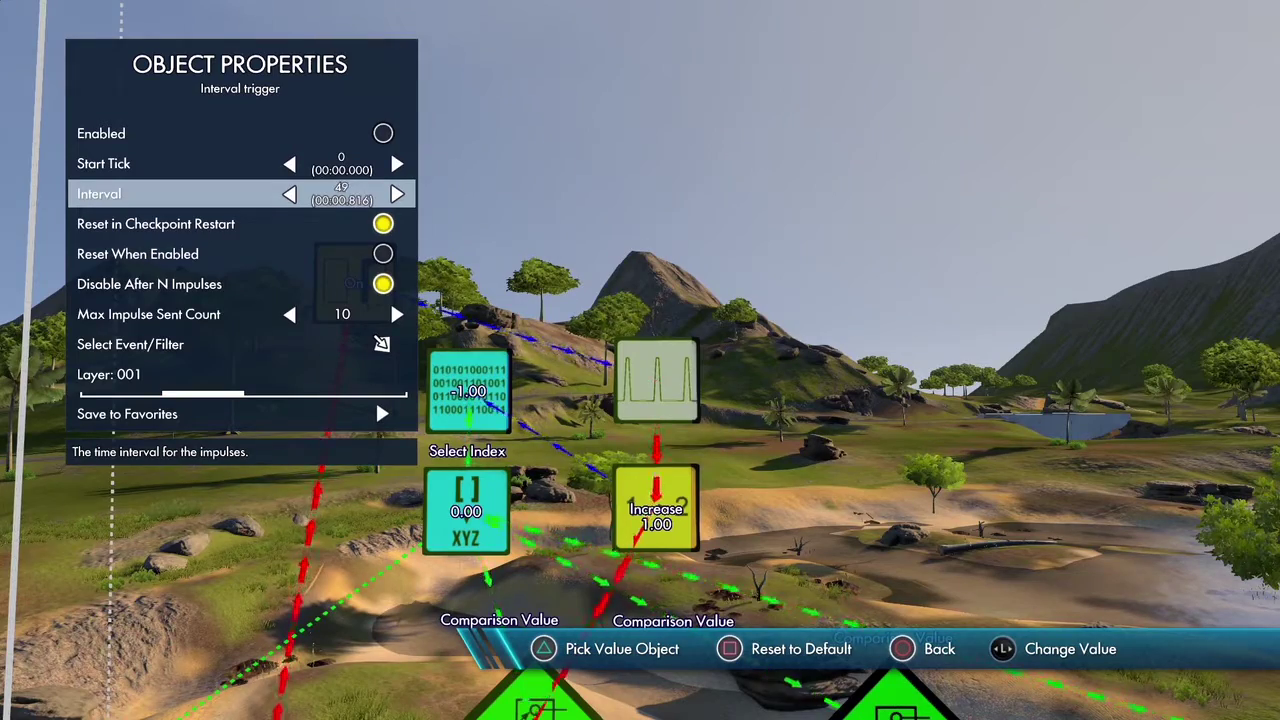
- Review the interval trigger's impulse limit and maximum impulse count
key(Down)
key(Down)
key(Down)
key(Down)
key(Up)
key(Down)
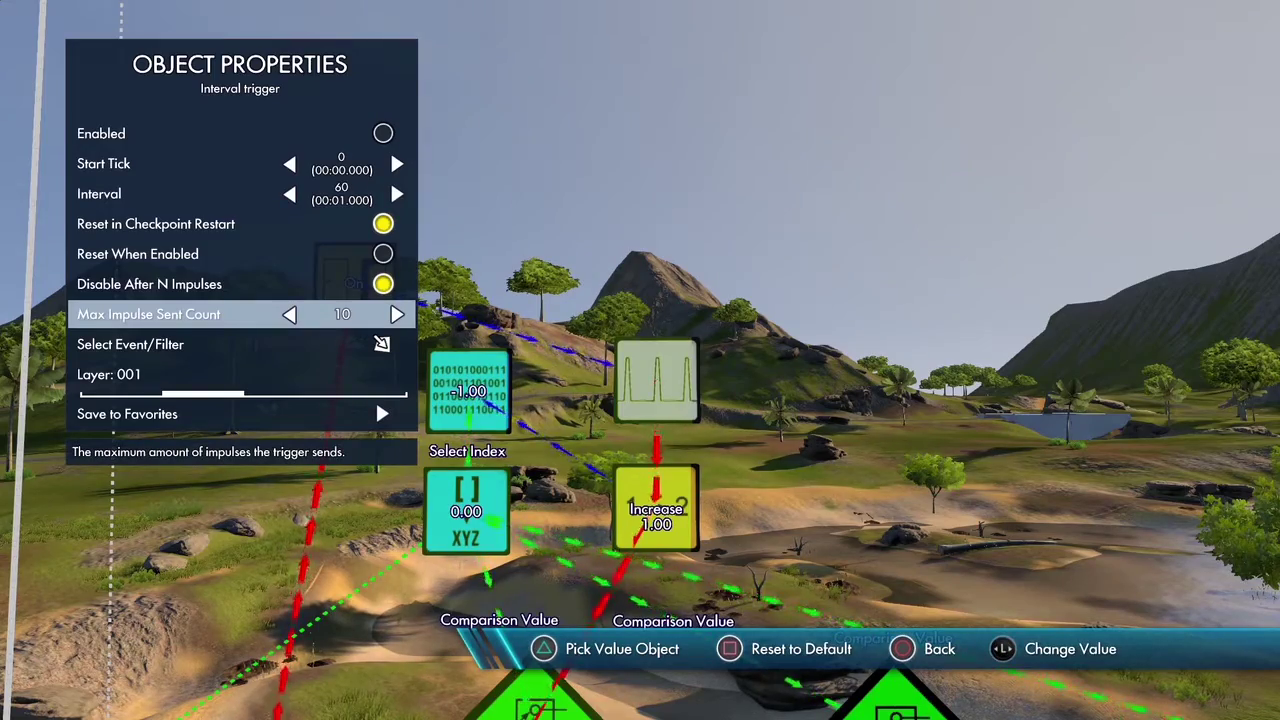
key(Escape)
key(Escape)
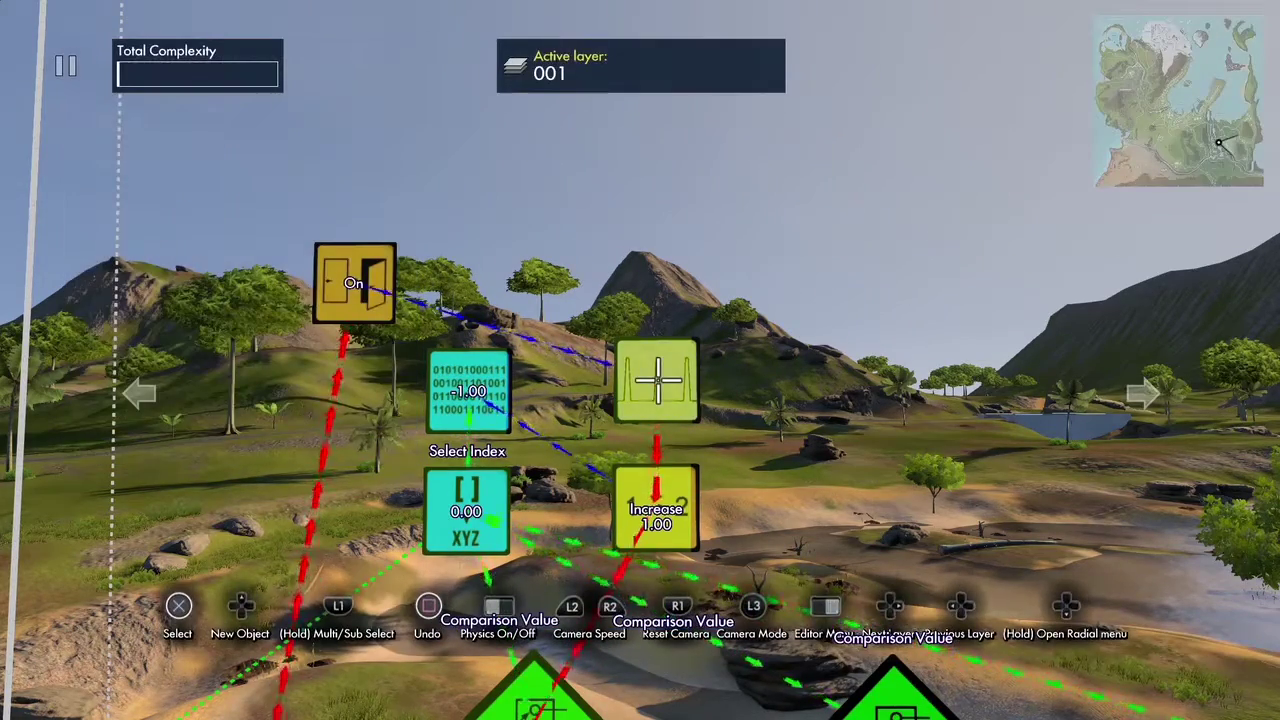
- Review the type and value of the Increase event driven by the interval trigger
click(688, 482)
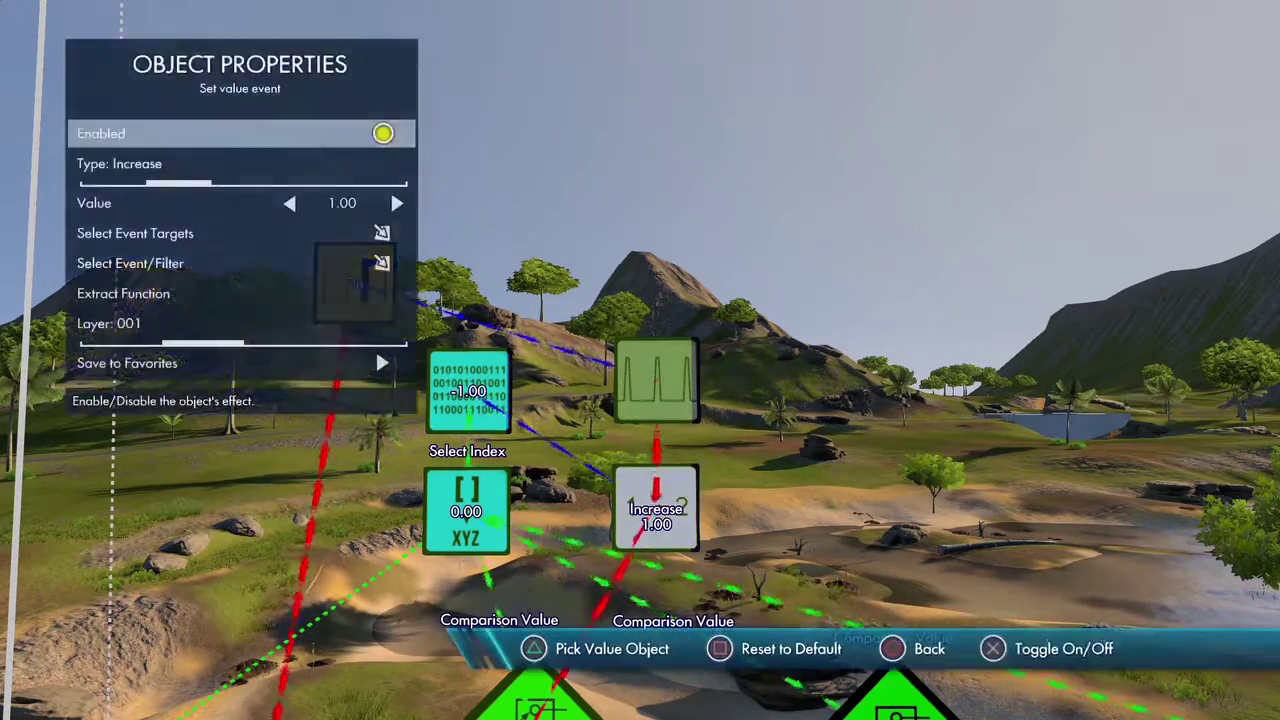
key(Down)
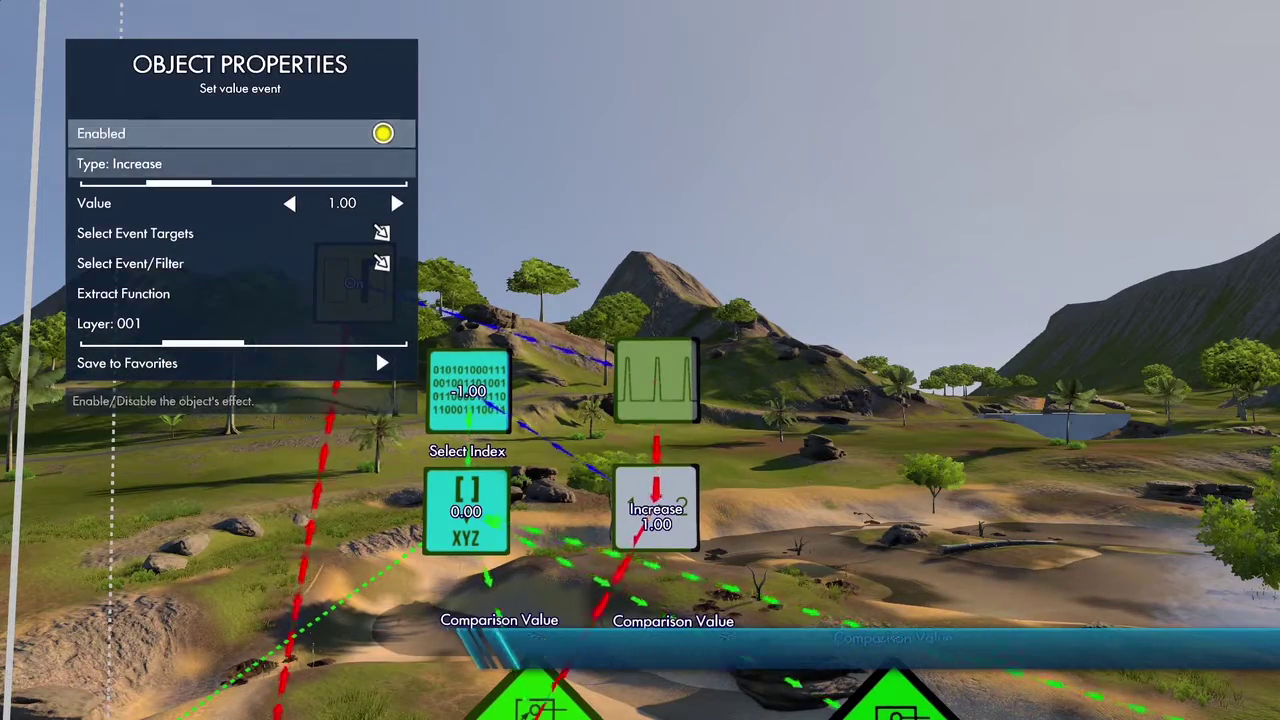
key(Down)
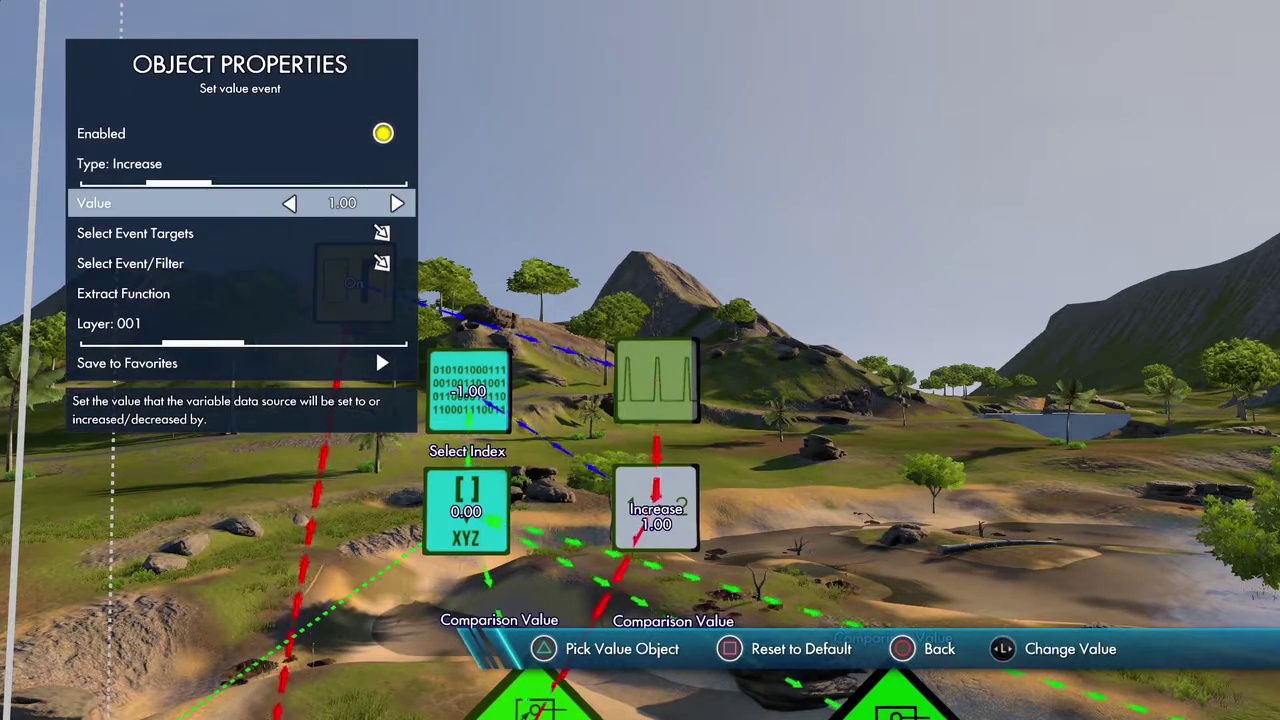
key(Escape)
key(Escape)
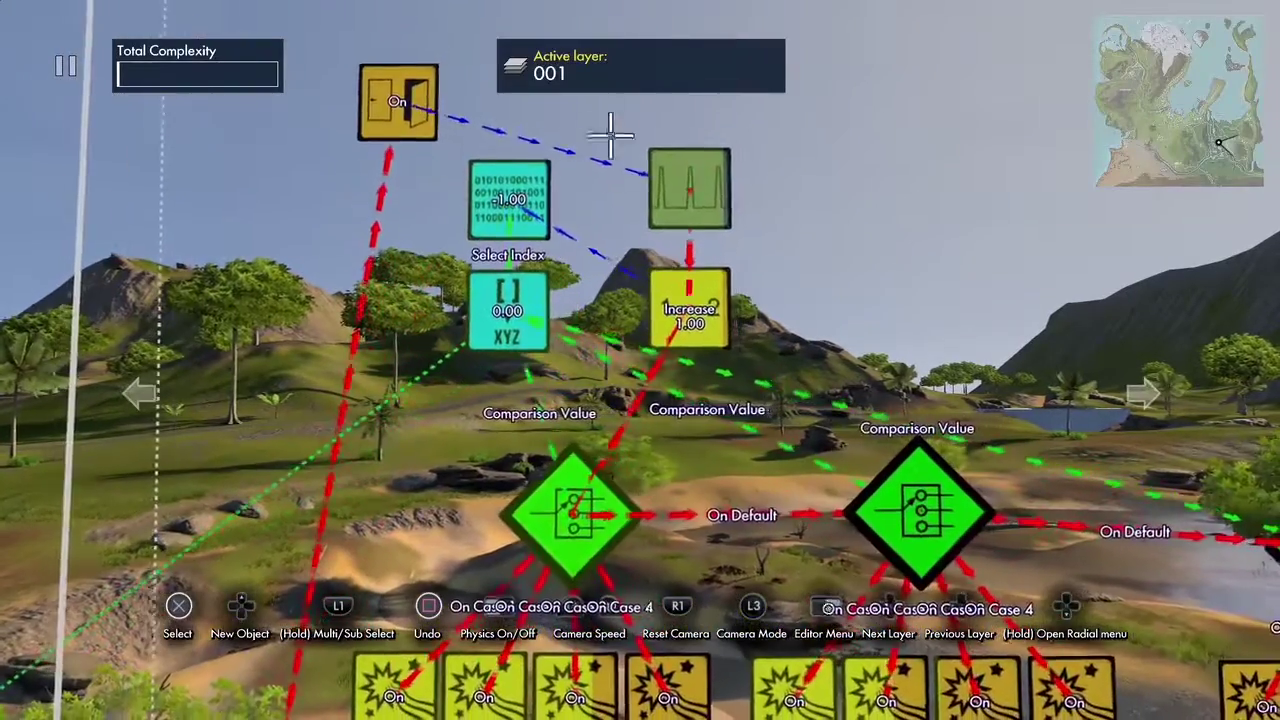
- Examine the first switch filter's comparison value and its Case 1 value and target settings
key(ctrl)
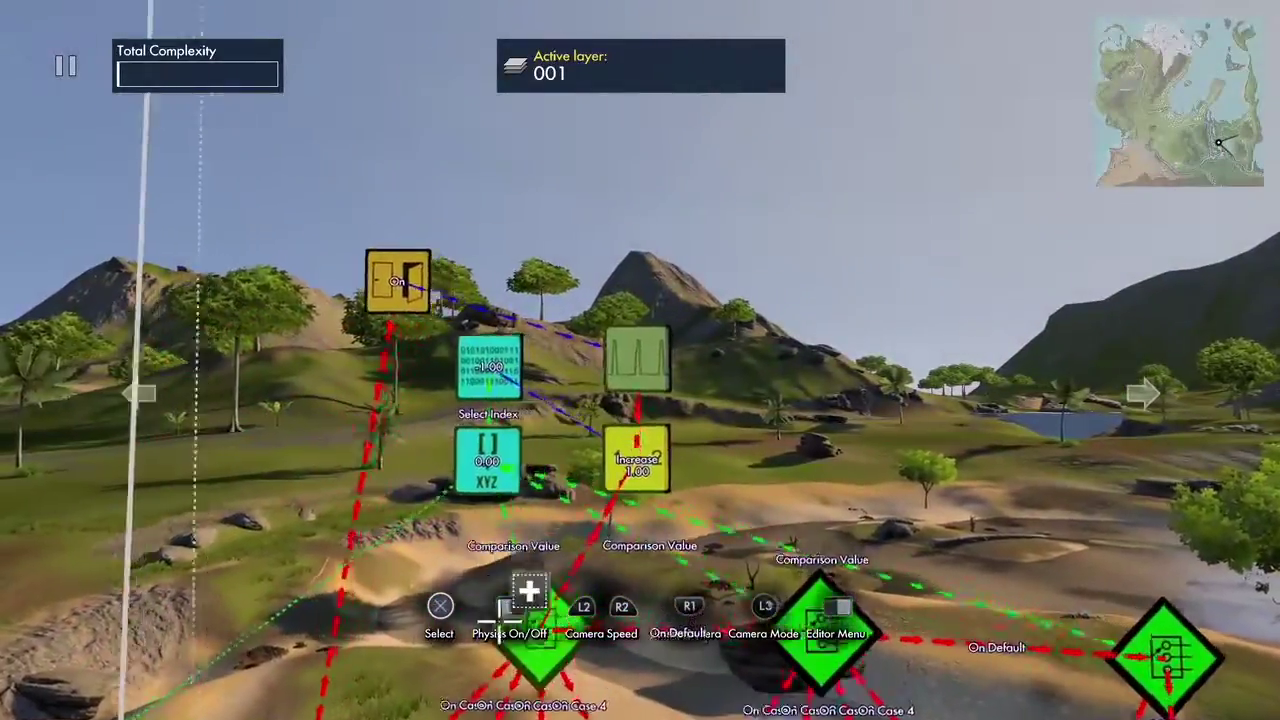
click(522, 657)
key(Tab)
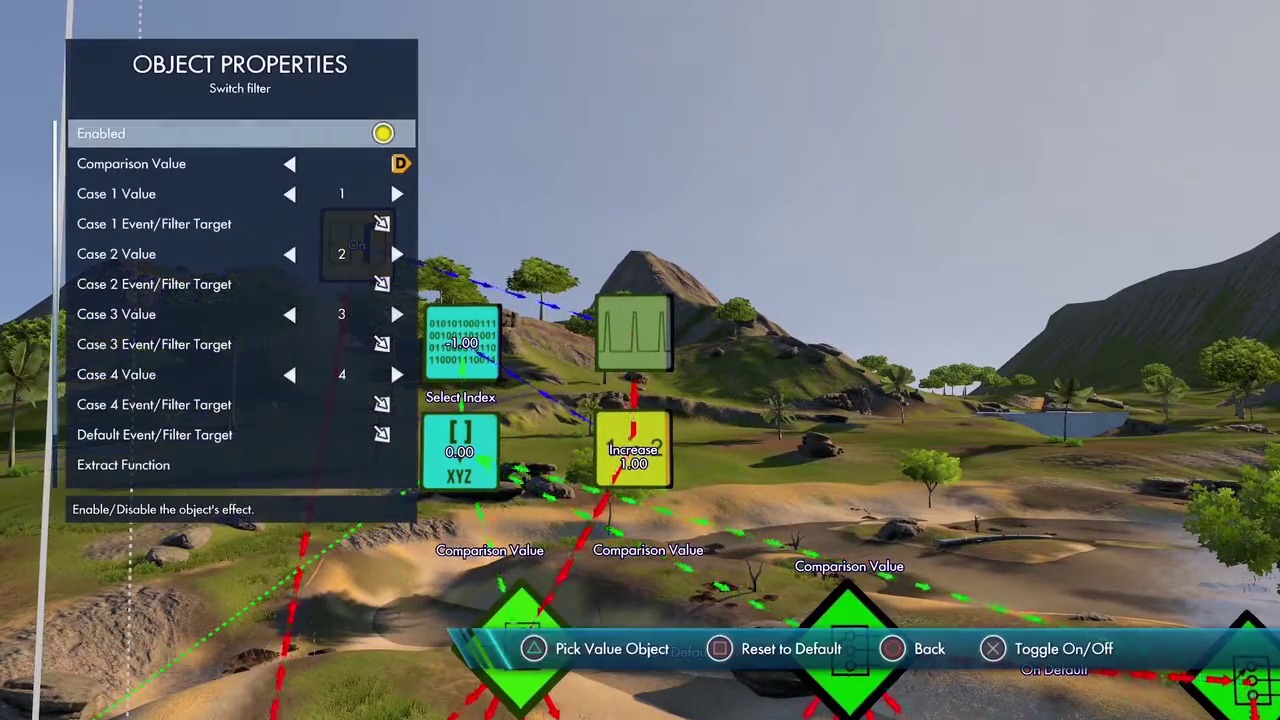
key(Down)
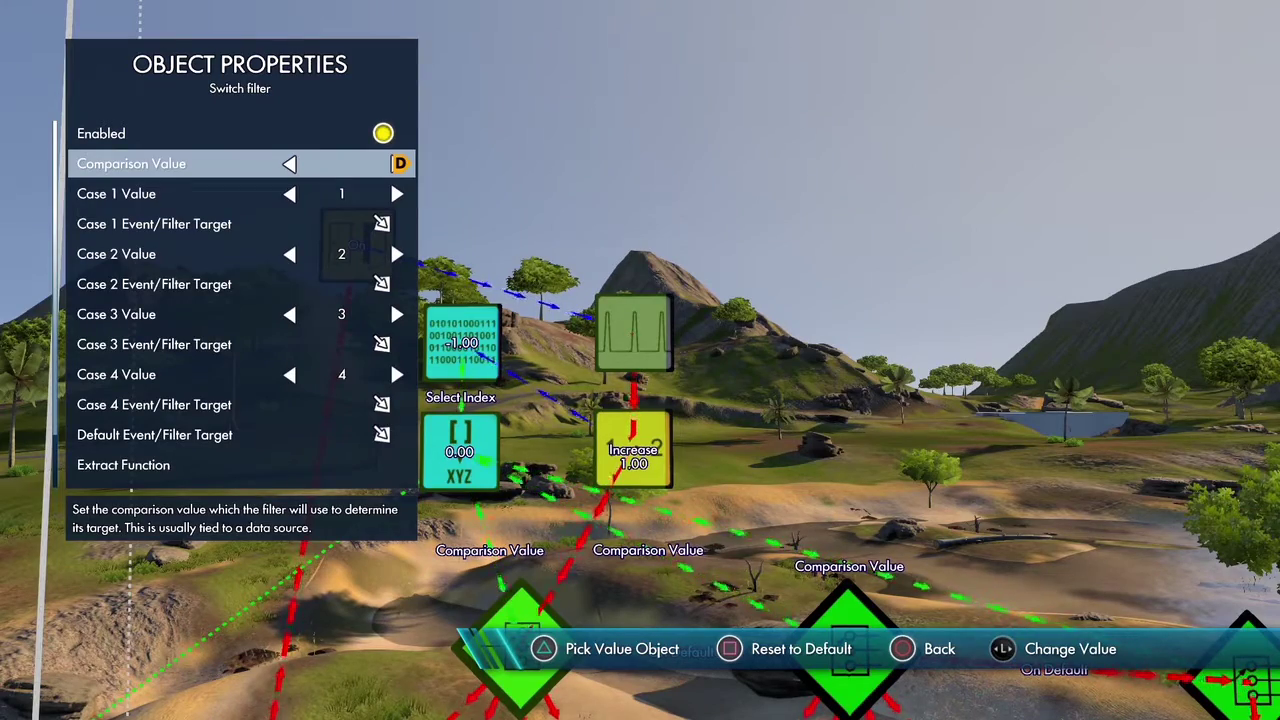
key(Down)
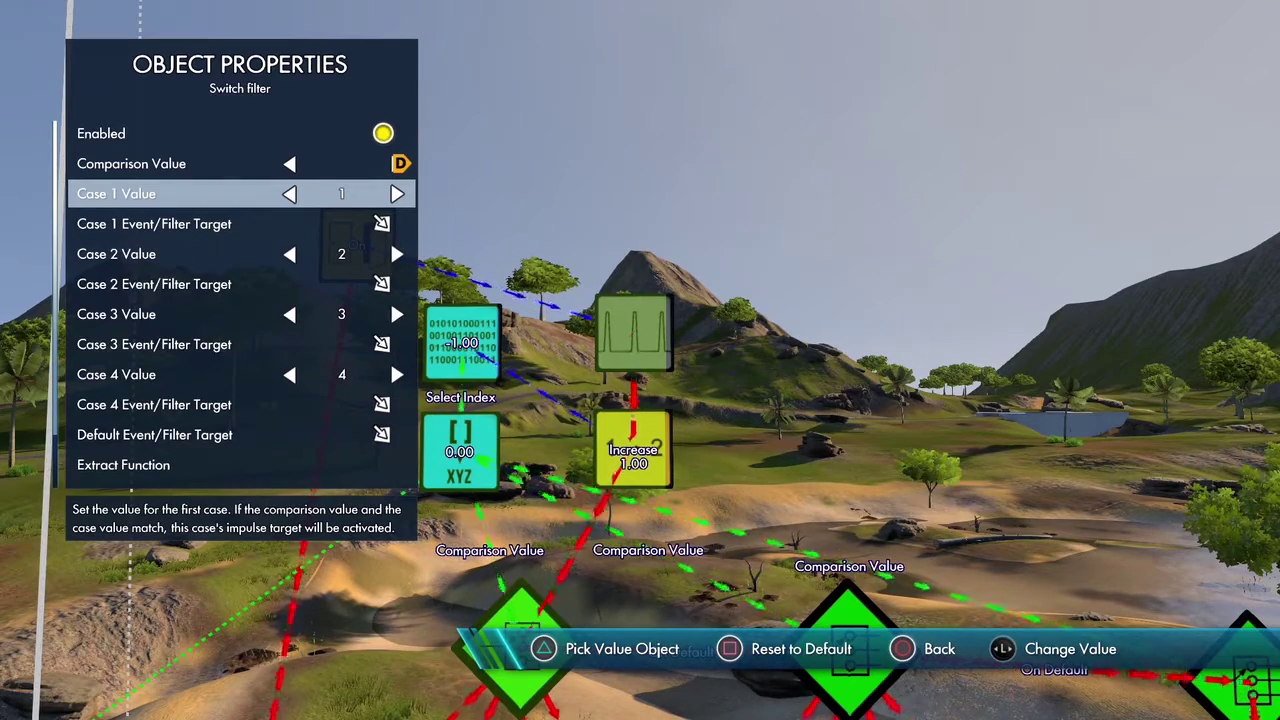
key(Down)
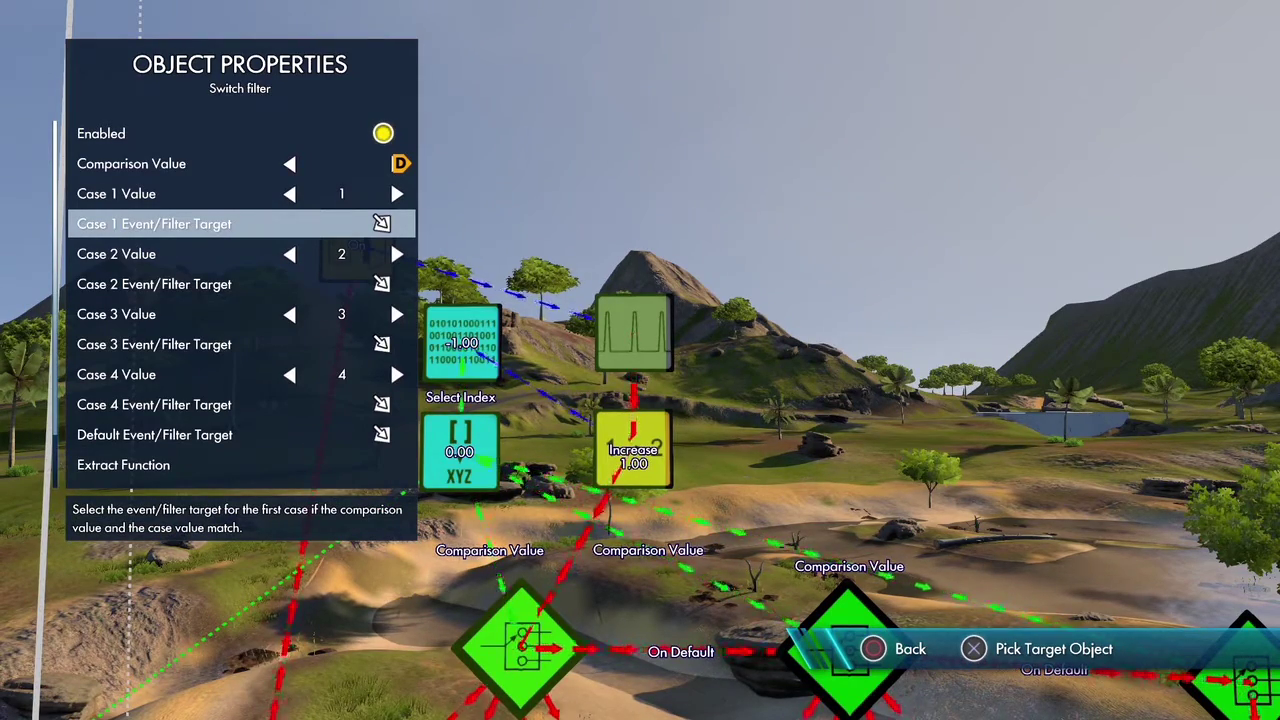
- Go through the first switch filter's remaining cases and check which object its default target points to
key(Down)
key(Down)
key(Down)
key(Down)
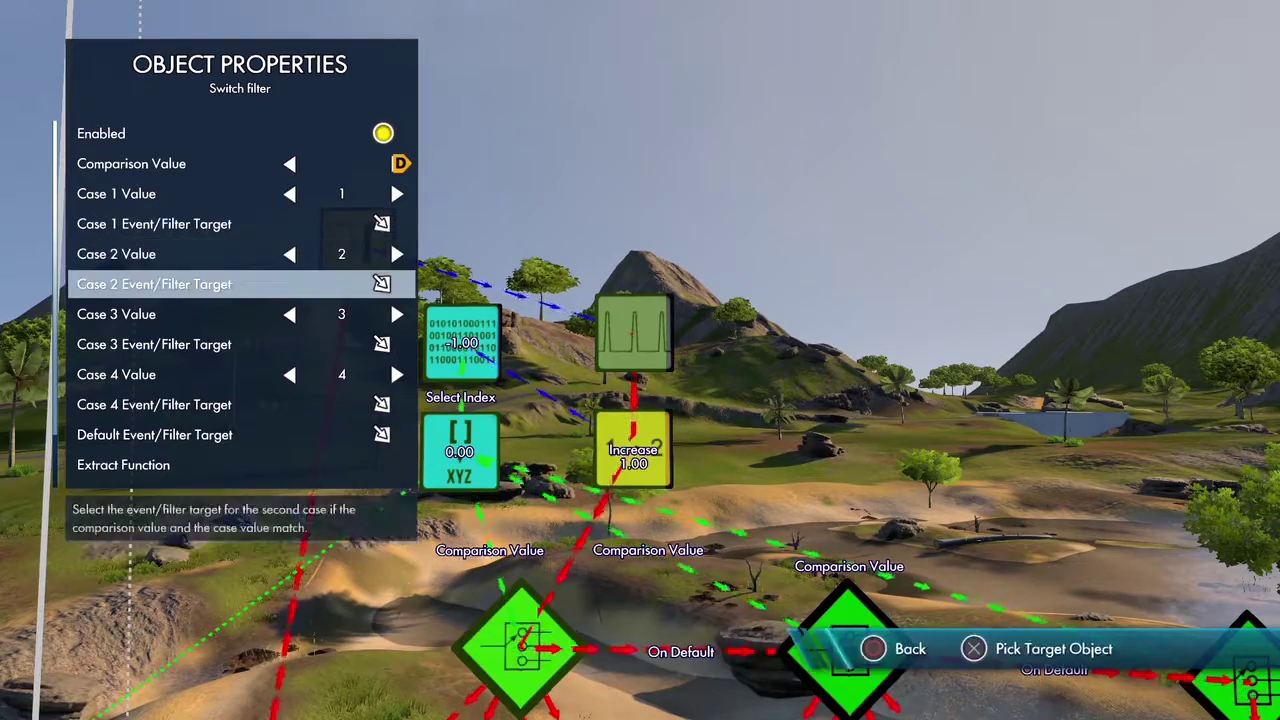
key(Down)
key(Down)
key(Down)
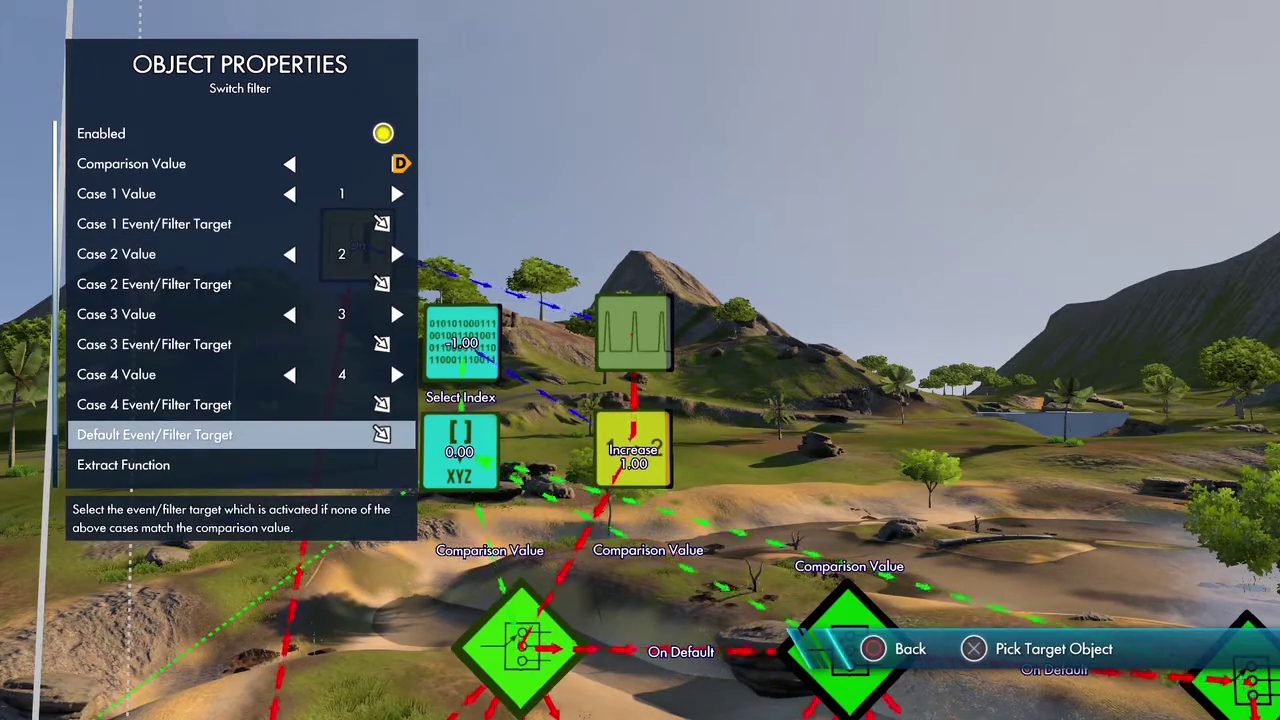
key(Return)
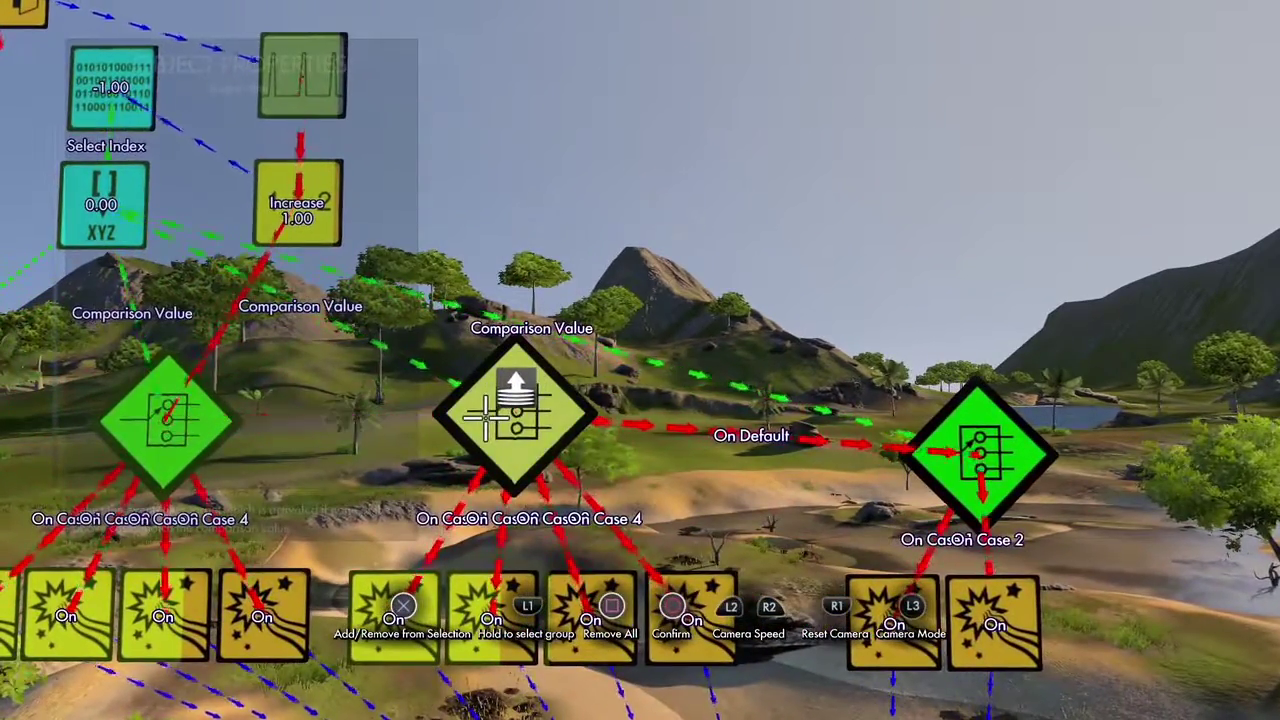
key(Escape)
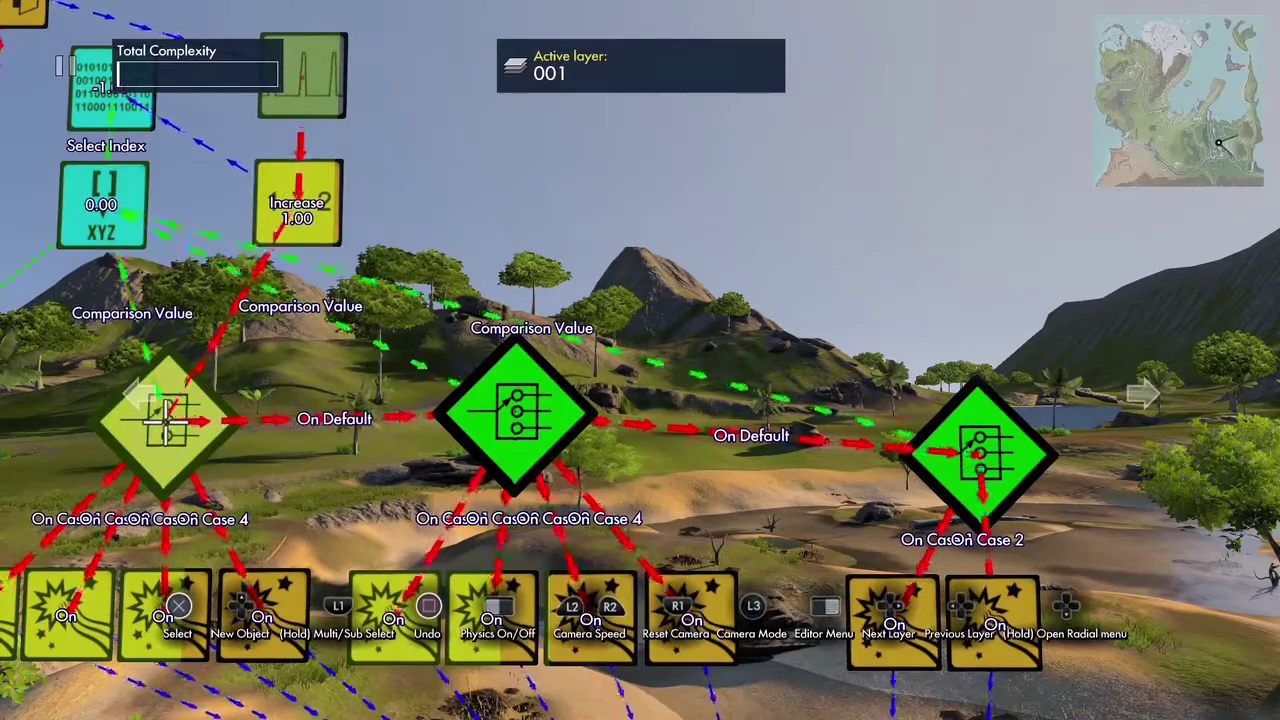
- Review the four case values and targets of the second switch filter
click(506, 378)
key(Down)
key(Down)
key(Down)
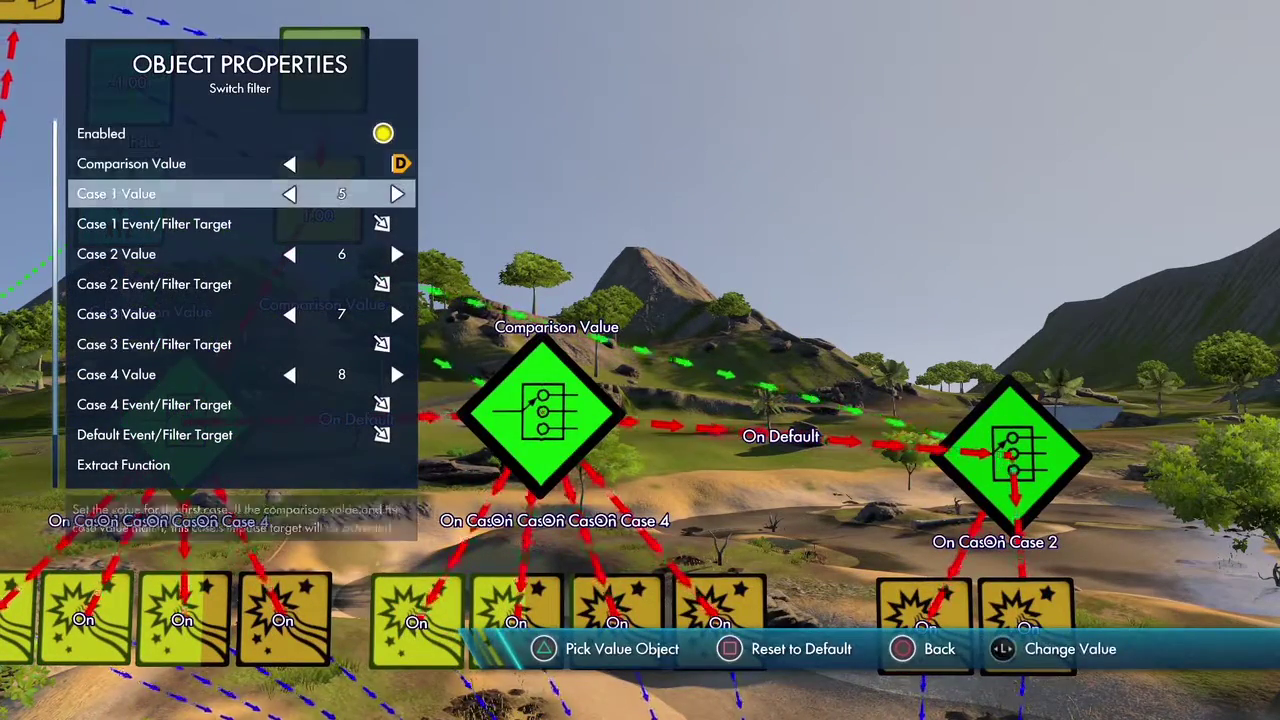
key(Down)
key(Down)
key(Down)
key(Down)
key(Down)
key(Down)
key(Down)
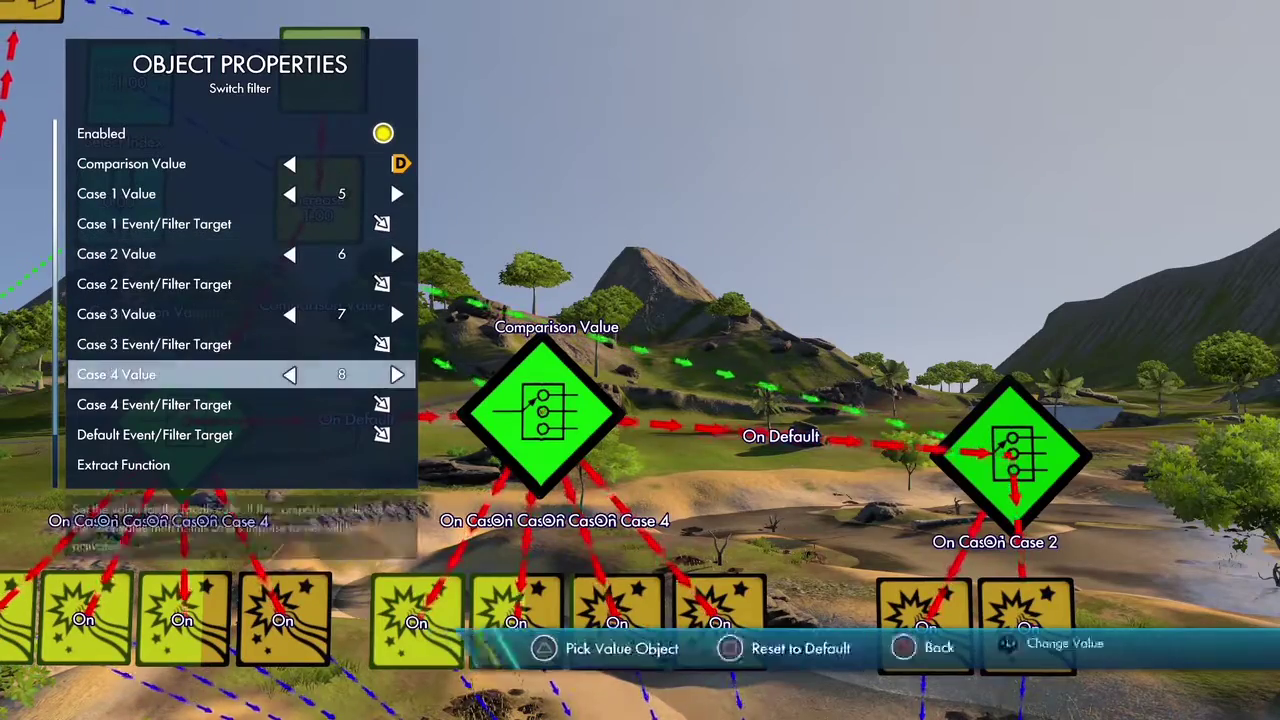
key(Down)
key(Escape)
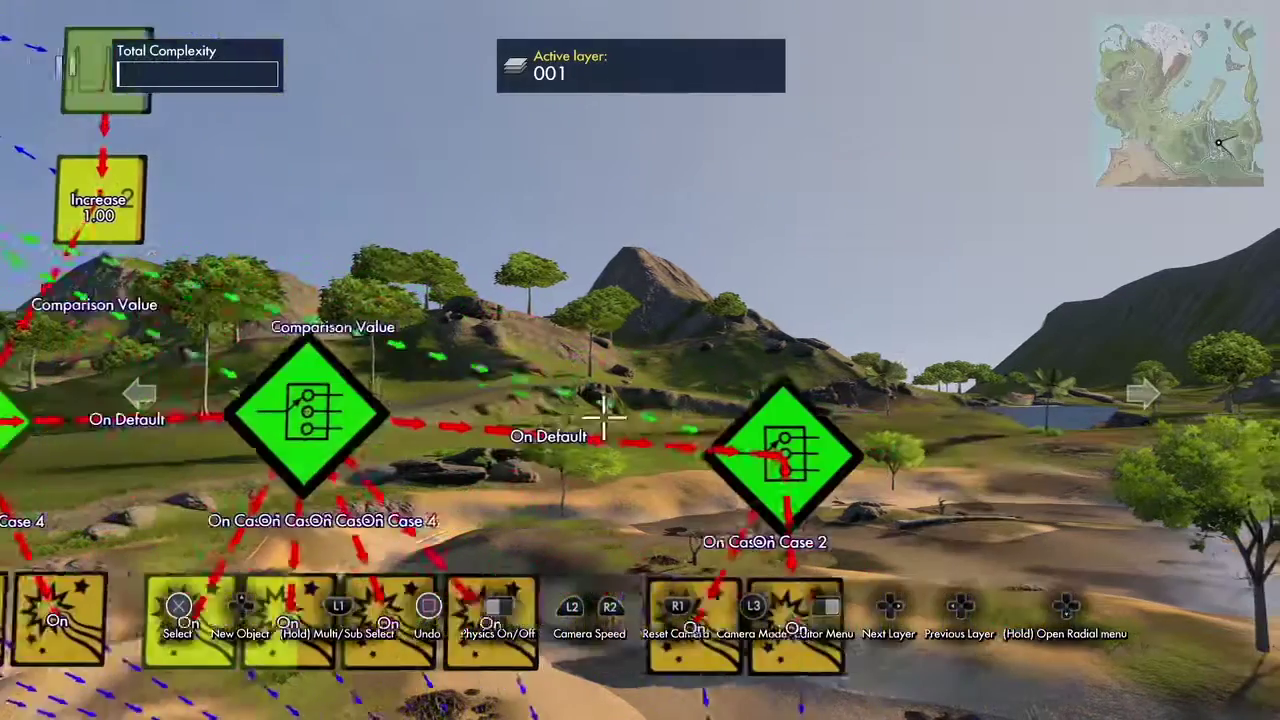
- Review the case values of the third switch filter, including its unused Case 3 and Case 4
click(713, 452)
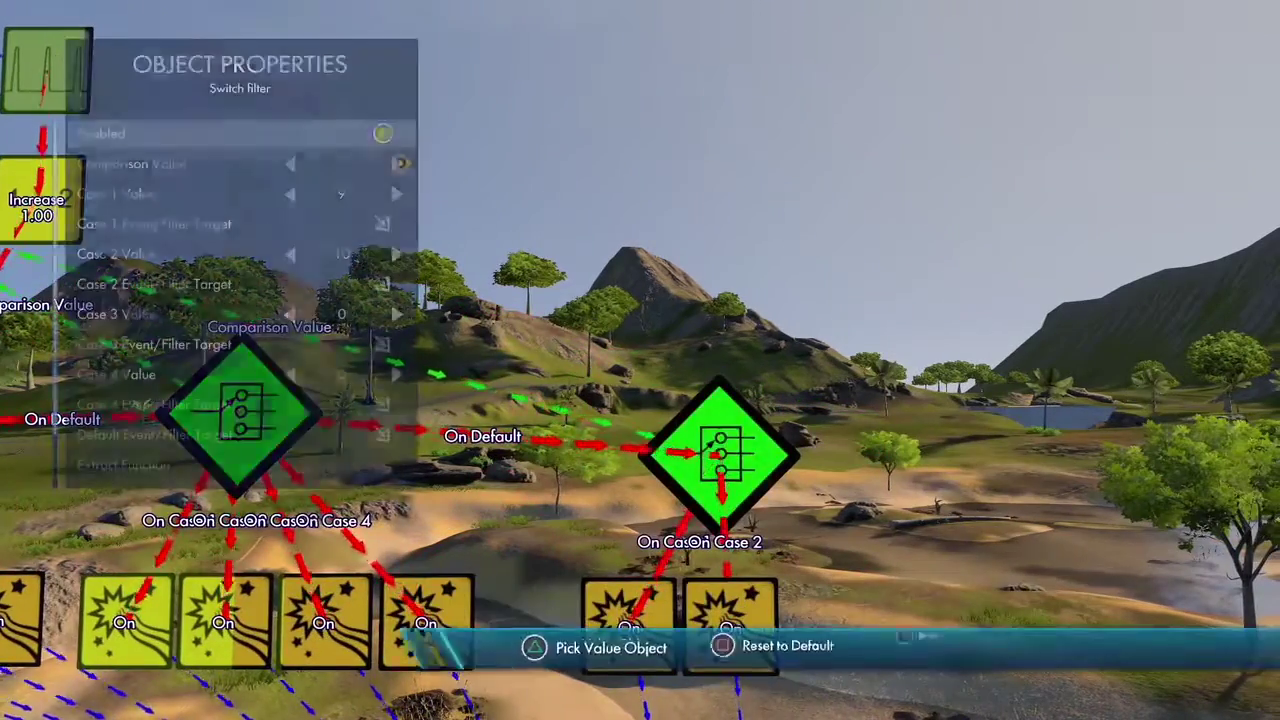
key(Down)
key(Down)
key(Down)
key(Down)
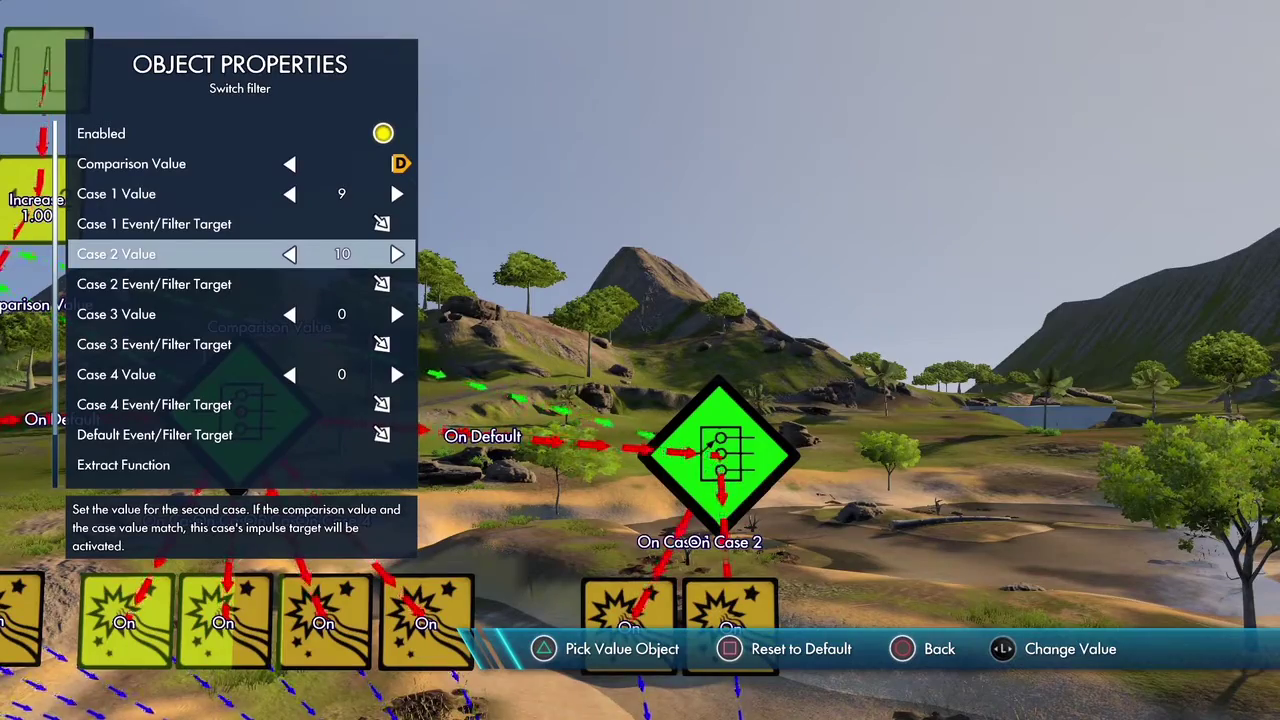
key(Down)
key(Down)
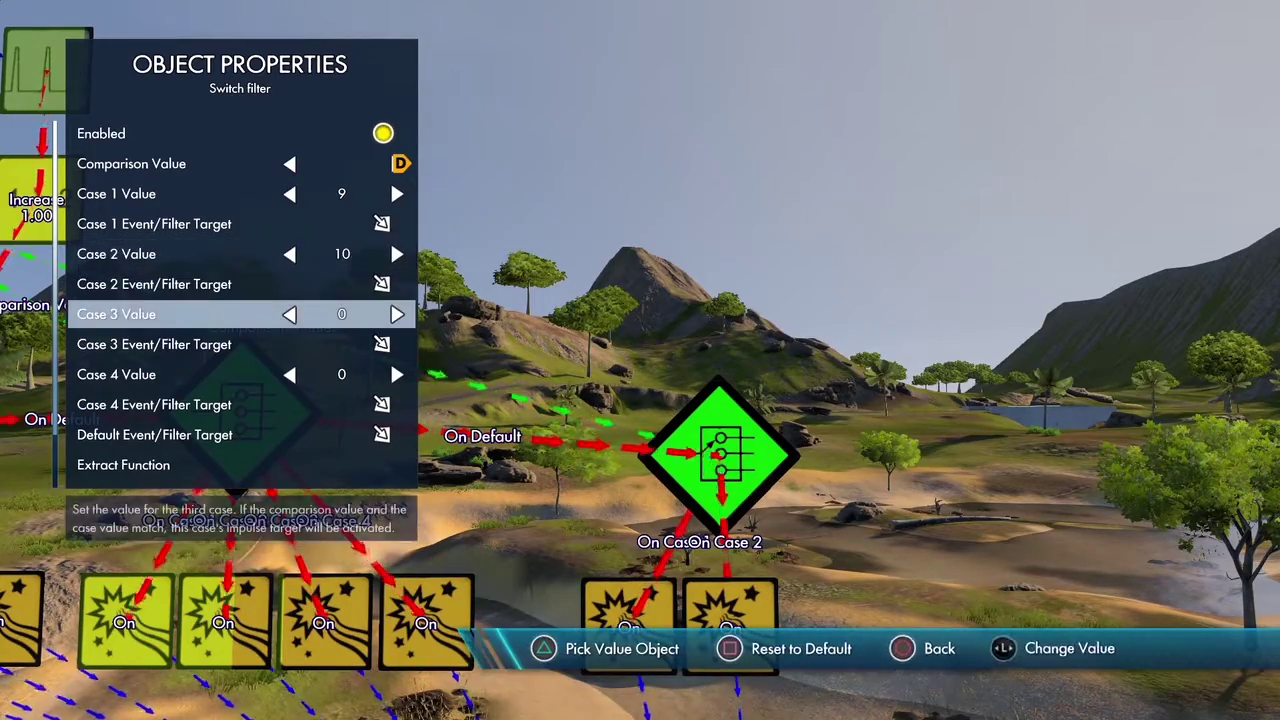
key(Down)
key(Down)
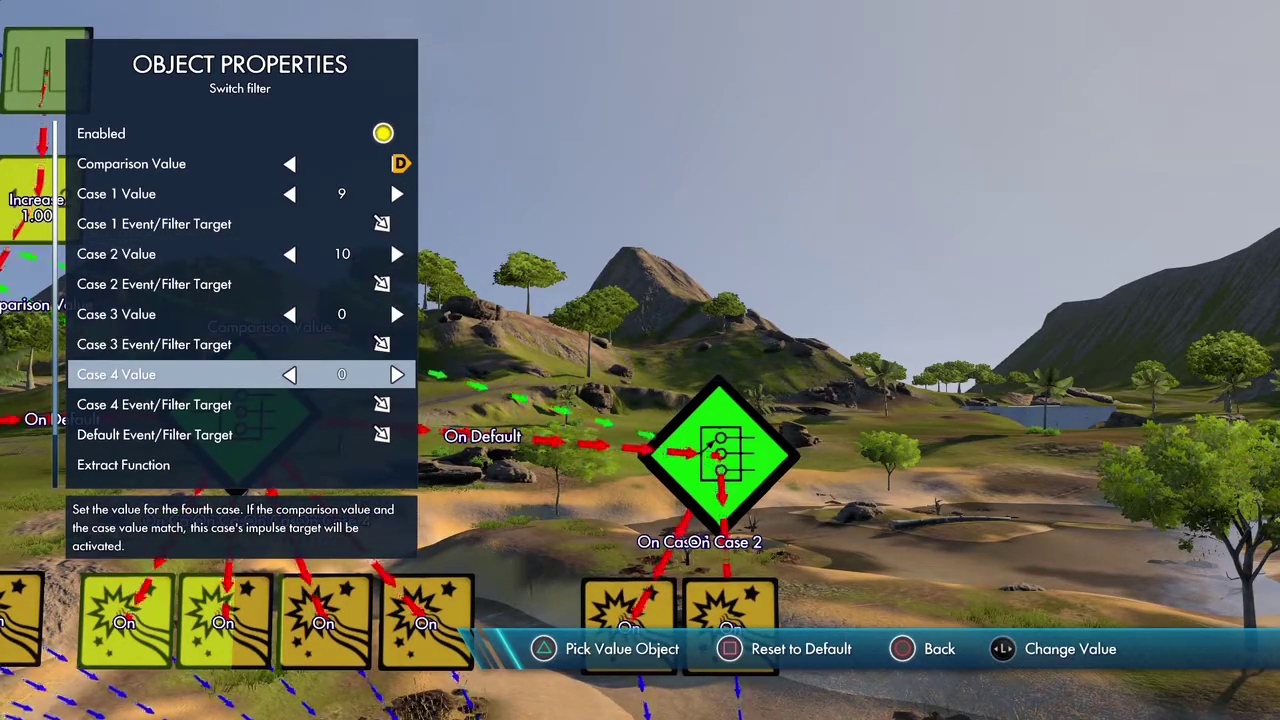
key(Escape)
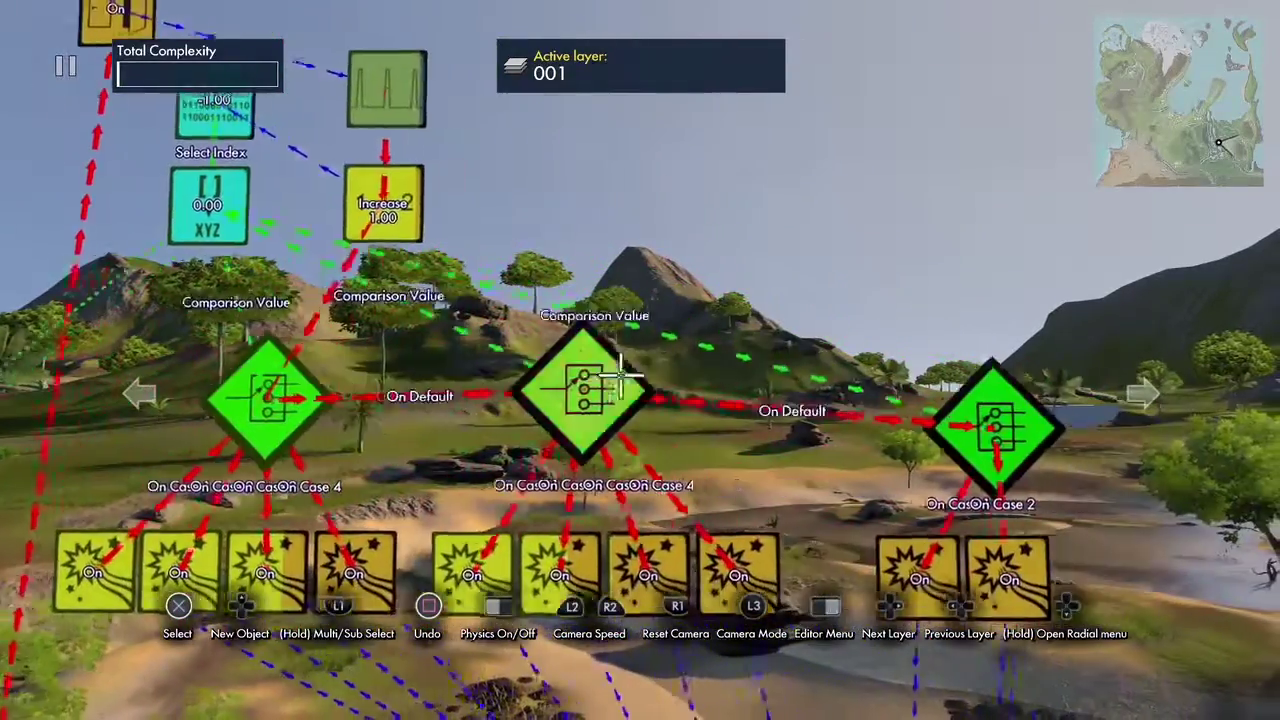
- Inspect which event the second switch filter's Case 2 targets, and leave the target selection
click(620, 376)
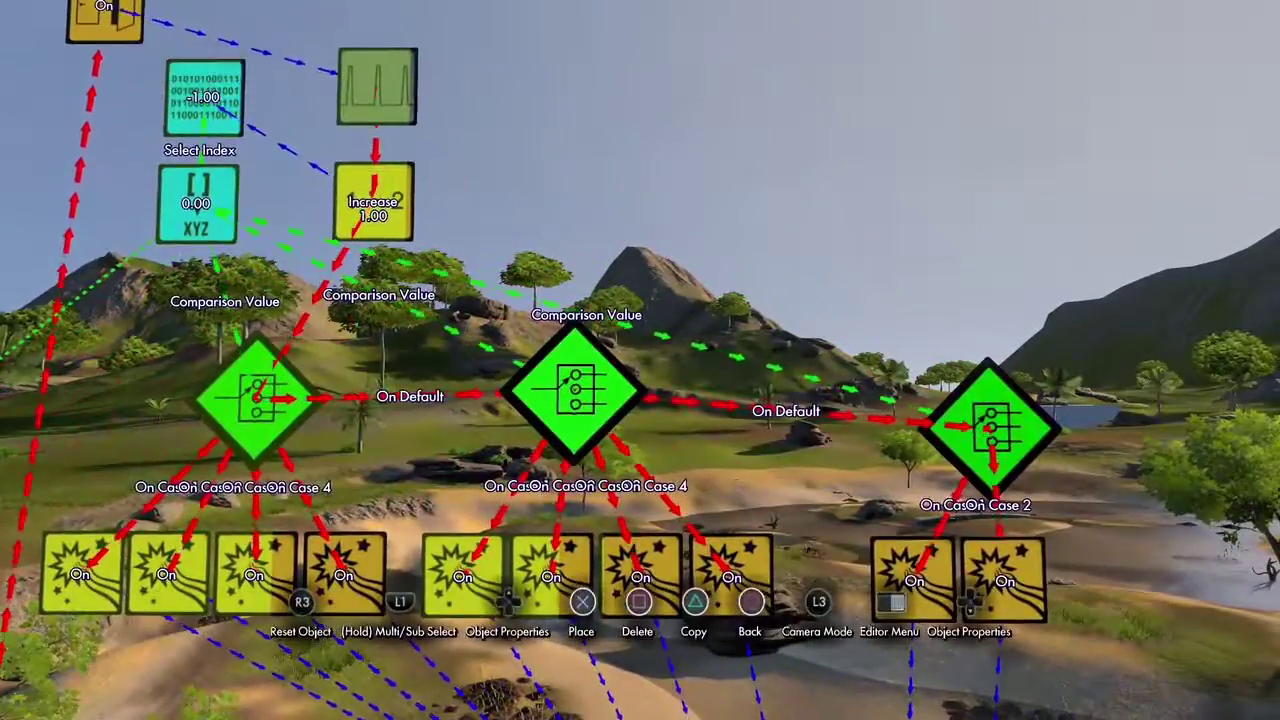
key(Return)
key(Down)
key(Down)
key(Down)
key(Down)
key(Down)
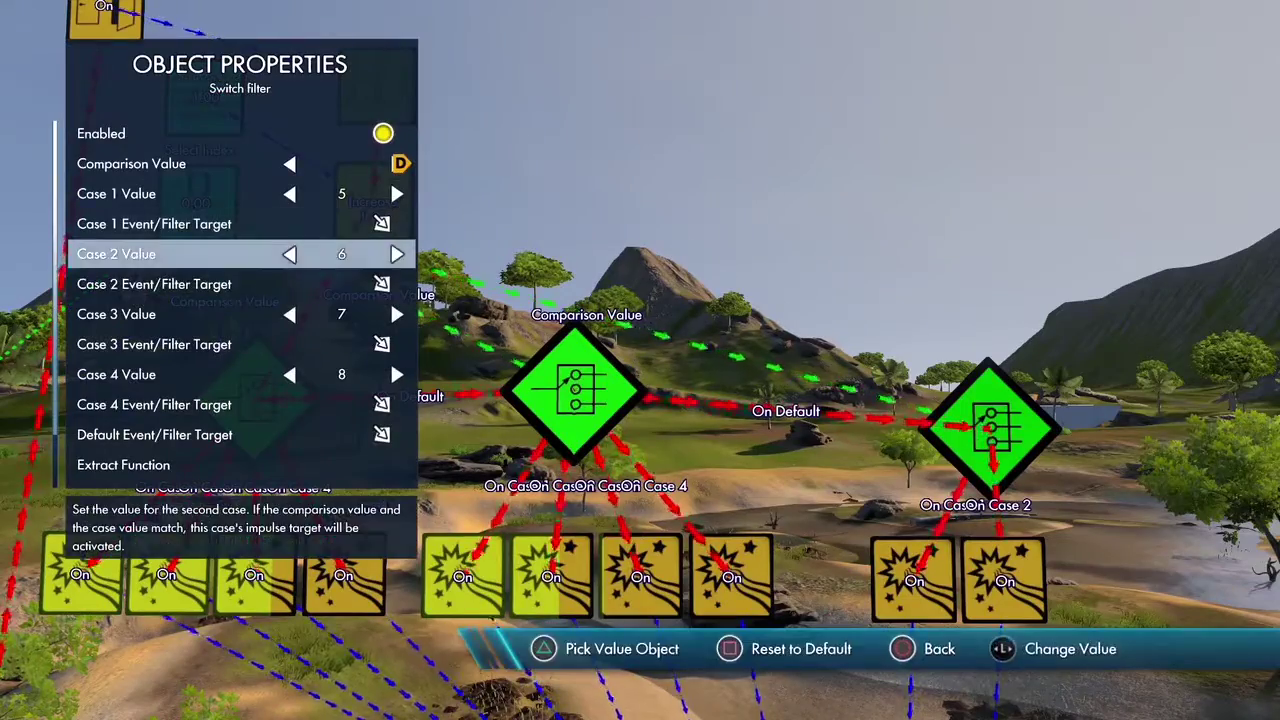
key(Return)
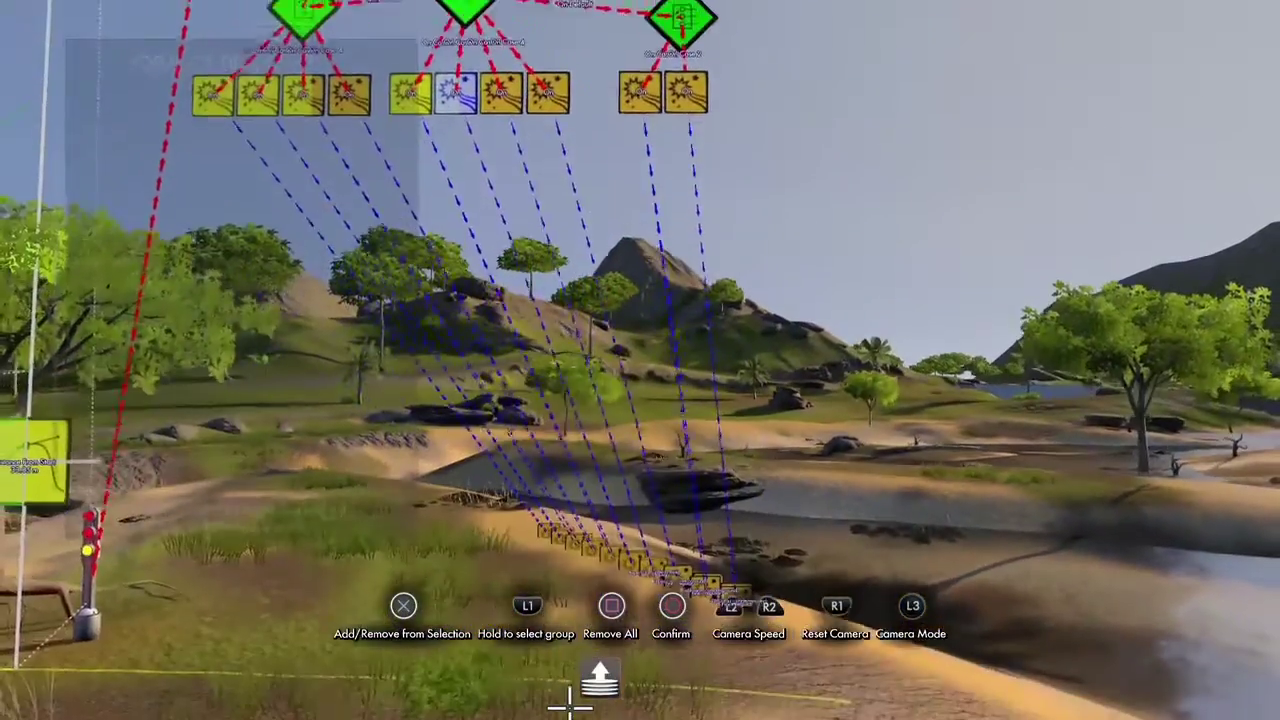
key(Return)
key(Escape)
key(Escape)
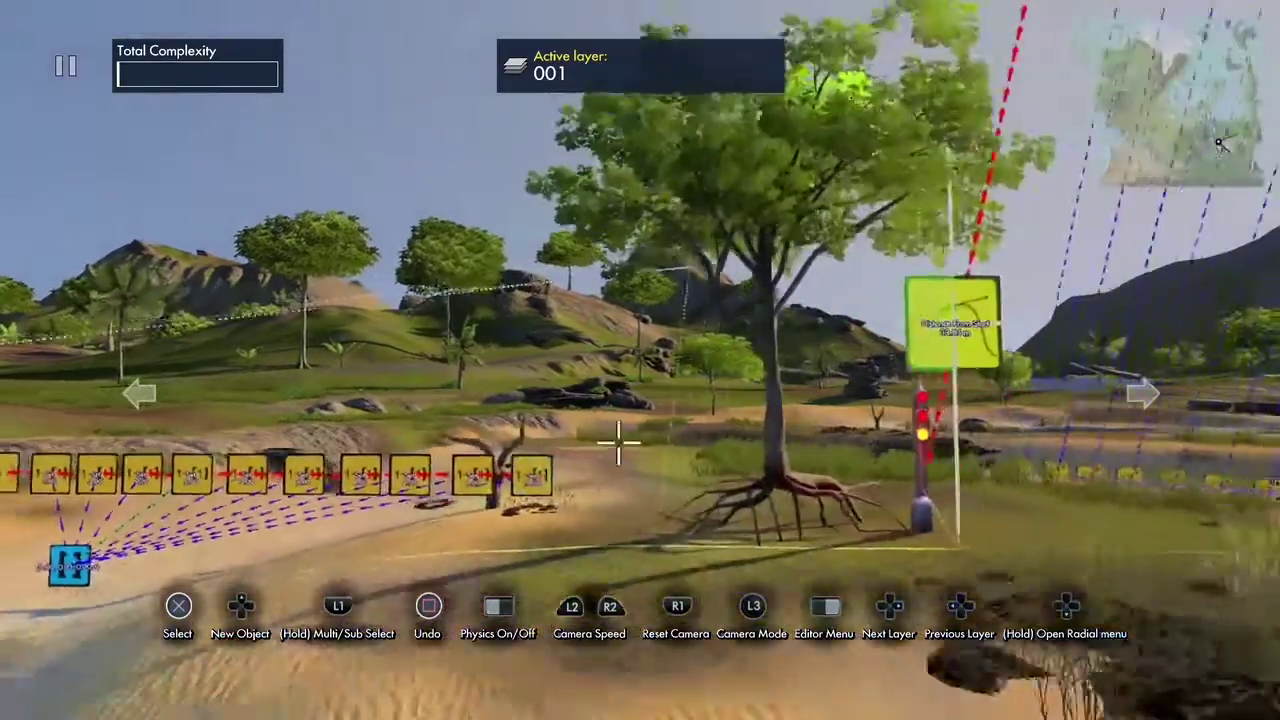
- Test the track with the bike and return to the editor
key(Escape)
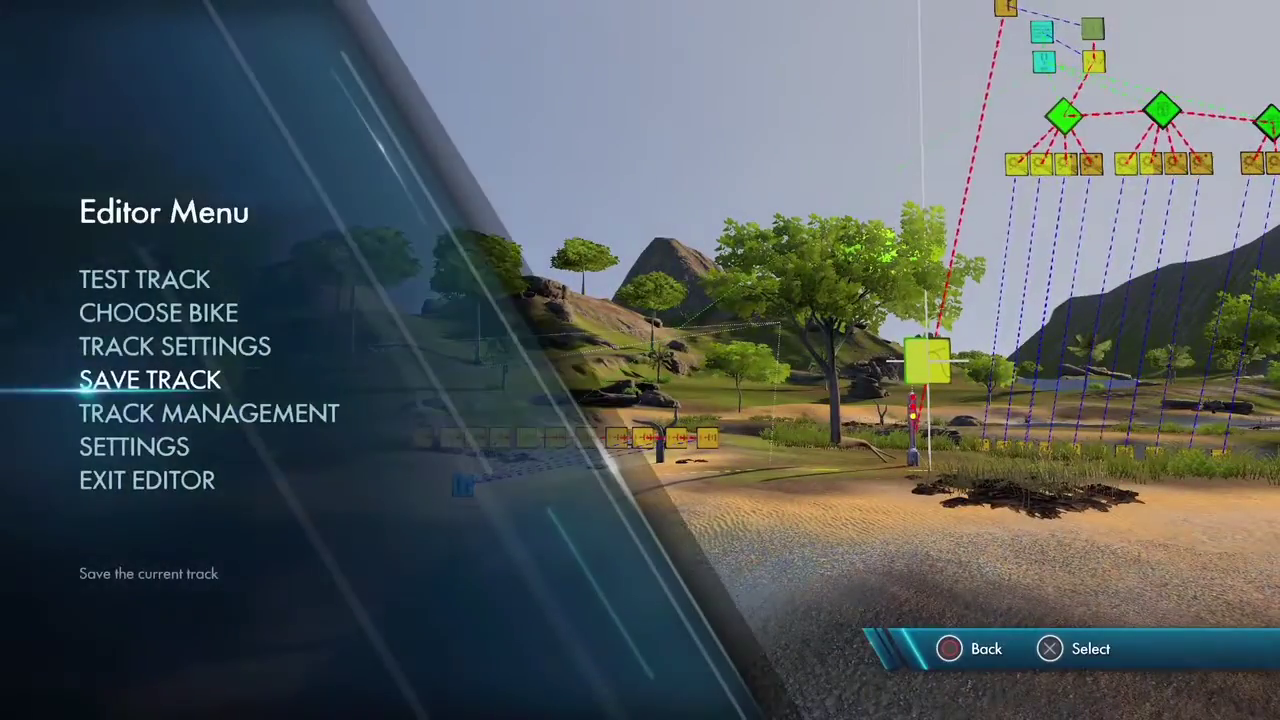
key(Return)
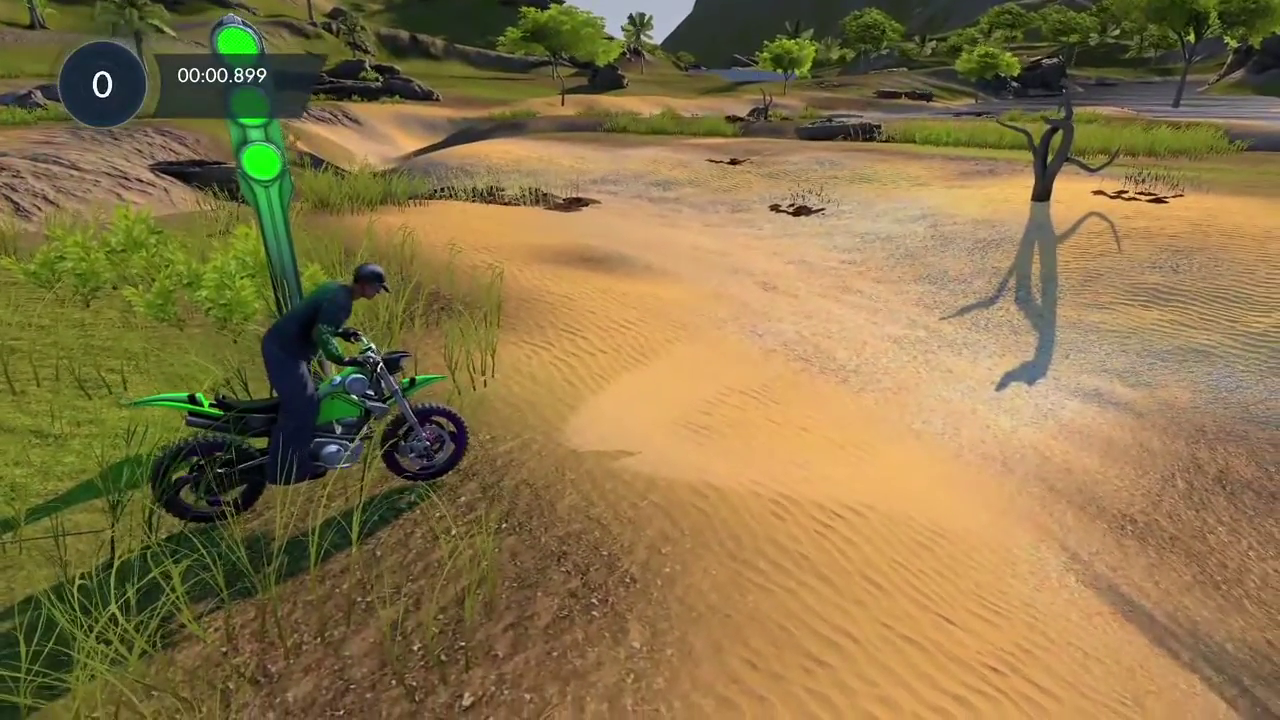
key(Escape)
key(Return)
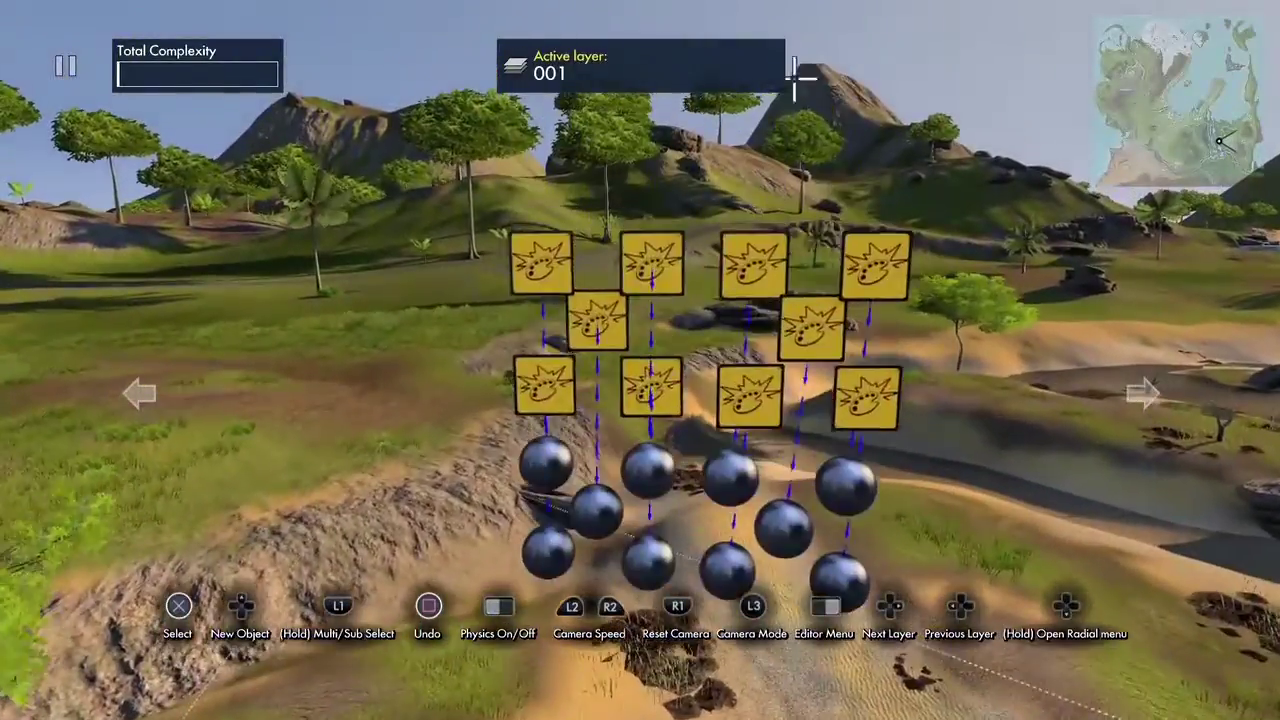
- Place the group of ten spheres and their color events above the row of Set events
click(738, 487)
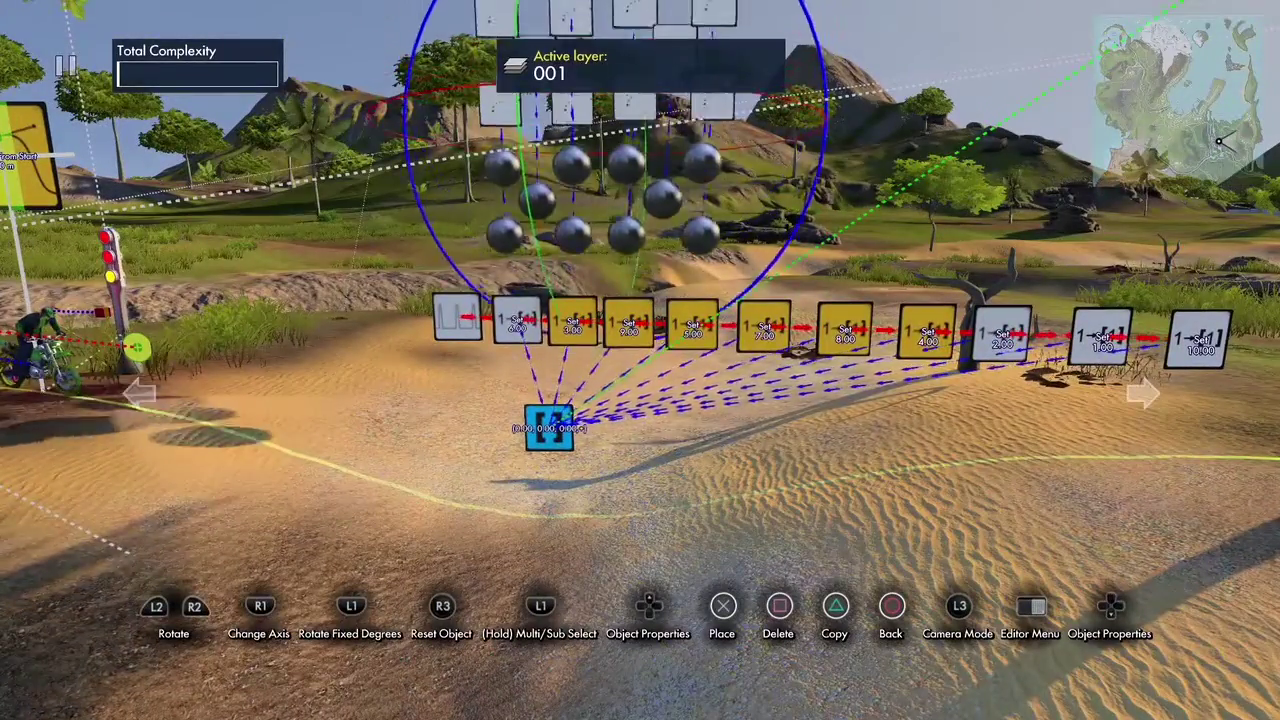
click(604, 168)
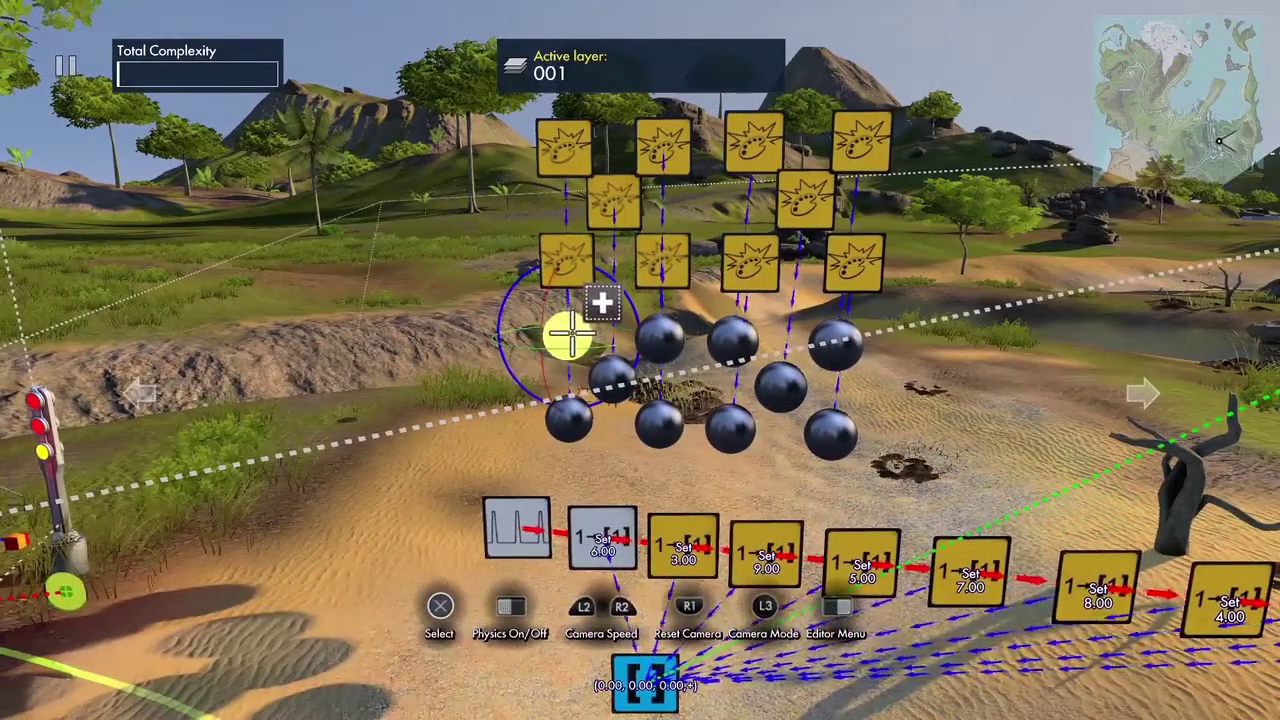
- Examine the material color settings of the first sphere in the group's upper row
click(572, 333)
key(Down)
key(Down)
key(Down)
key(Down)
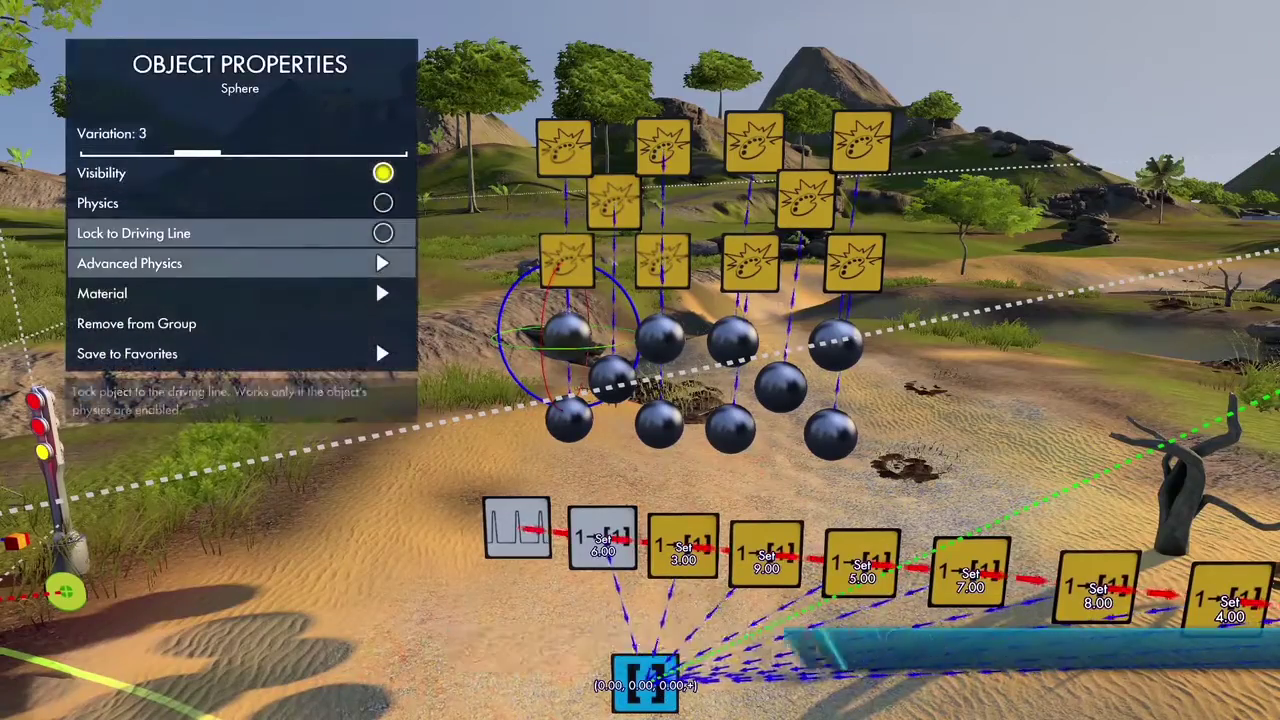
key(Down)
key(Return)
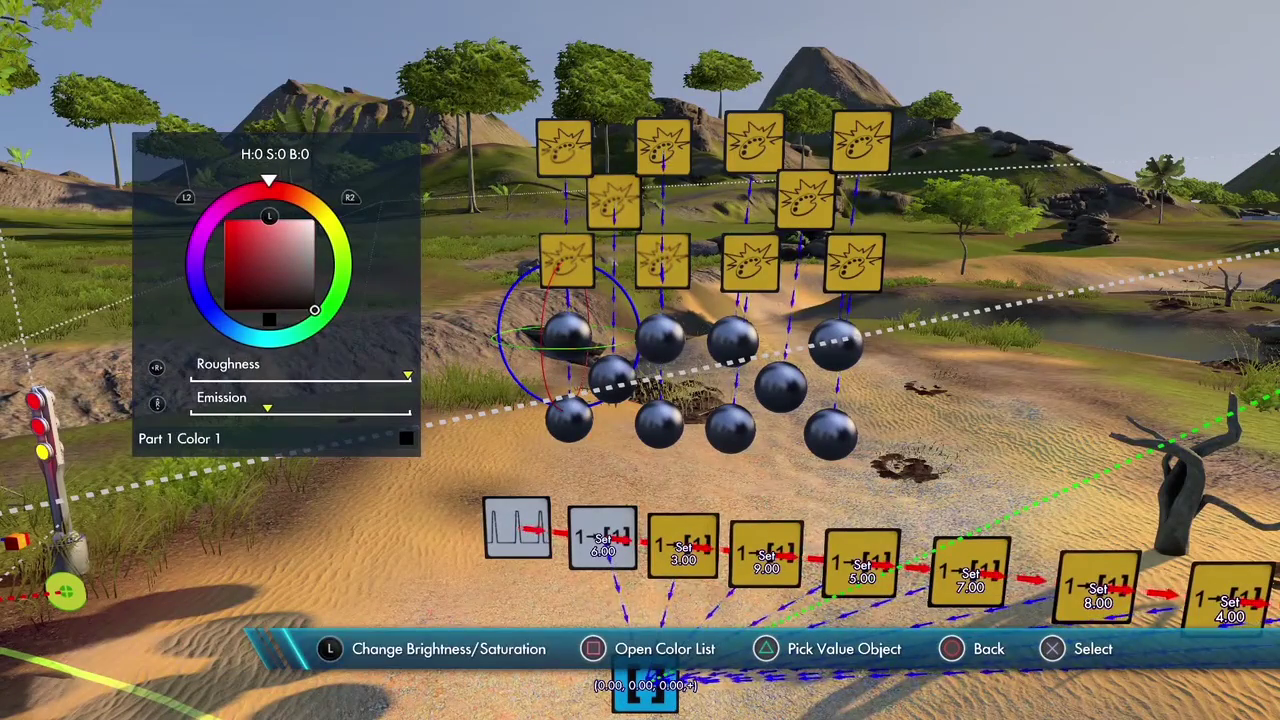
key(Escape)
key(Escape)
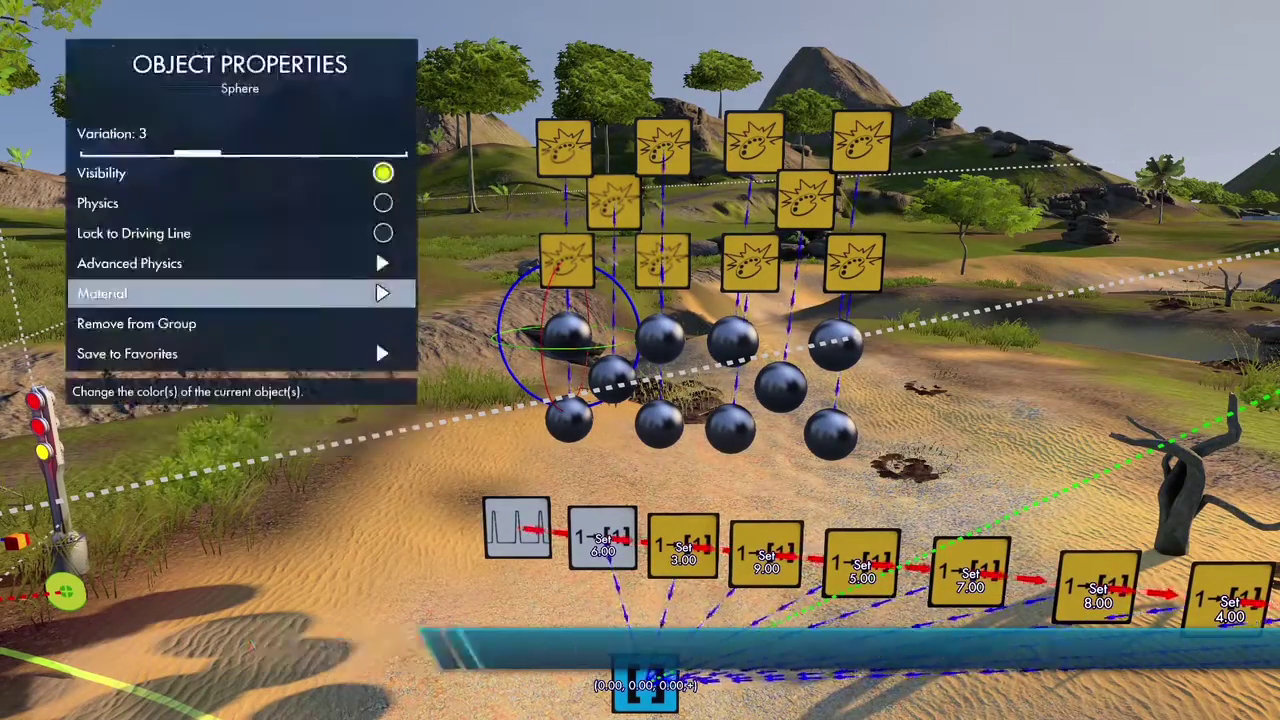
- Examine the color settings of the first Color event in the lower row above the spheres, and leave its properties
click(570, 268)
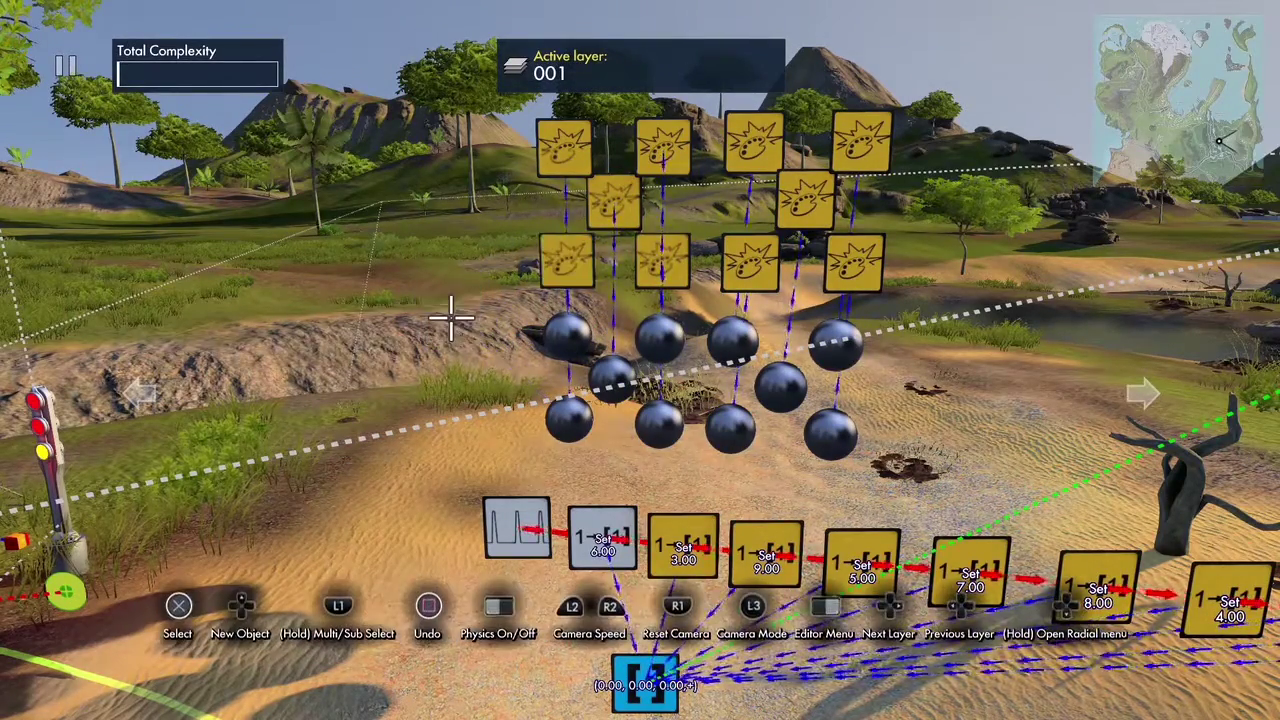
click(562, 262)
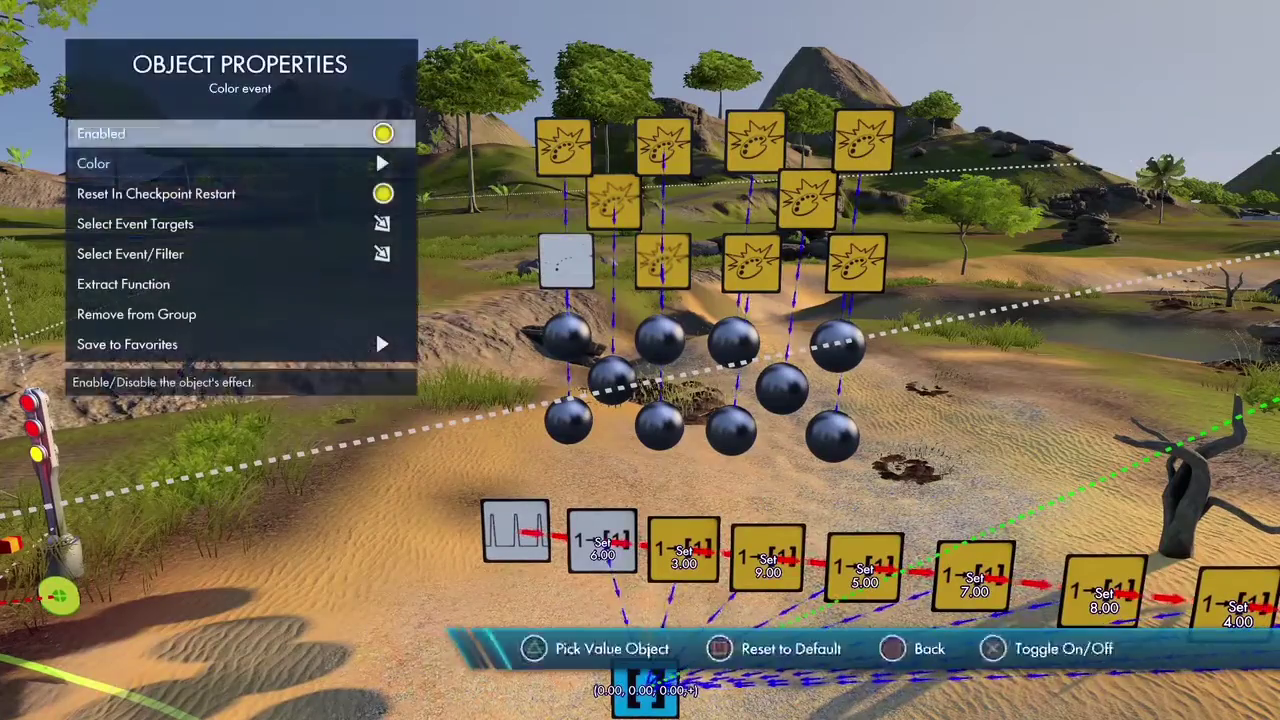
key(Down)
key(Return)
key(Escape)
key(Escape)
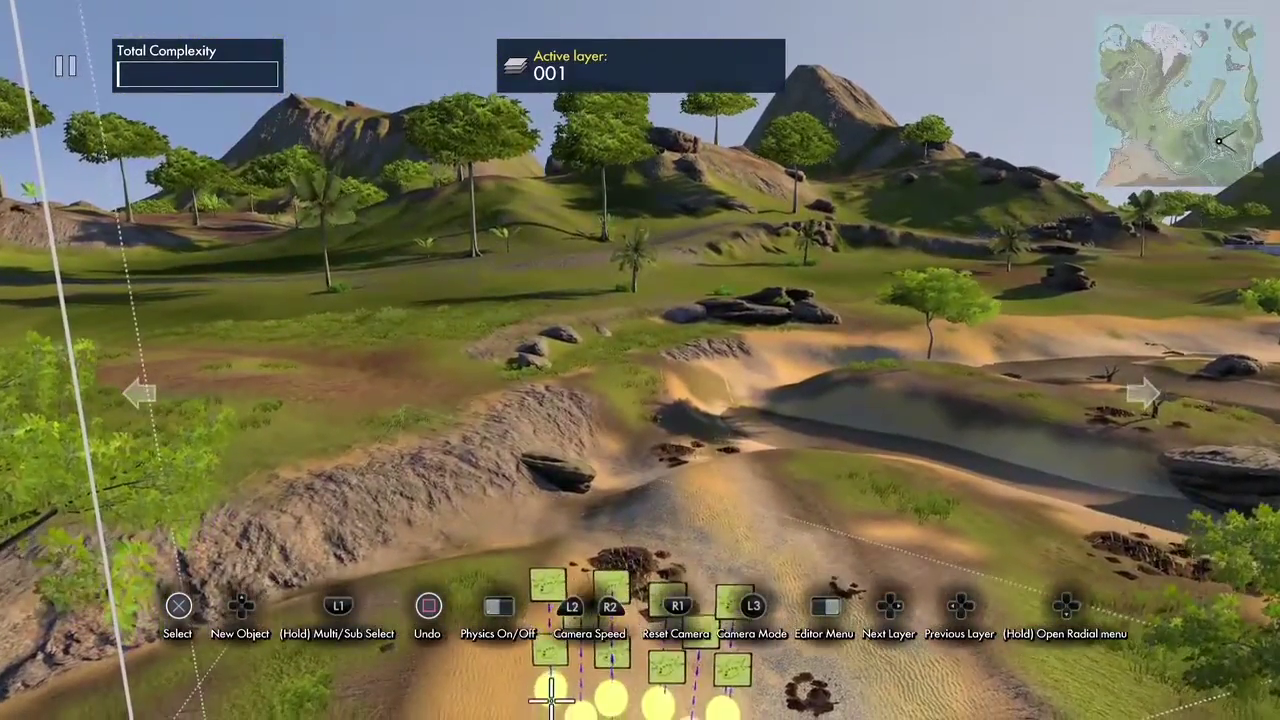
- Add an Interval trigger and place it above the group of color events
key(Up)
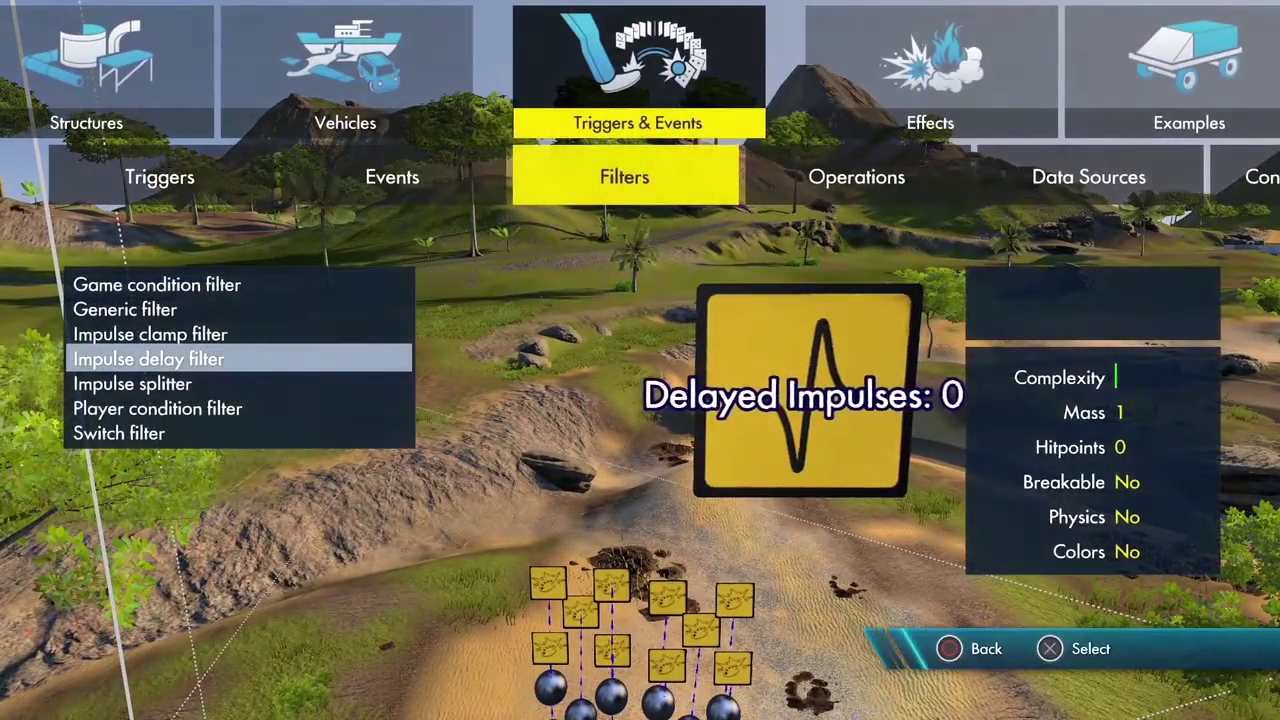
key(Left)
key(Left)
key(Return)
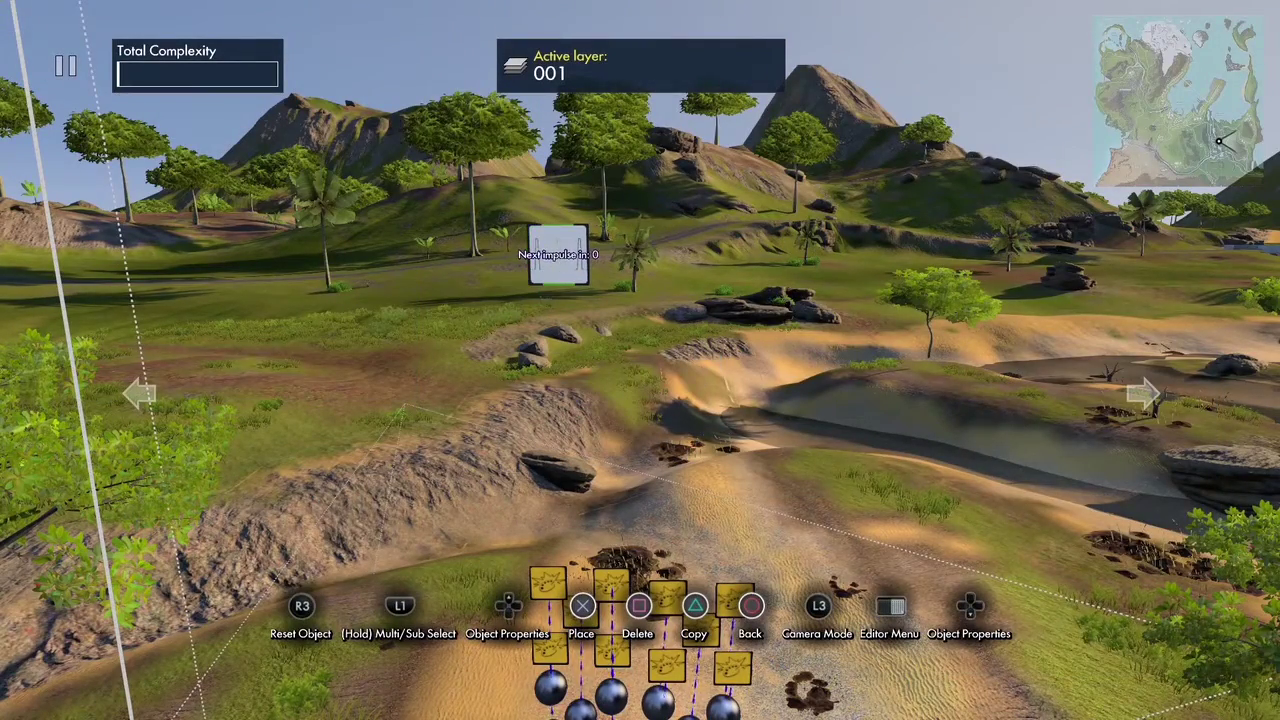
key(Return)
- Add a Generic filter and place it beside the Interval trigger
key(Insert)
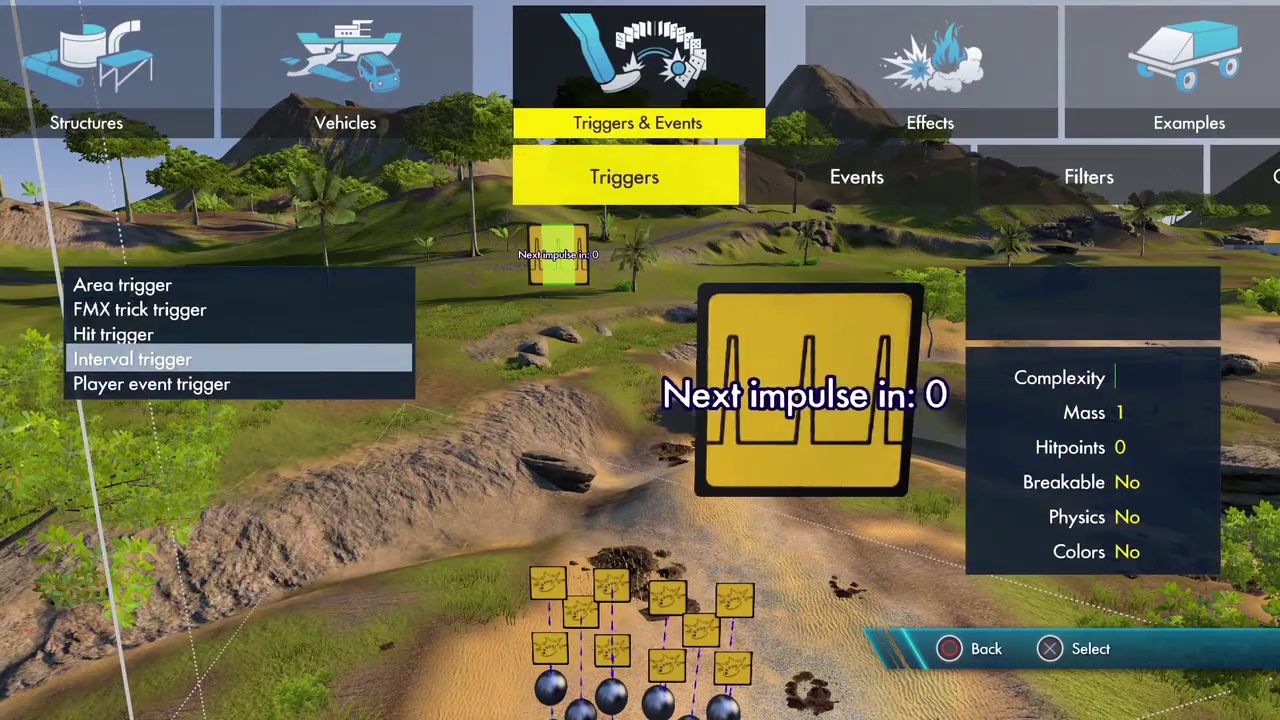
key(Right)
key(Right)
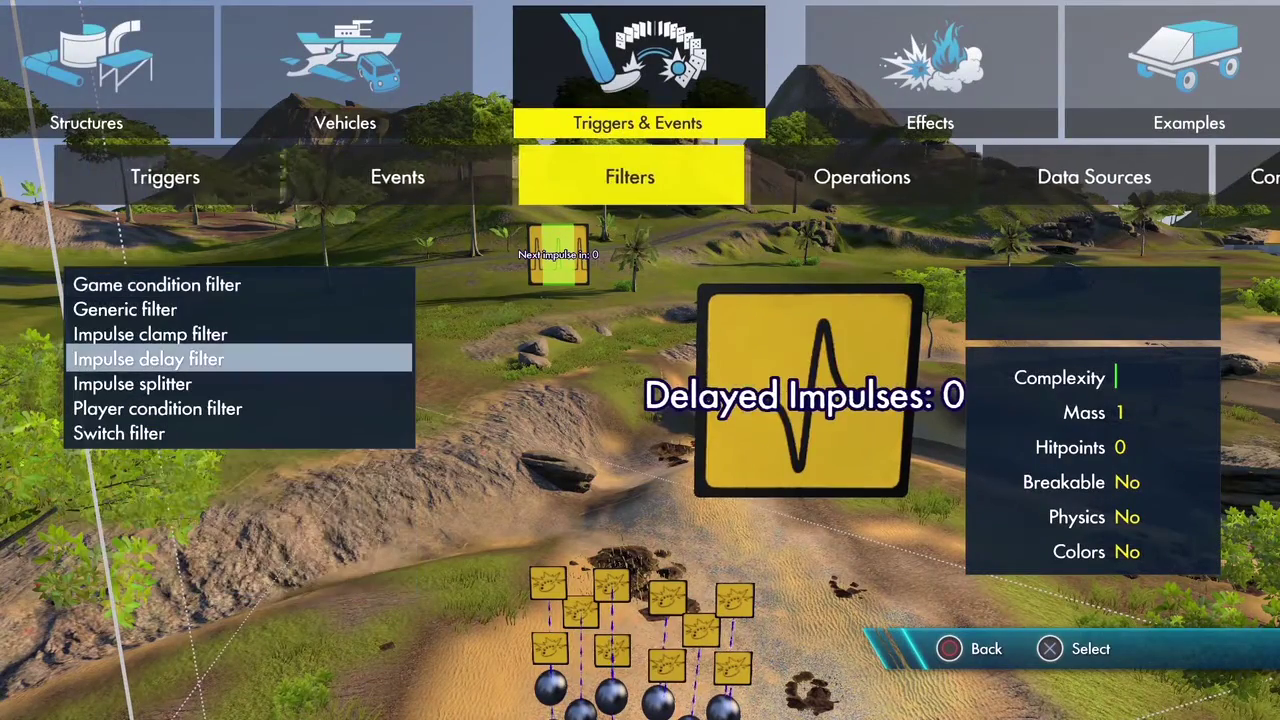
key(Up)
key(Up)
key(Return)
key(Up)
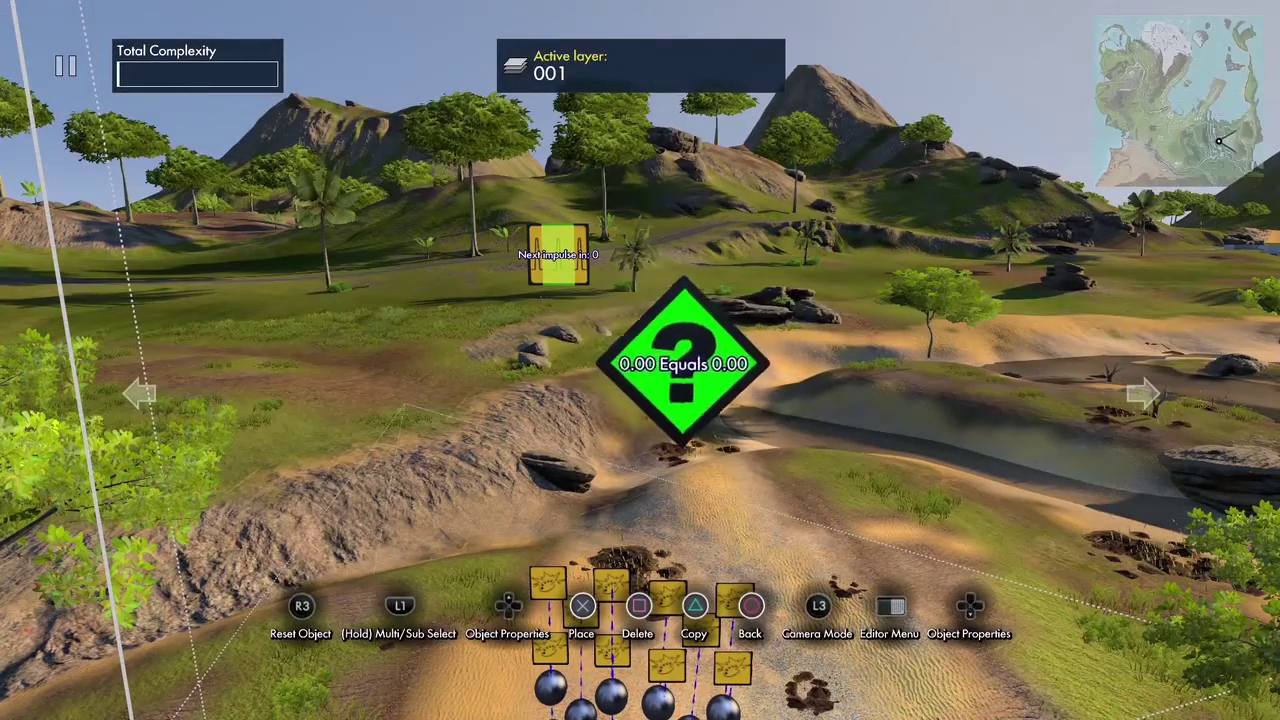
key(Return)
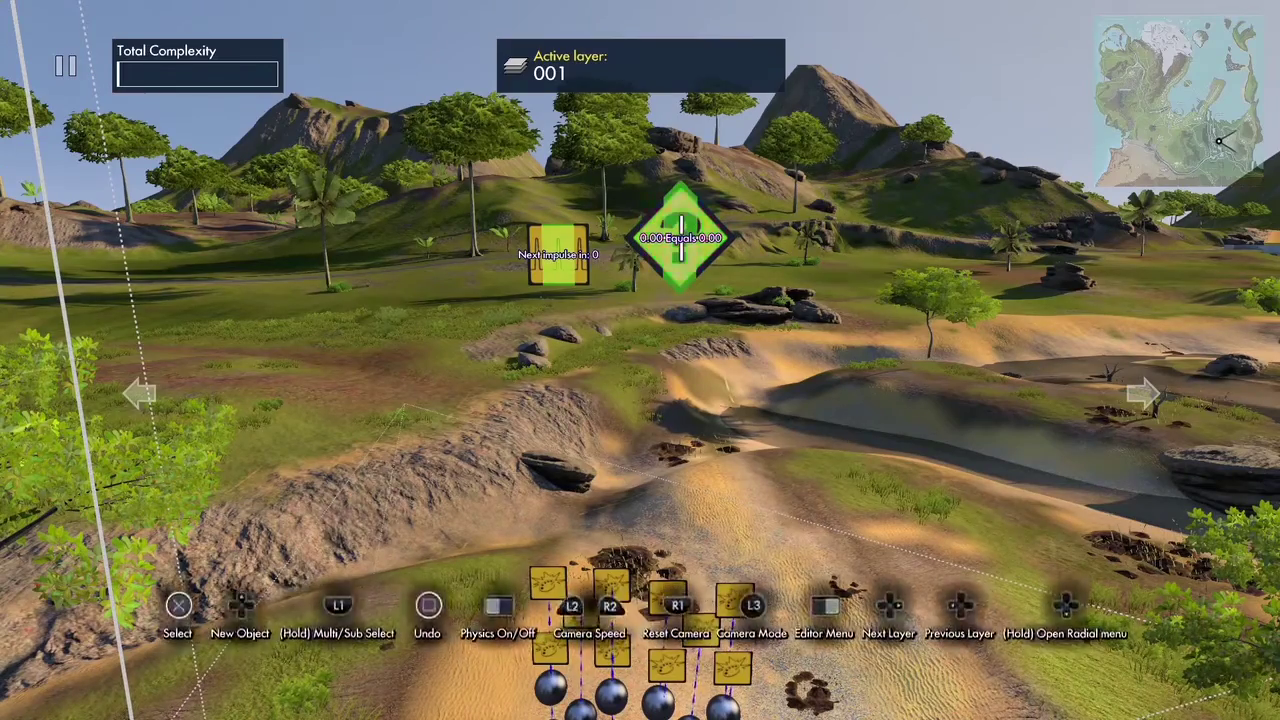
- Add a Variable data source and place it directly below the Interval trigger
key(n)
key(Right)
key(Right)
key(Down)
key(Down)
key(Down)
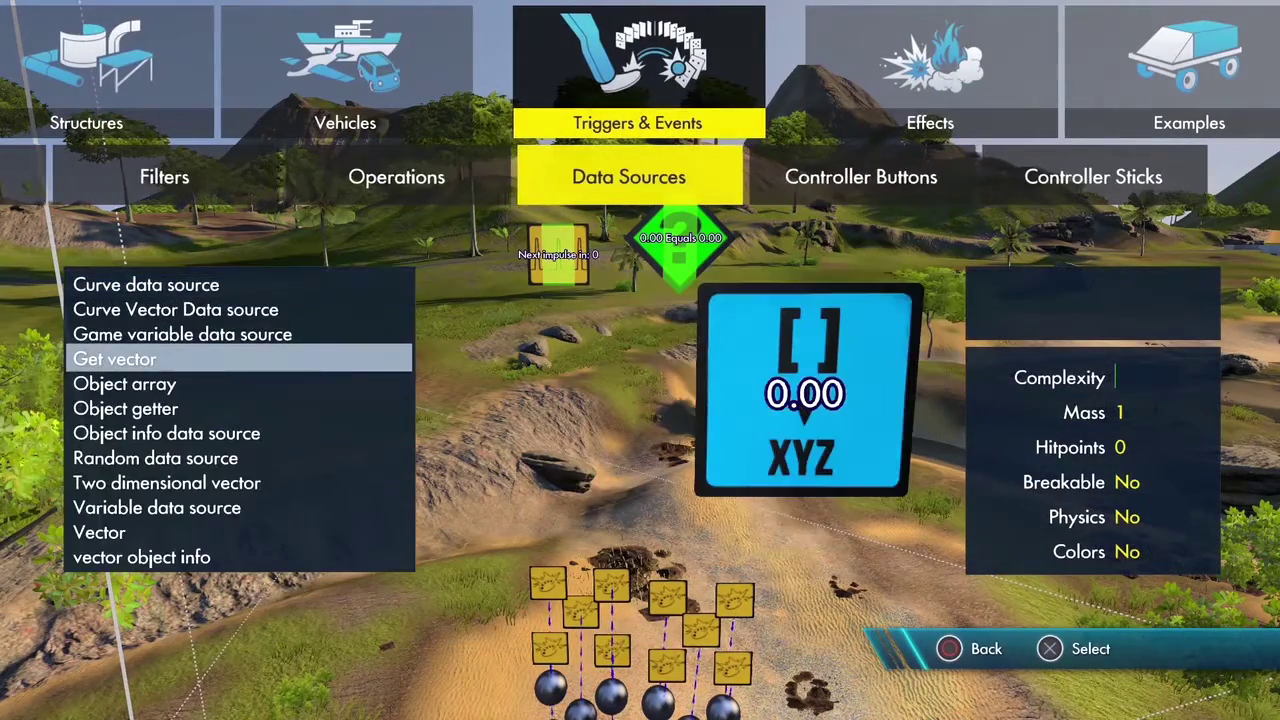
key(Down)
key(Down)
key(Down)
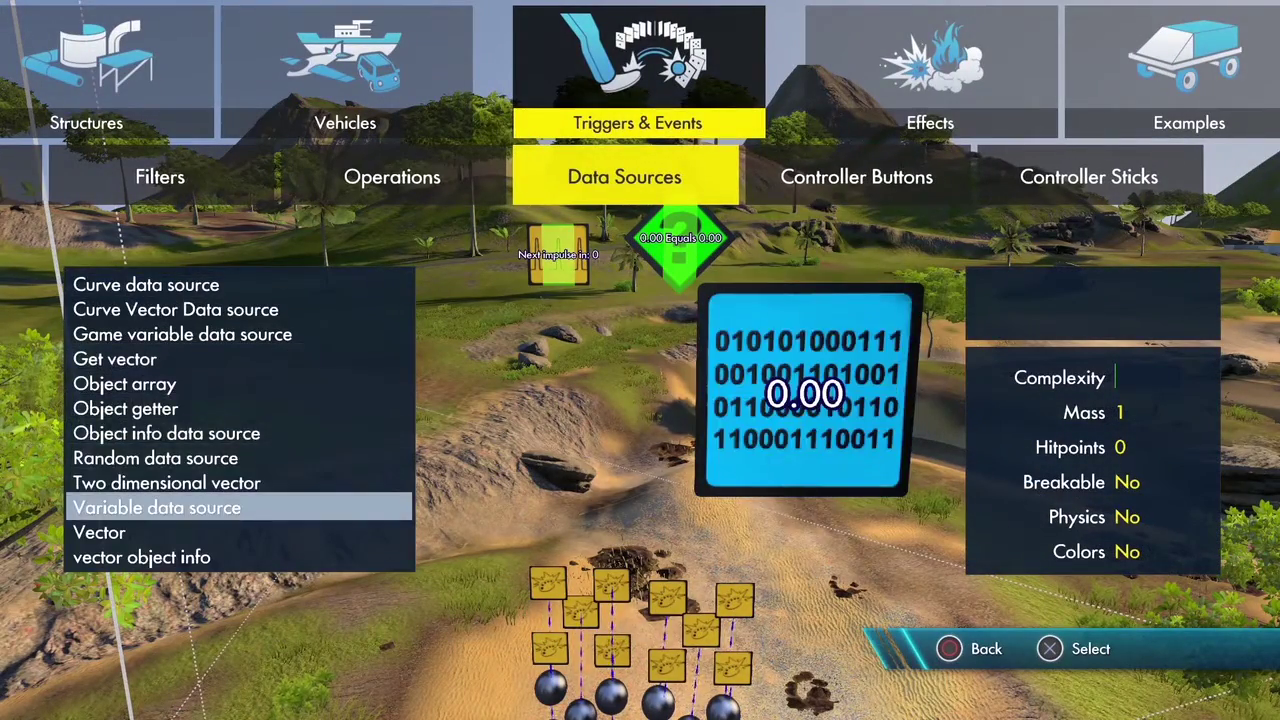
key(Return)
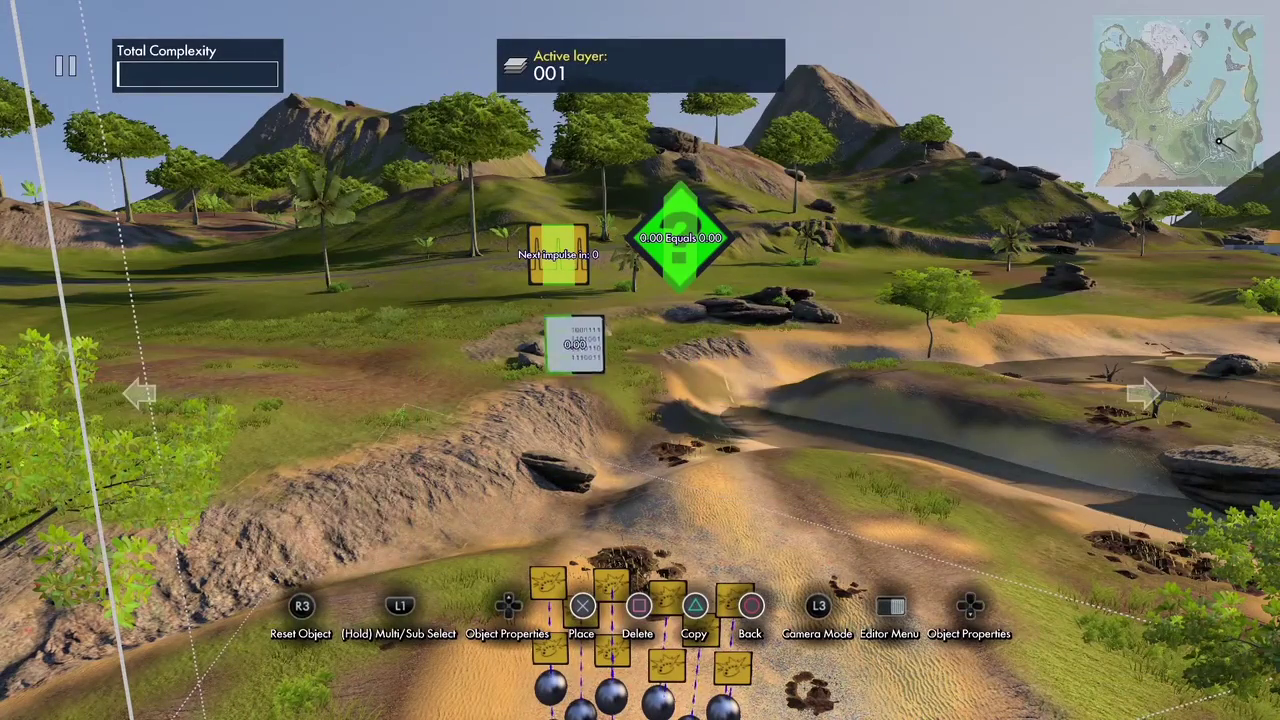
key(Return)
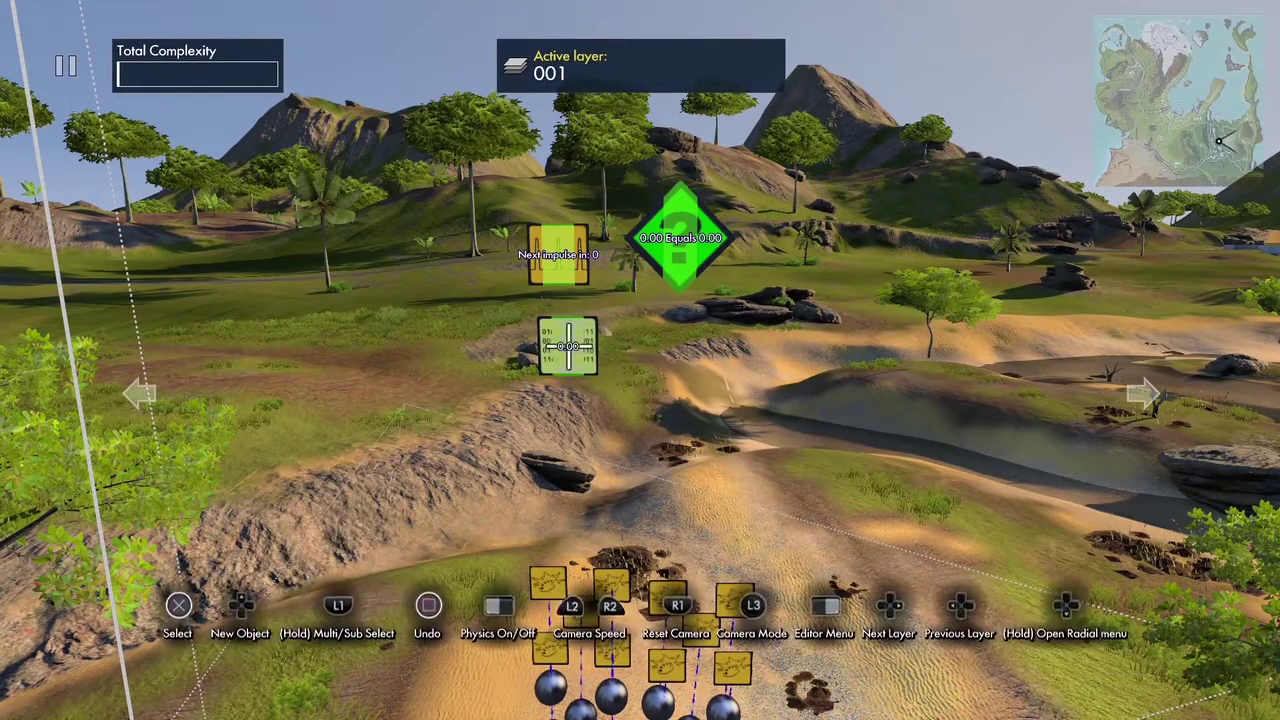
- Add a Set value event beside the variable data source and place a copy of it next to it
key(Insert)
key(Left)
key(Left)
key(Left)
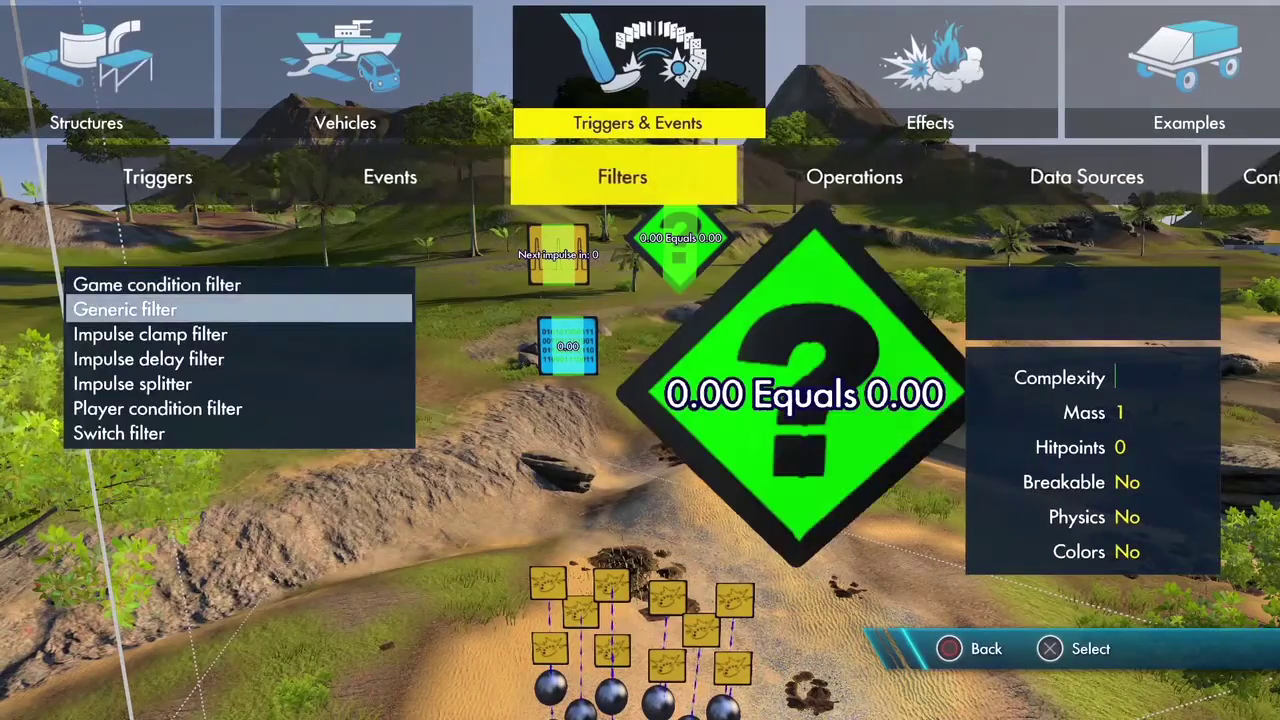
key(Return)
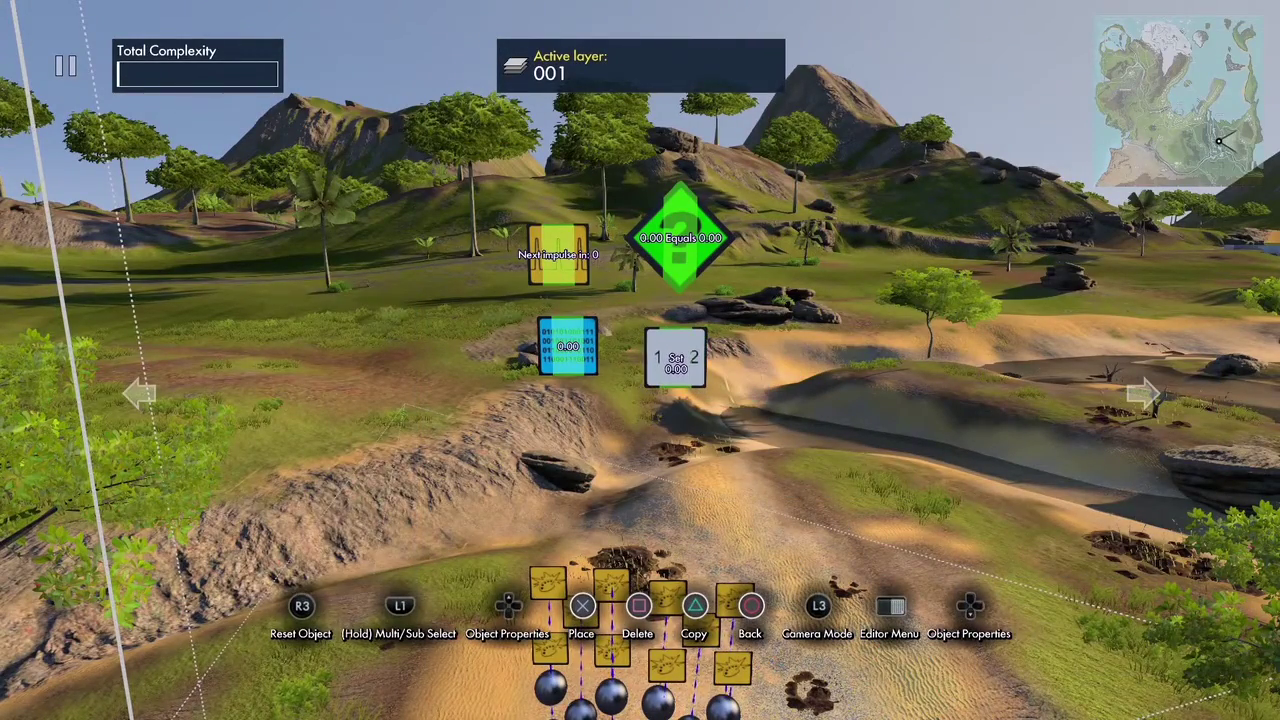
key(Return)
key(Return)
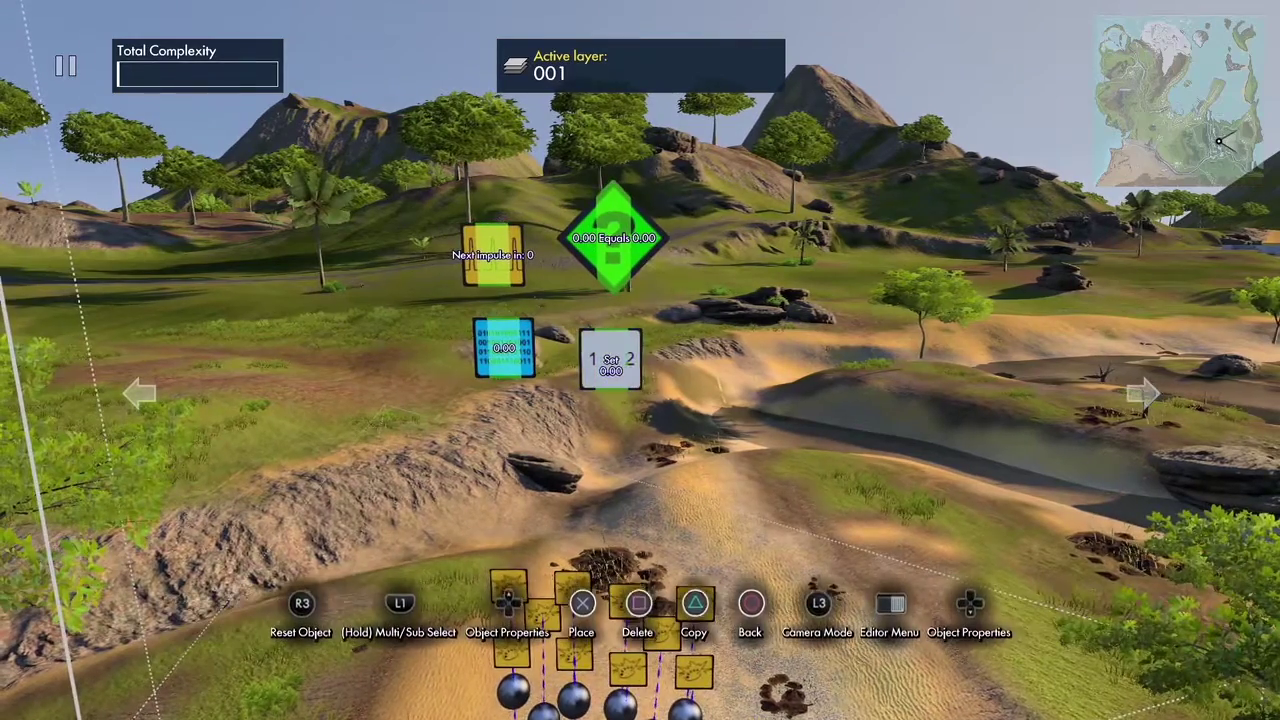
key(Right)
key(Return)
- Select both Set value events together and make the variable data source their event target
key(shift)
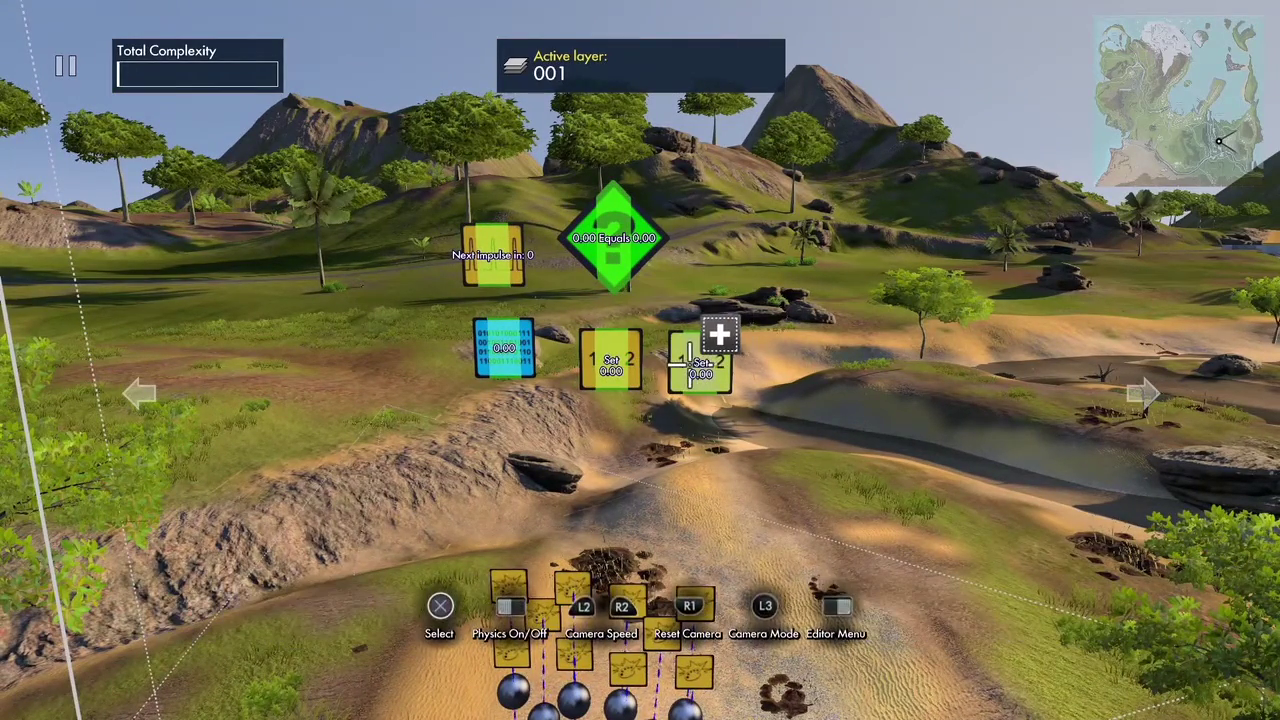
key(Return)
key(Down)
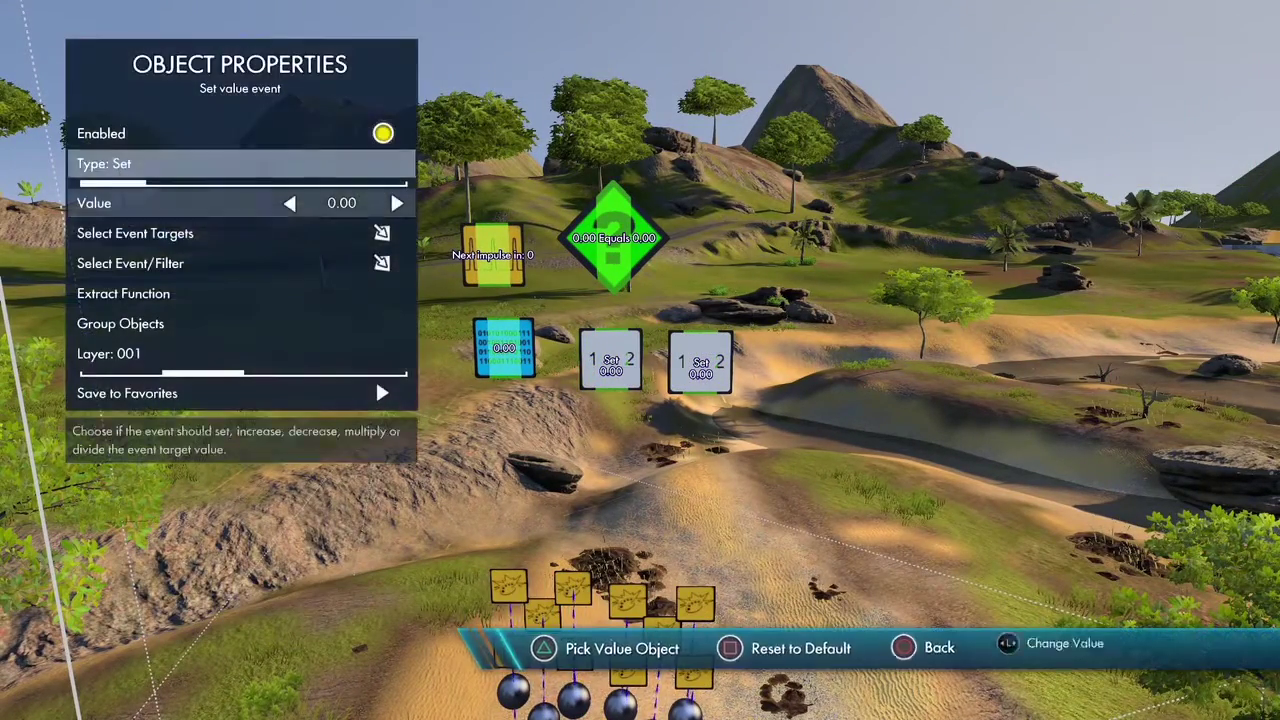
key(Down)
key(Down)
key(Return)
key(Escape)
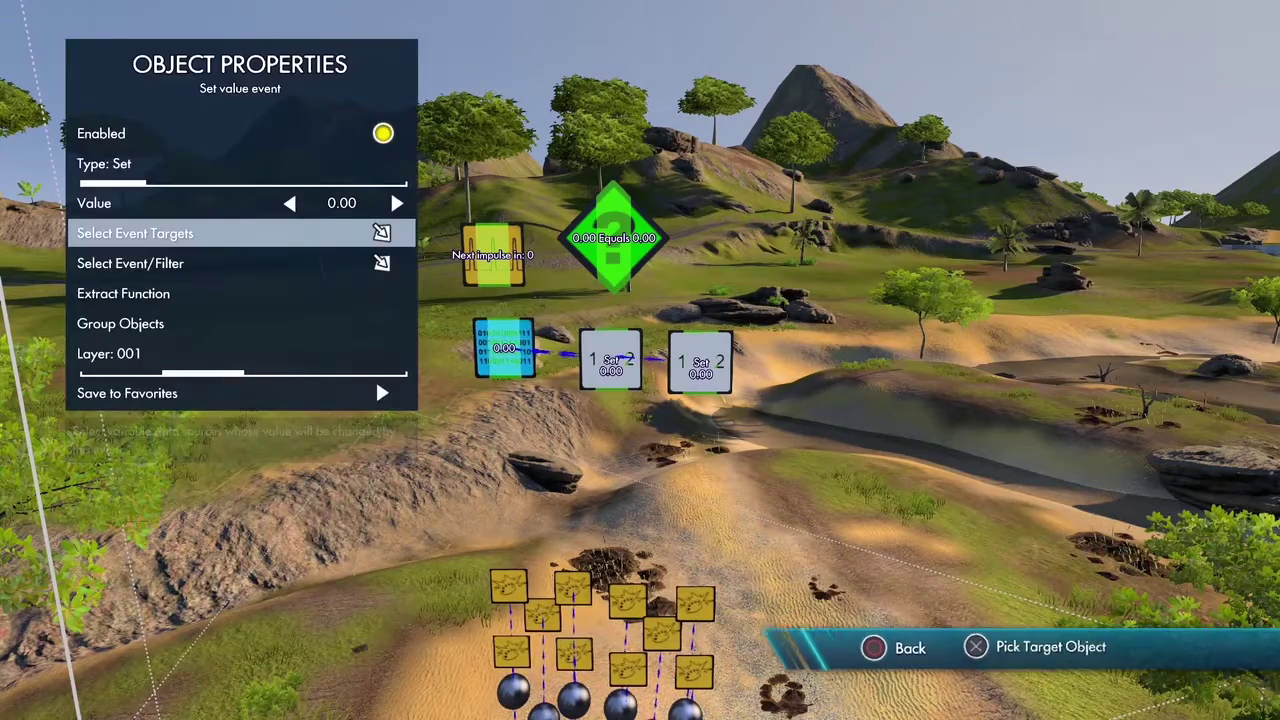
key(Escape)
key(Escape)
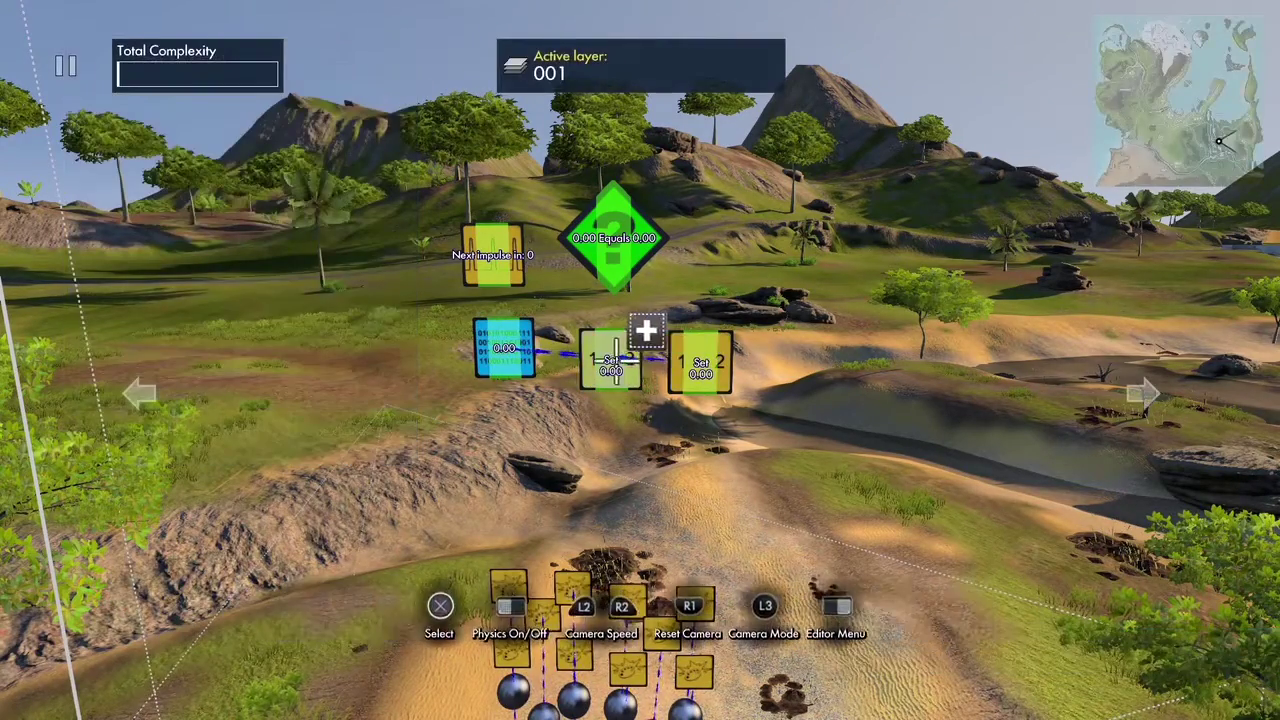
- Change the value event nearest the data source to Increase with a value of 1.00, and nudge the other one slightly higher
click(611, 361)
key(Up)
key(Down)
key(Down)
key(Down)
key(Down)
key(Up)
key(Right)
key(Down)
key(Right)
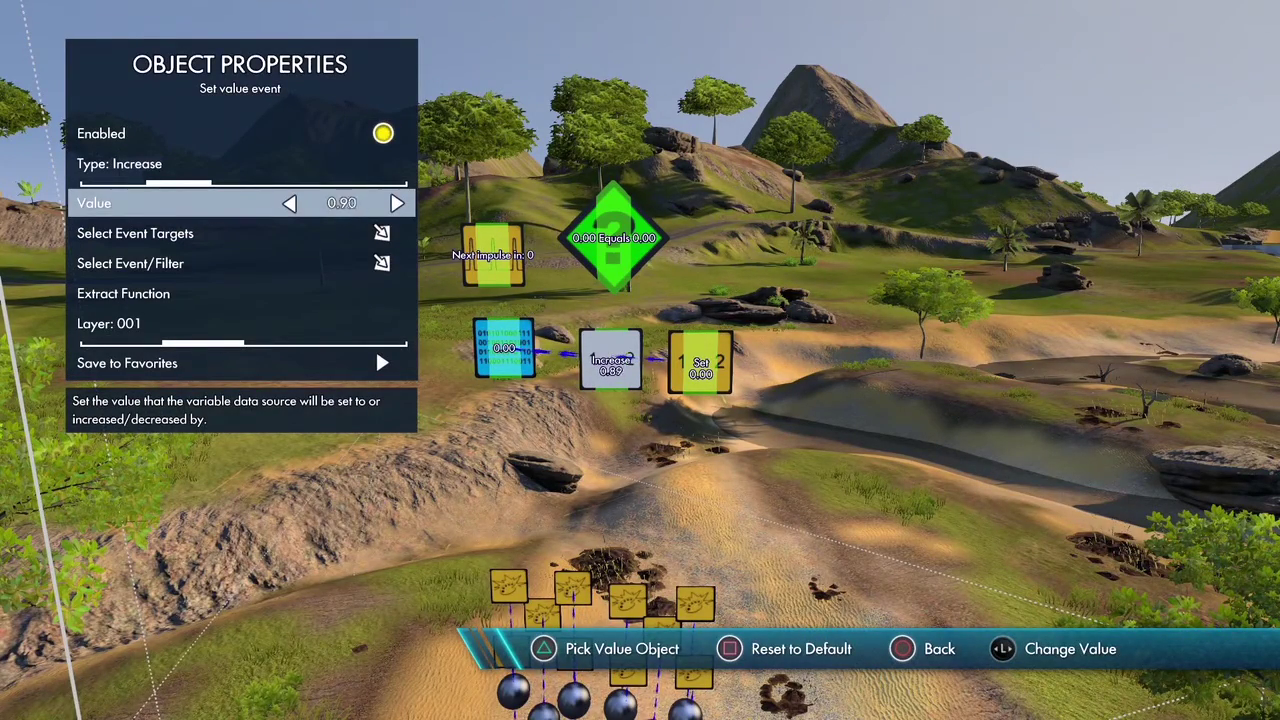
key(Escape)
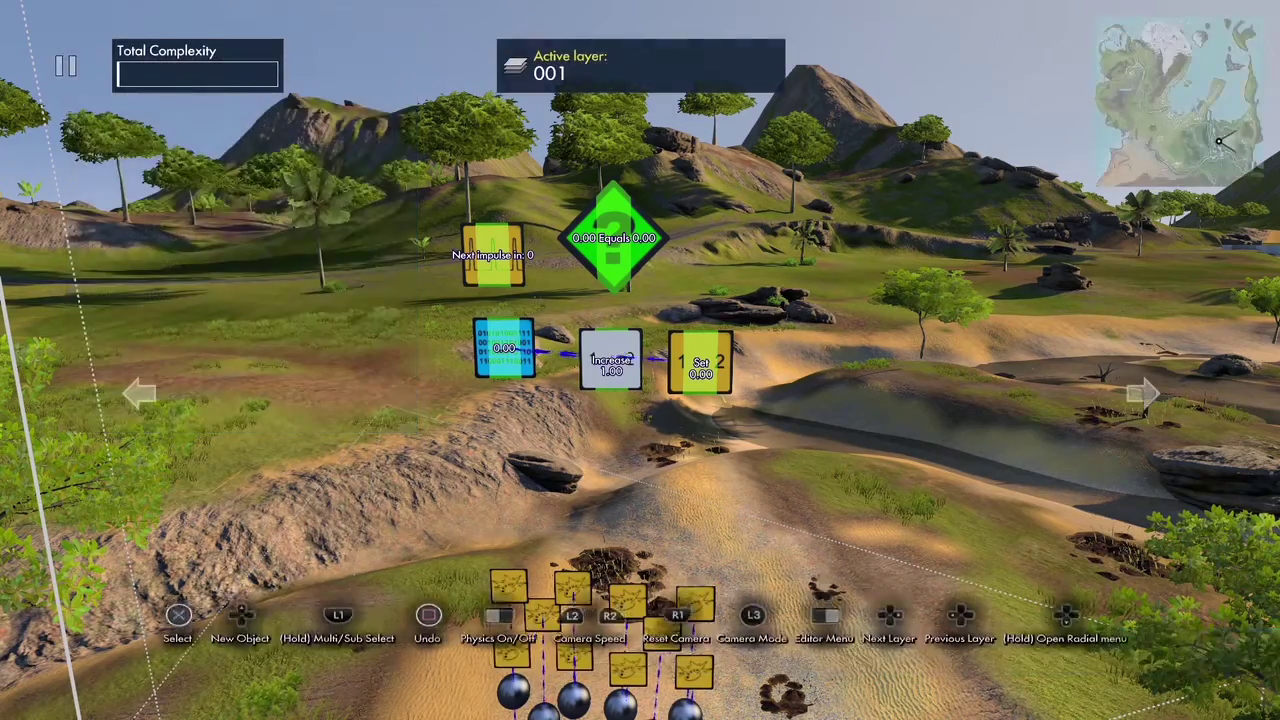
click(687, 376)
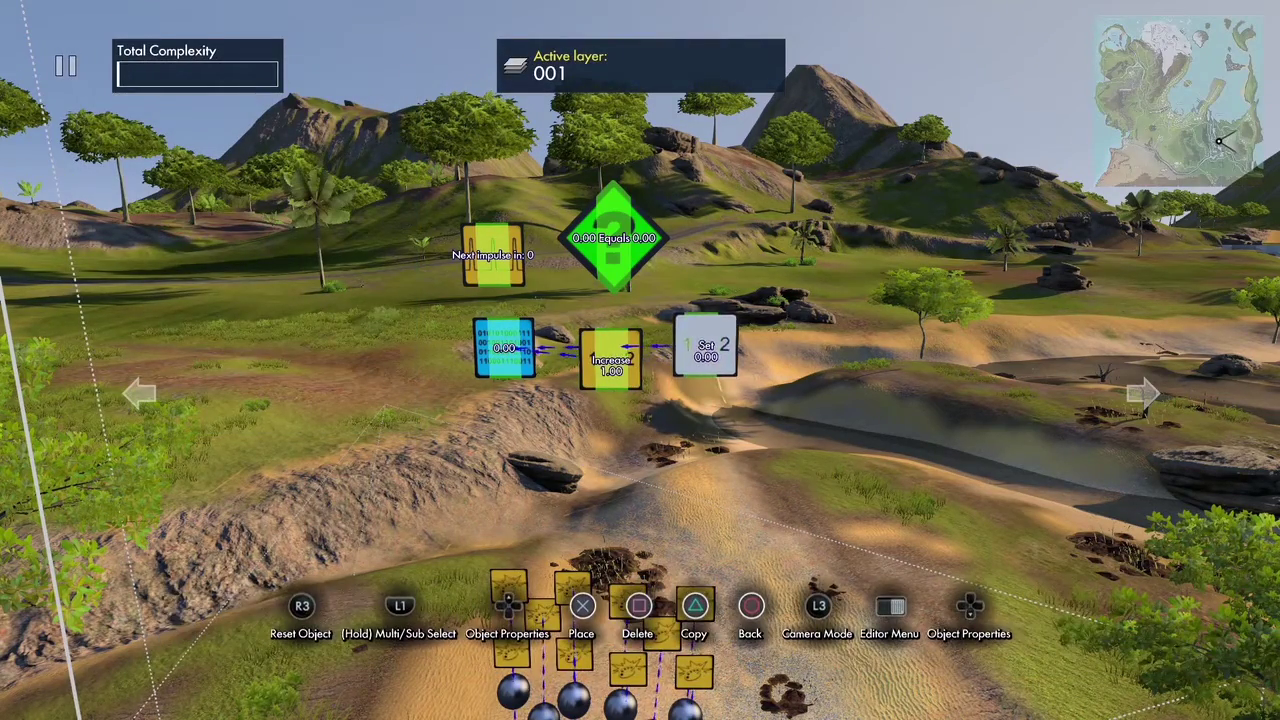
key(Escape)
- Set the Interval trigger's interval to about 19 ticks
click(543, 238)
key(Up)
key(Down)
key(Down)
key(Left)
key(Left)
key(Left)
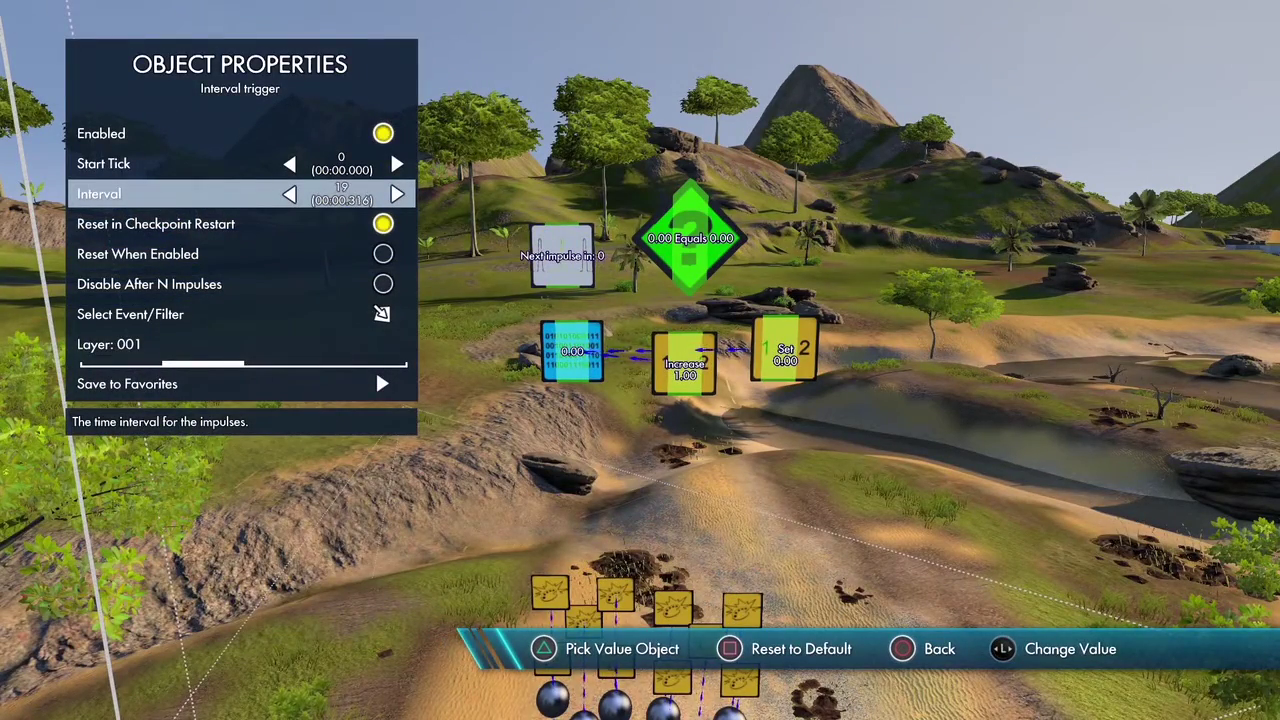
- Make the Generic filter the event/filter target of the Interval trigger
key(Down)
key(Down)
key(Down)
key(Down)
key(Return)
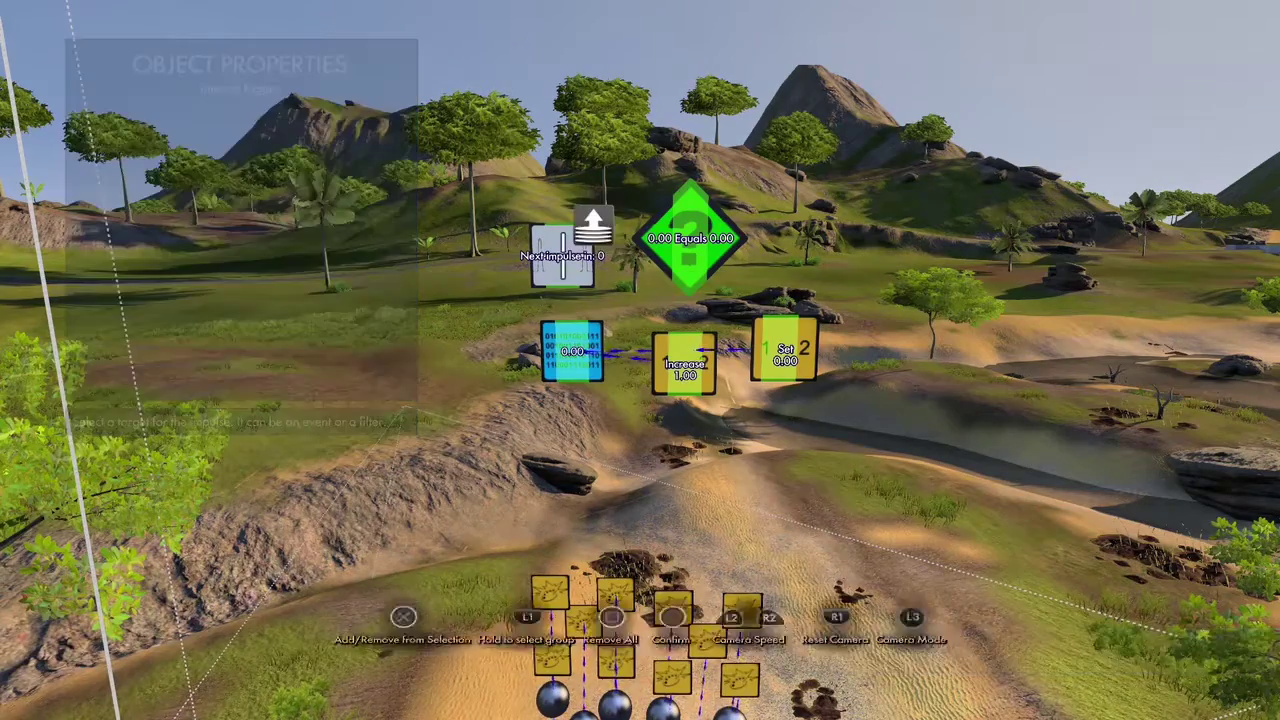
click(610, 257)
key(Escape)
key(Escape)
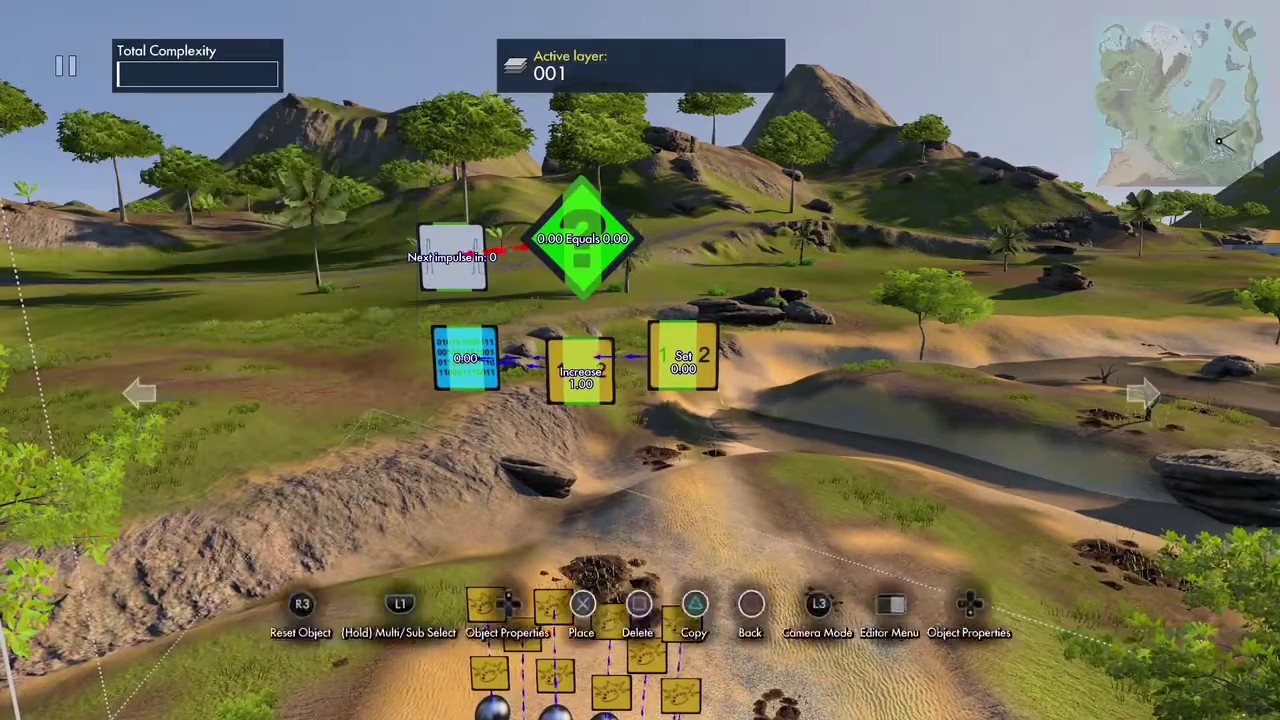
- Set the Generic filter's operation to Greater and link the variable data source as Comparison Value 1
key(Escape)
click(578, 245)
key(Up)
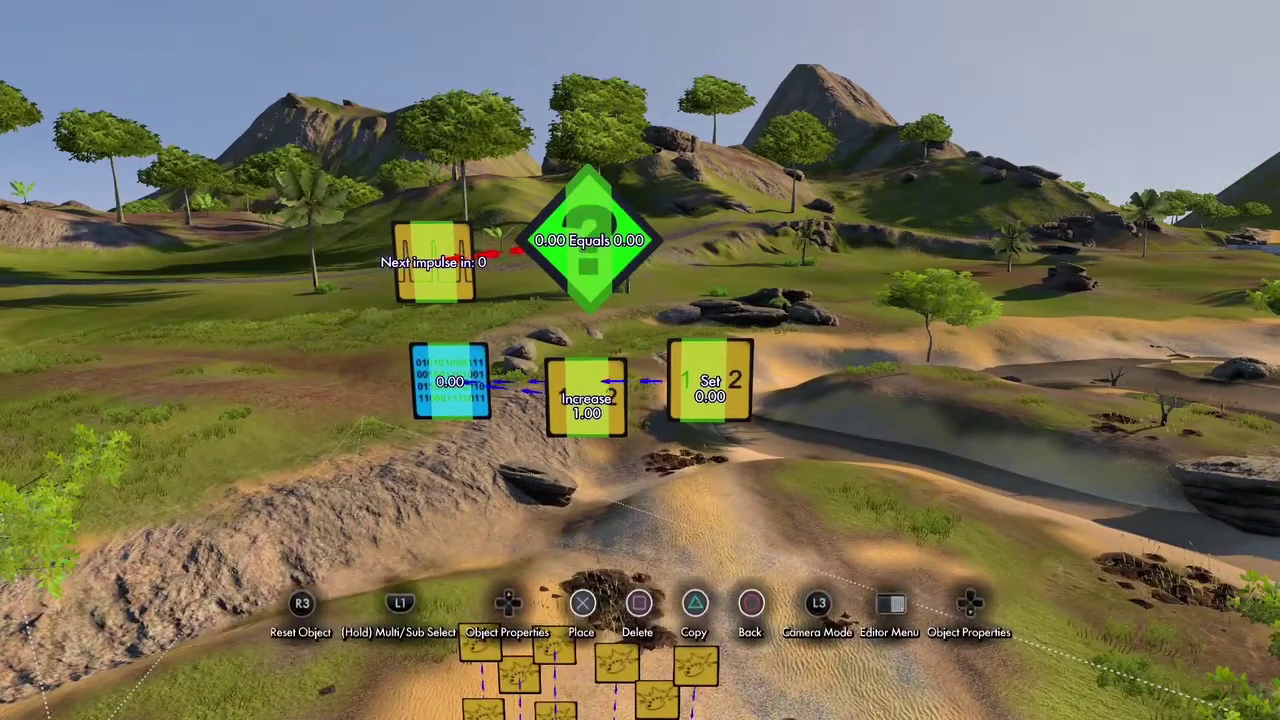
key(Down)
key(Right)
key(Right)
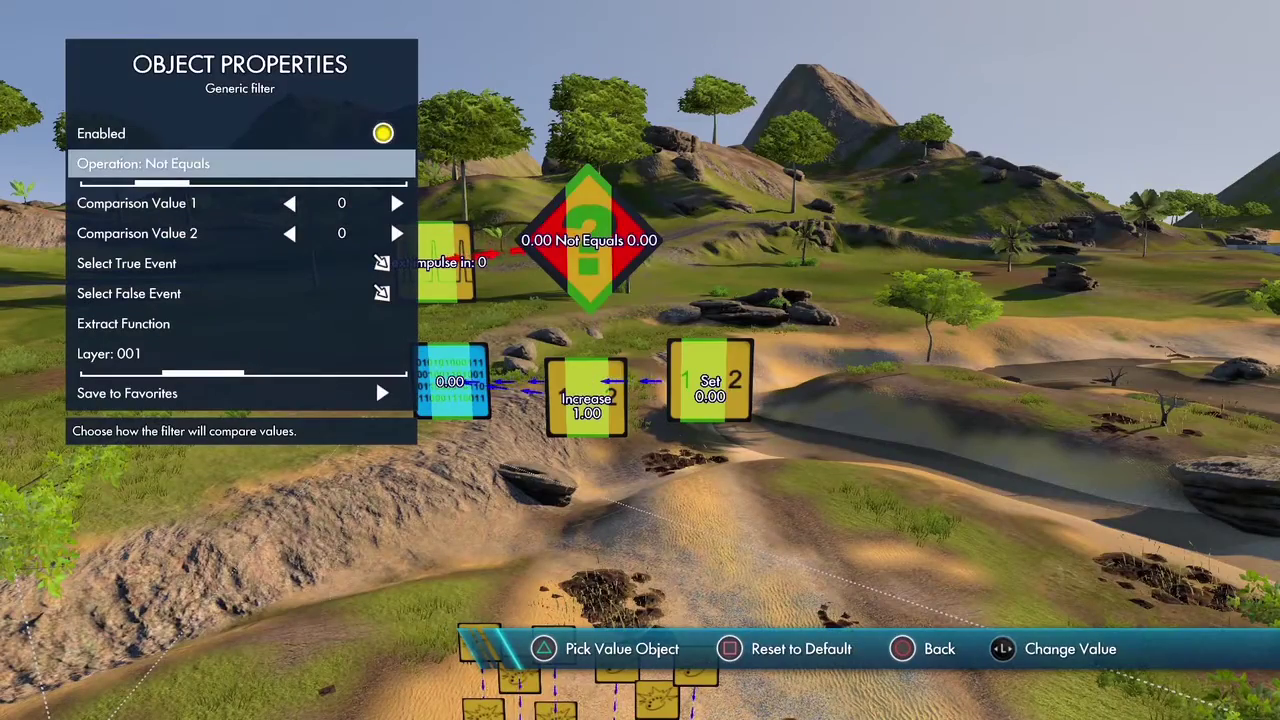
key(Down)
key(Escape)
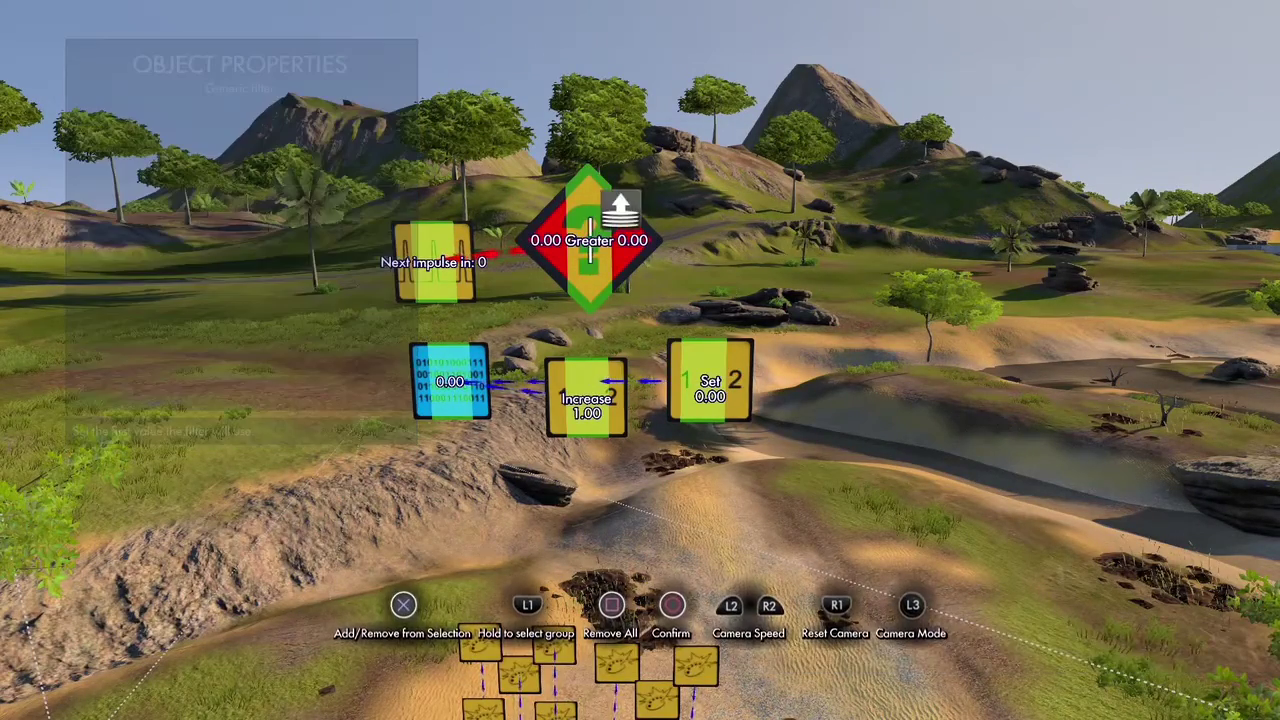
- Set the Generic filter's Comparison Value 2 to 8
key(Down)
key(Right)
key(Right)
key(Right)
key(Right)
key(Right)
key(Right)
key(Right)
key(Right)
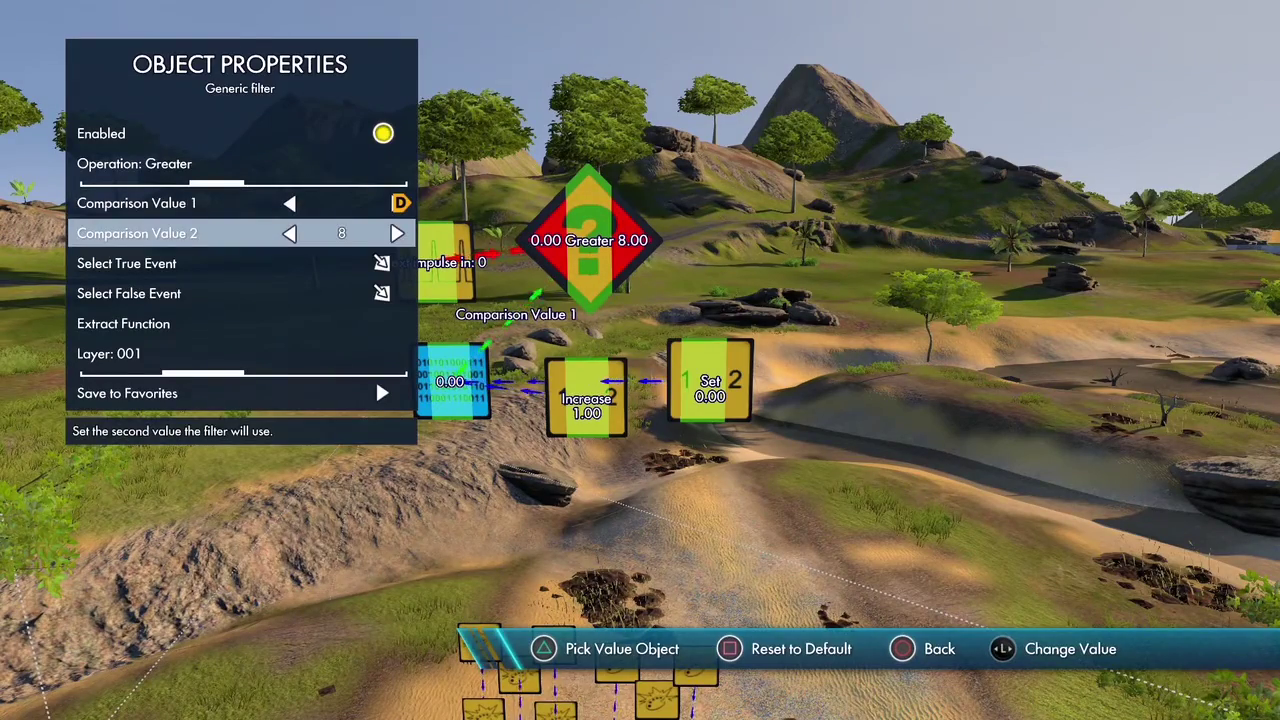
- Assign the Set event as the filter's true event and the Increase event as its false event
key(Down)
key(Return)
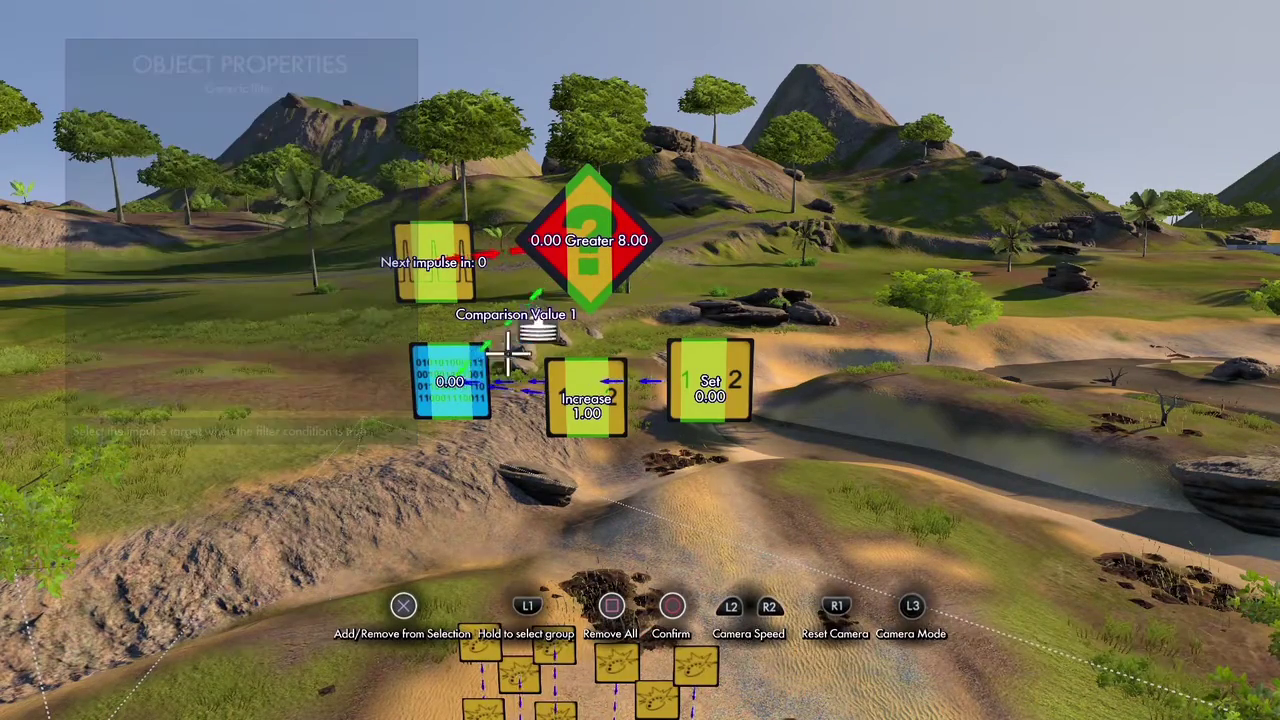
key(Escape)
key(Down)
key(Return)
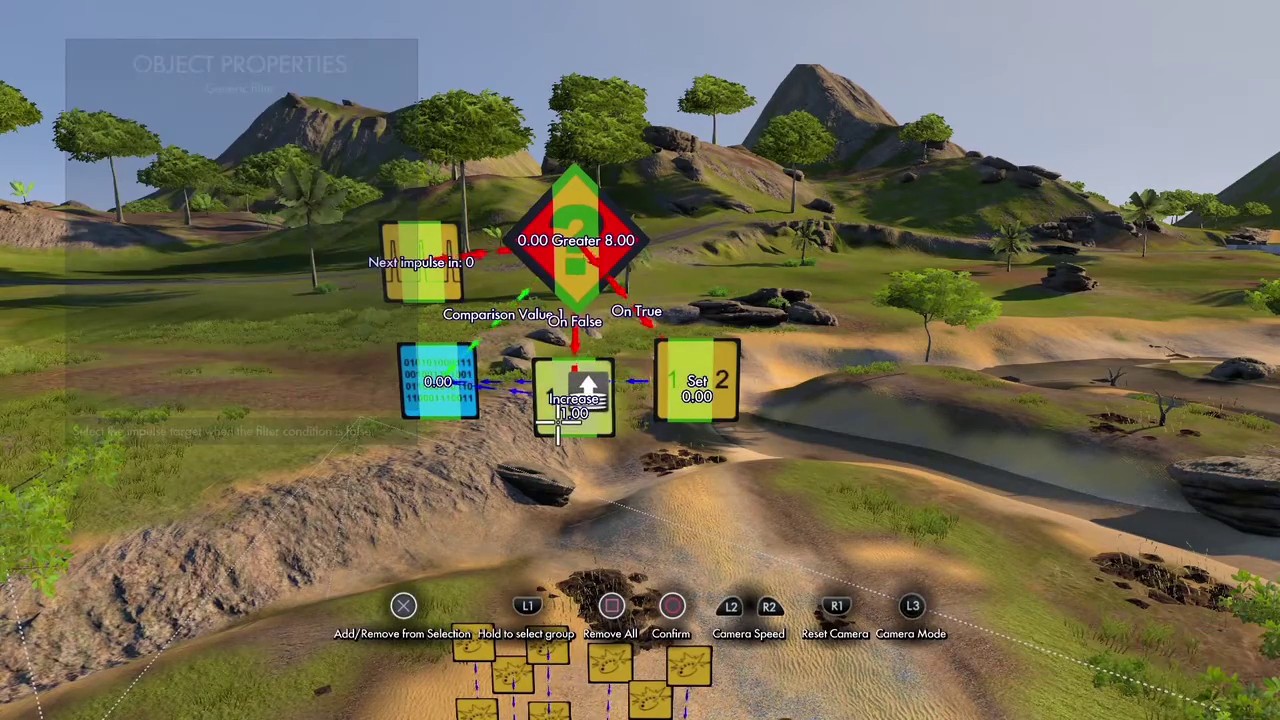
key(Escape)
- Run the physics to test how the variable counts through the Increase and Set events
scroll(506, 680, up, 3)
scroll(506, 682, down, 5)
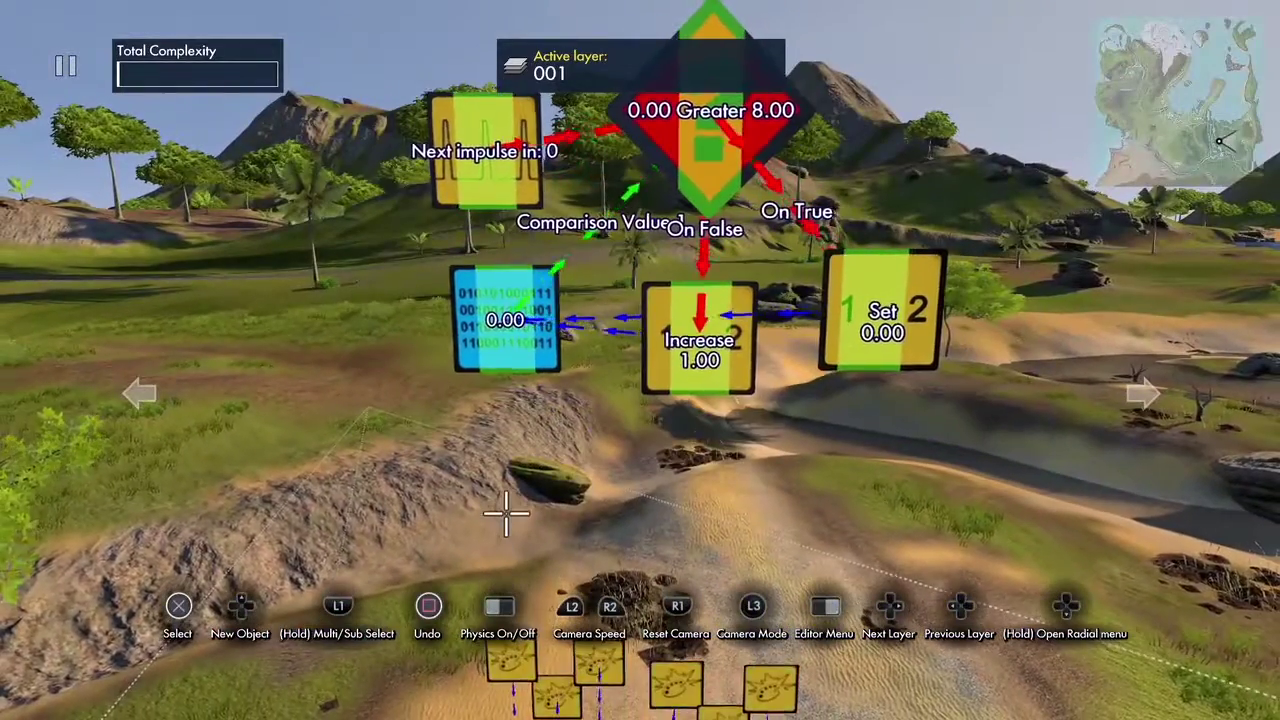
key(space)
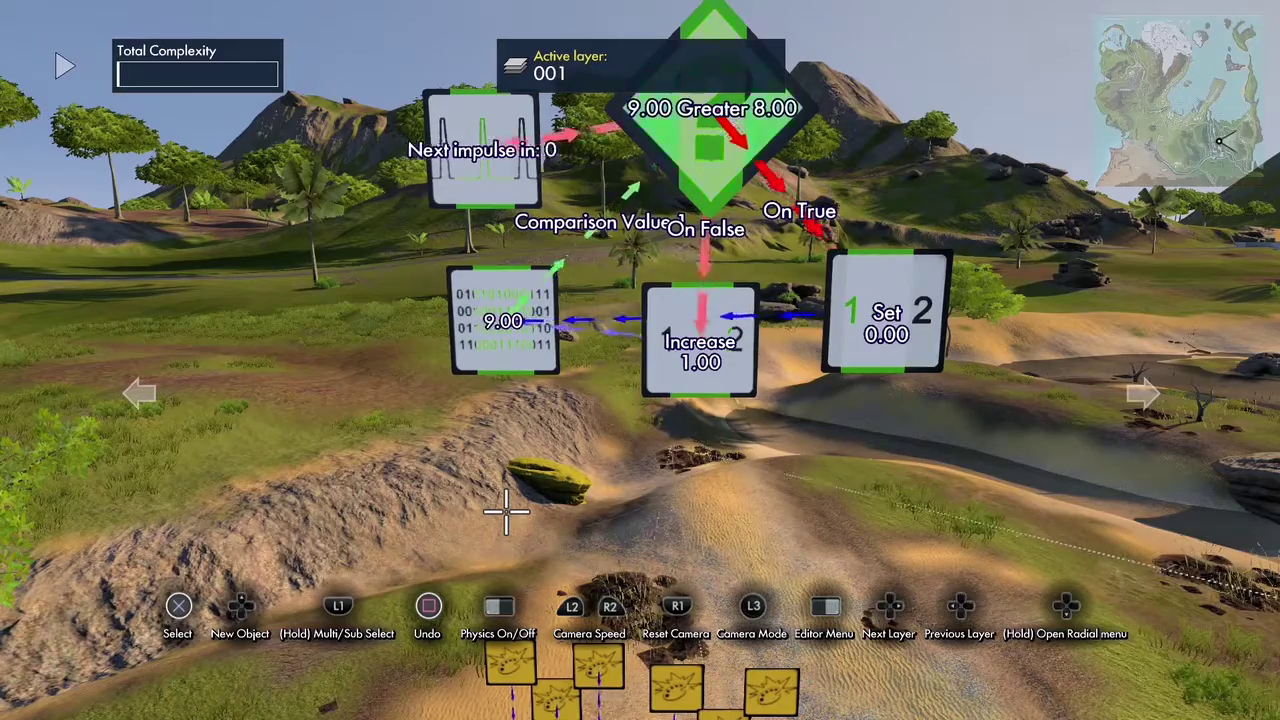
key(Escape)
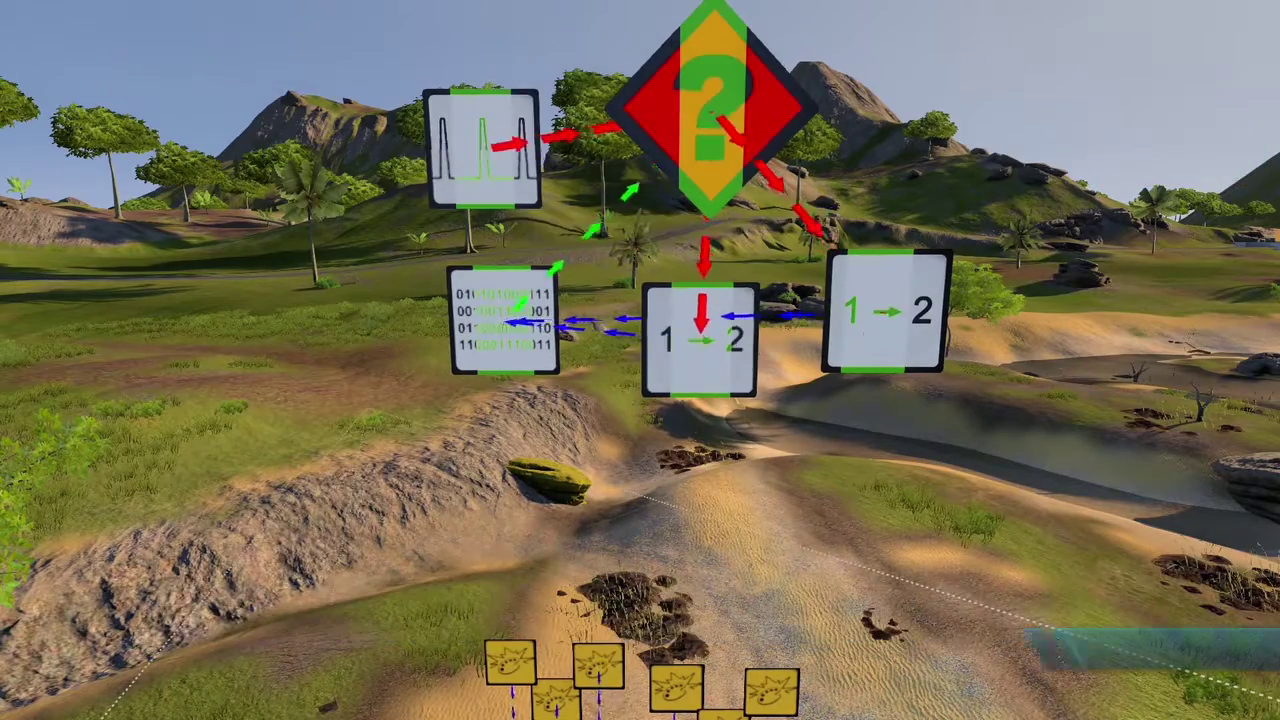
- Stop the physics test and add a Get vector data source beneath the variable data source
key(Escape)
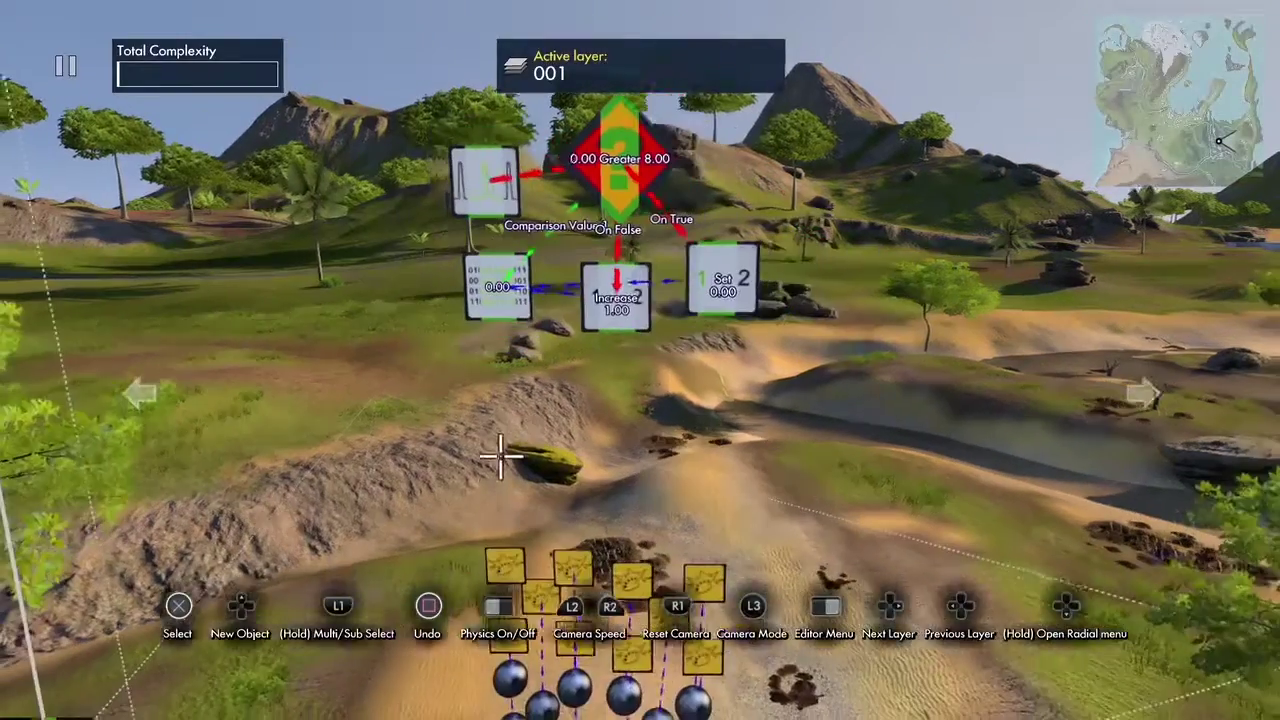
key(Up)
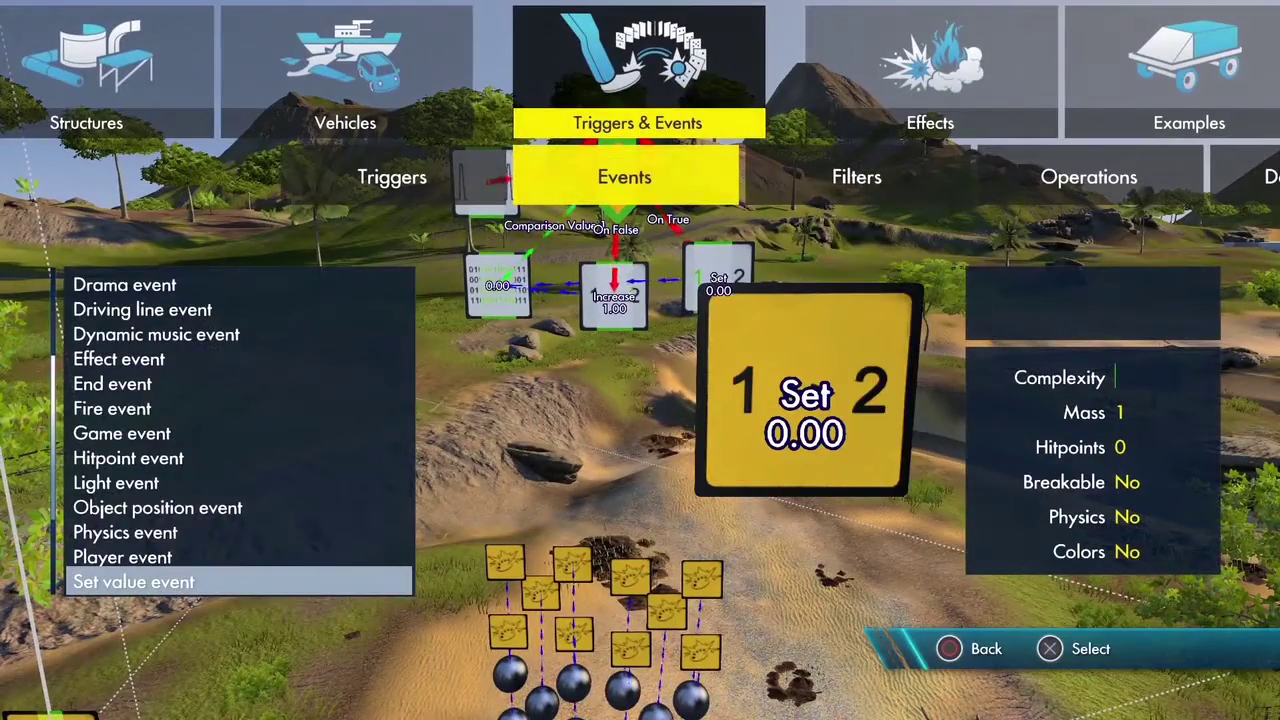
key(Right)
key(Right)
key(Right)
key(Up)
key(Up)
key(Up)
key(Up)
key(Up)
key(Up)
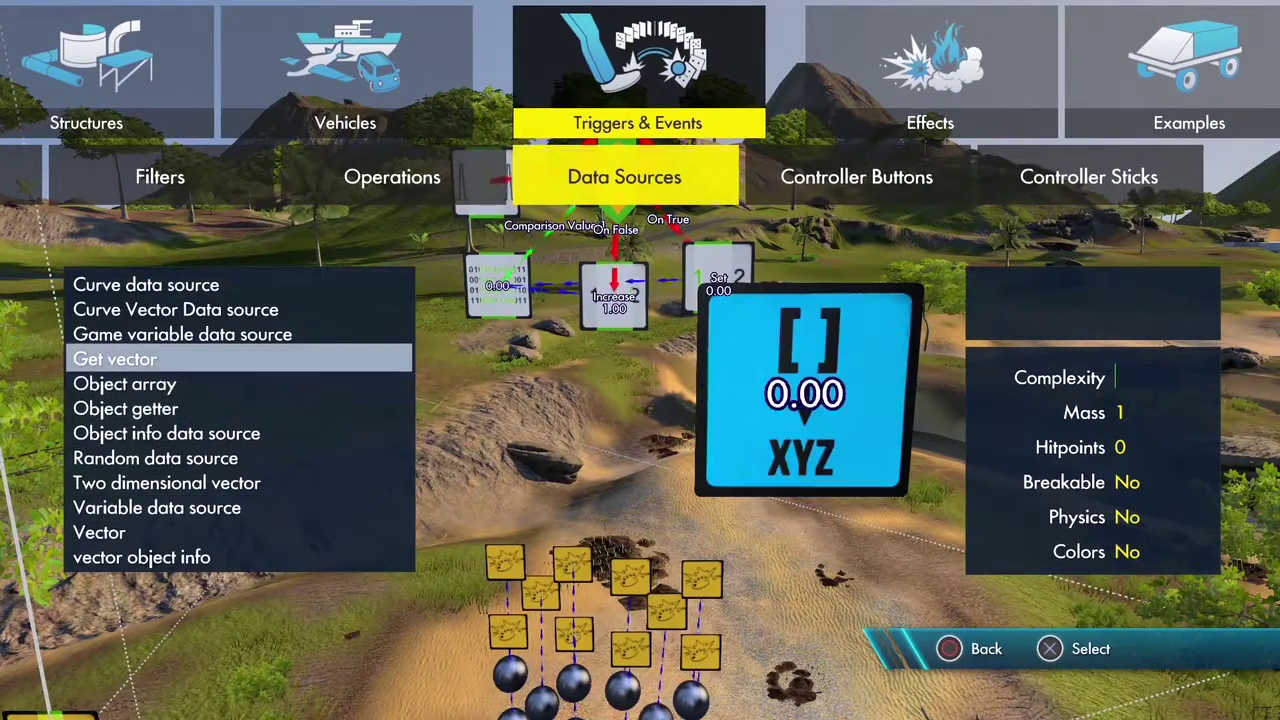
key(Return)
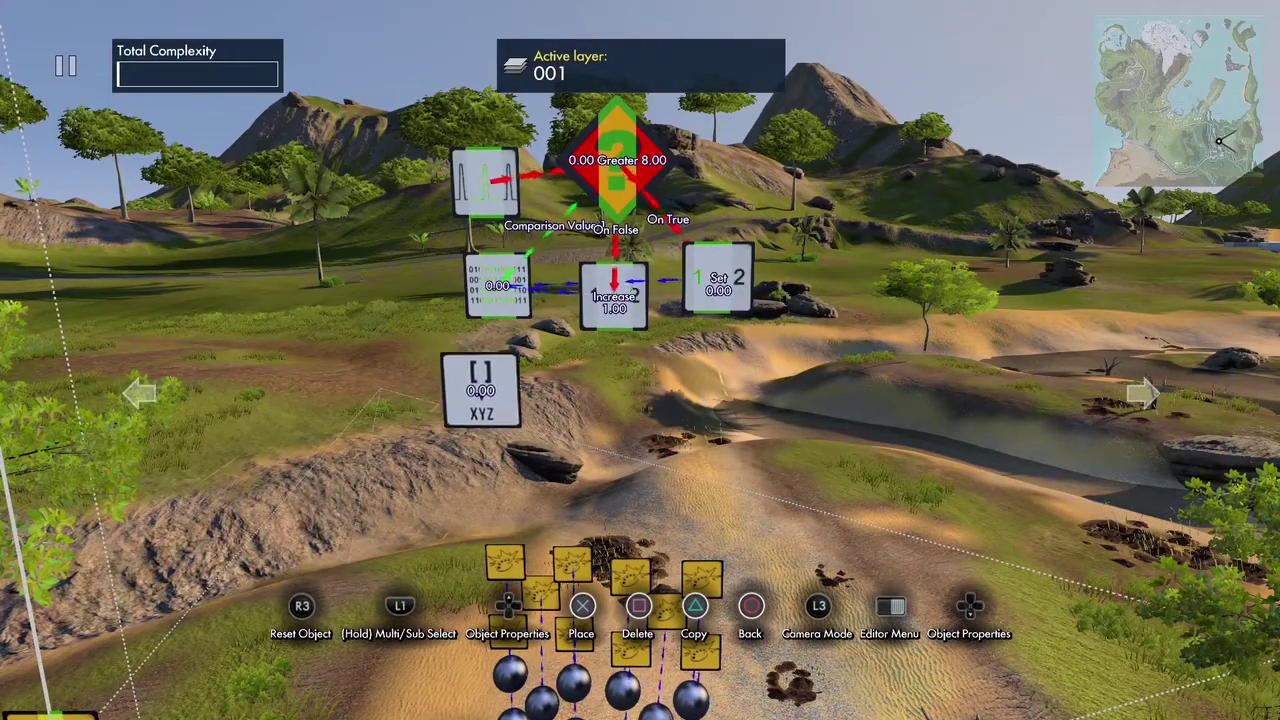
key(Down)
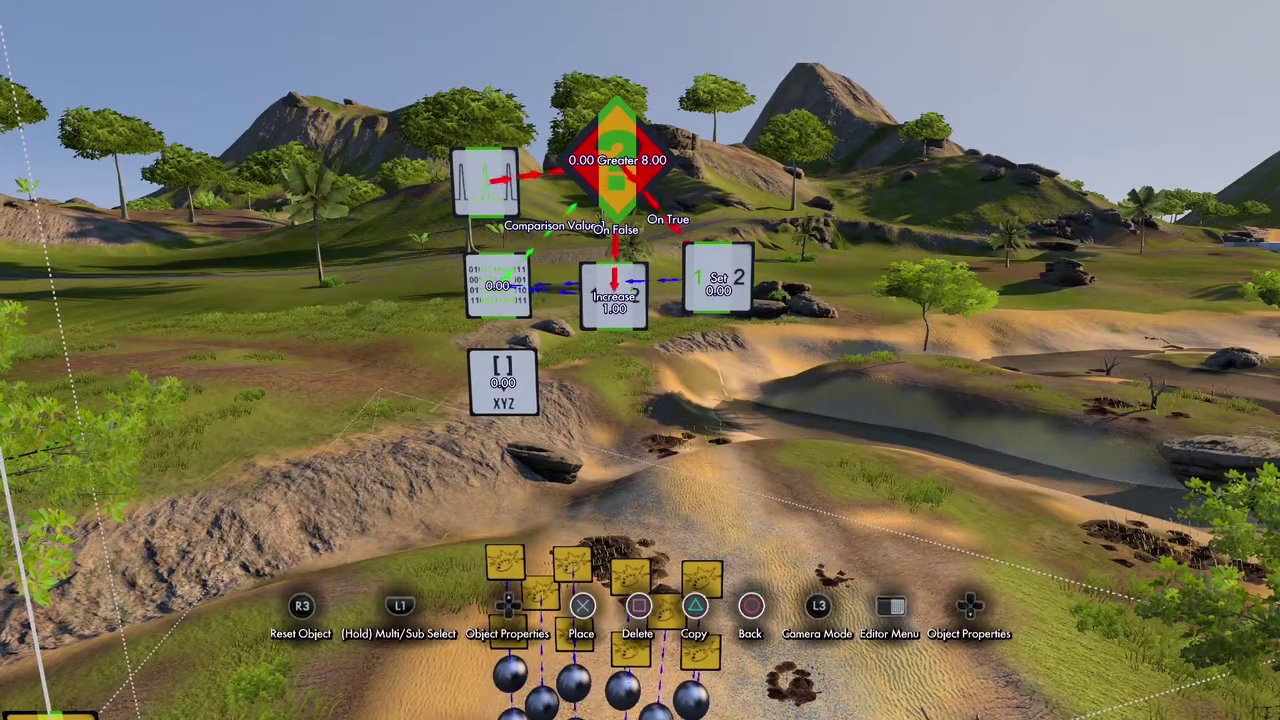
- Link the Get vector data source to the vector by the event row and assign the variable data source as its Select Index
key(Down)
key(Up)
key(Return)
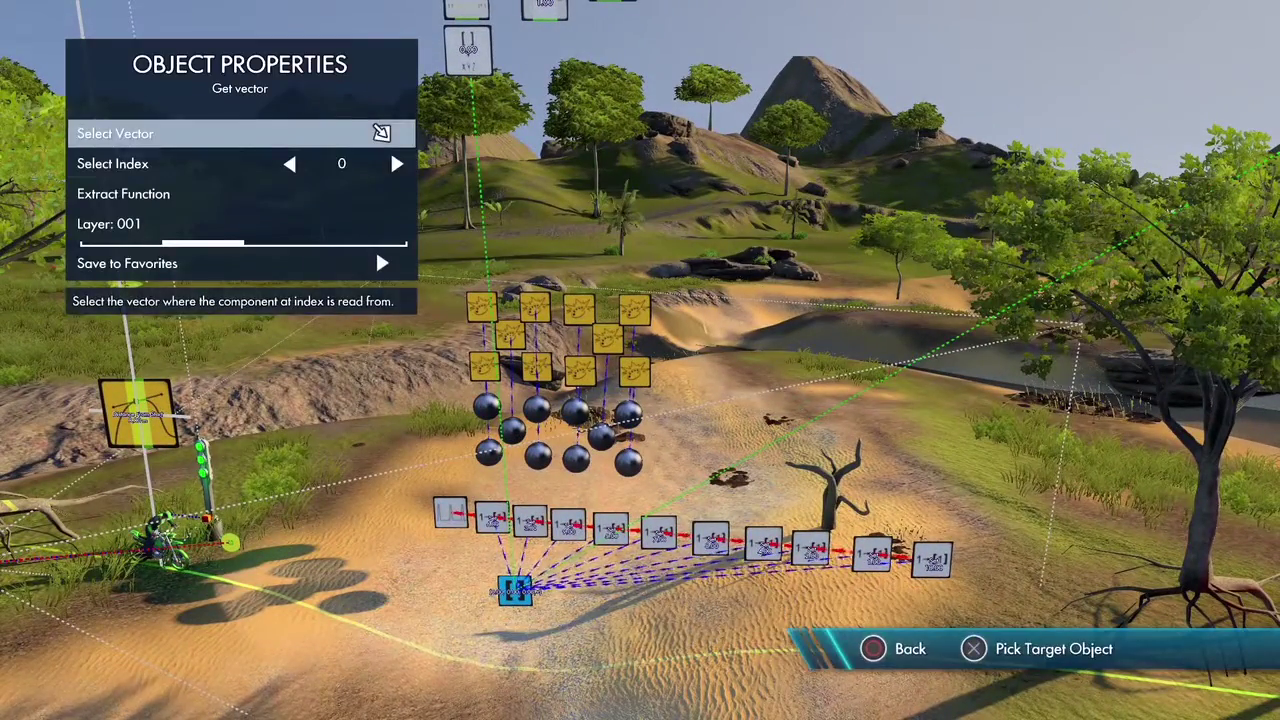
key(Down)
key(y)
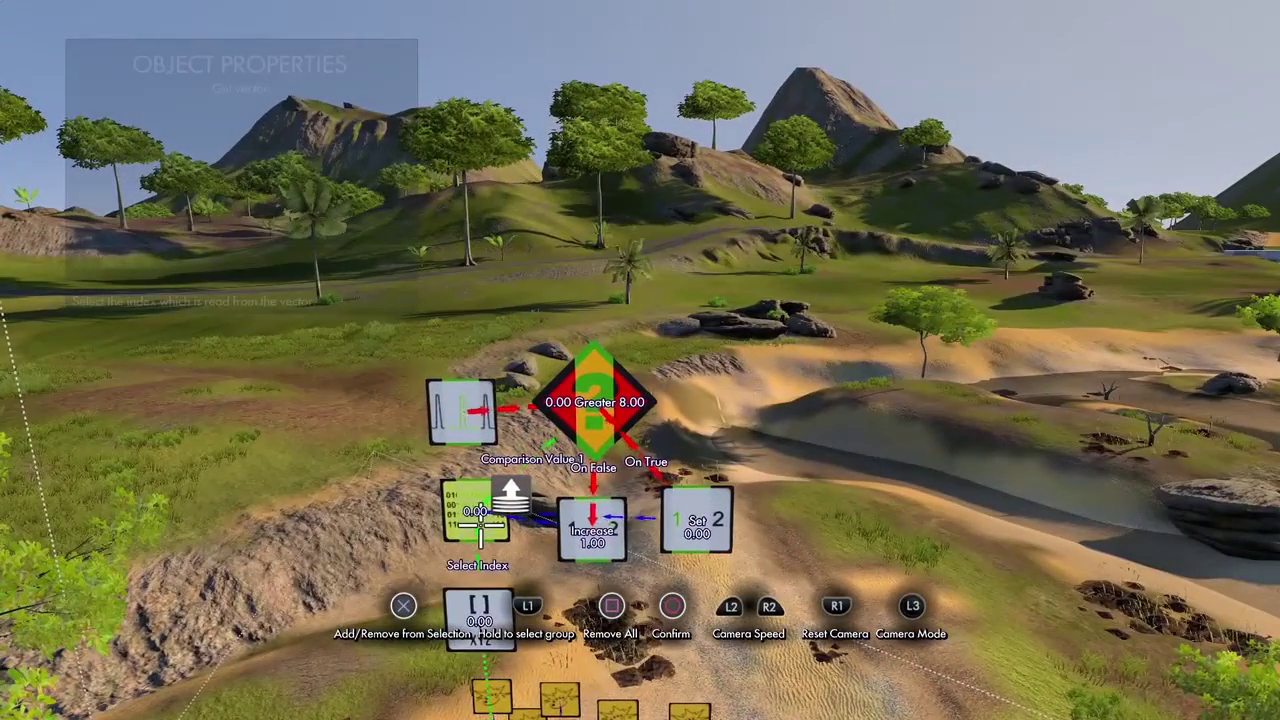
key(Return)
key(Escape)
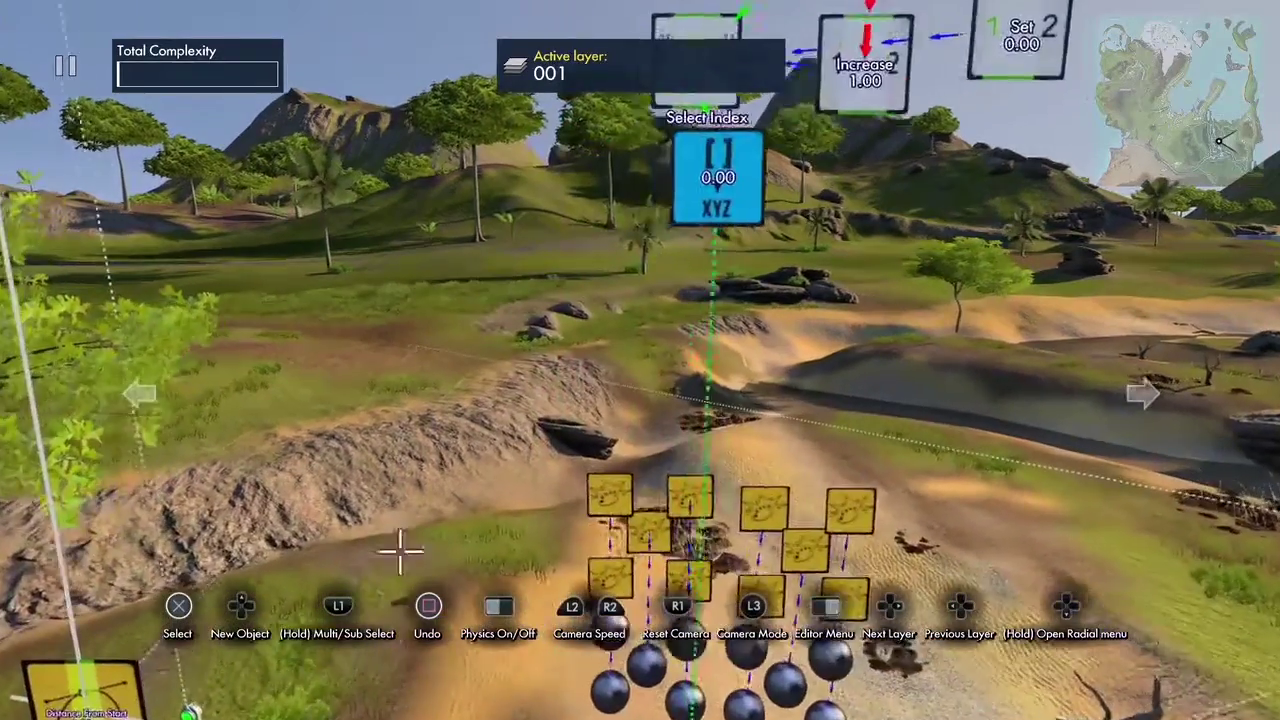
- Shift the Get vector data source slightly sideways beneath the variable data source
key(space)
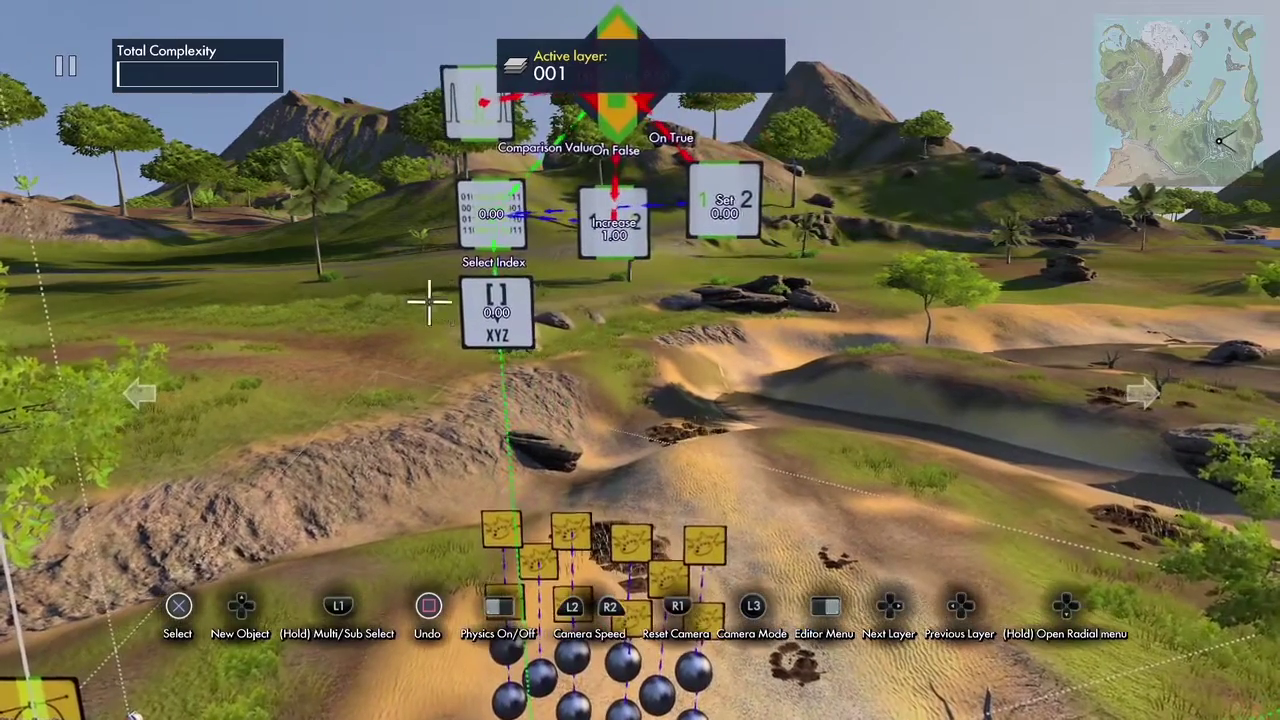
click(495, 312)
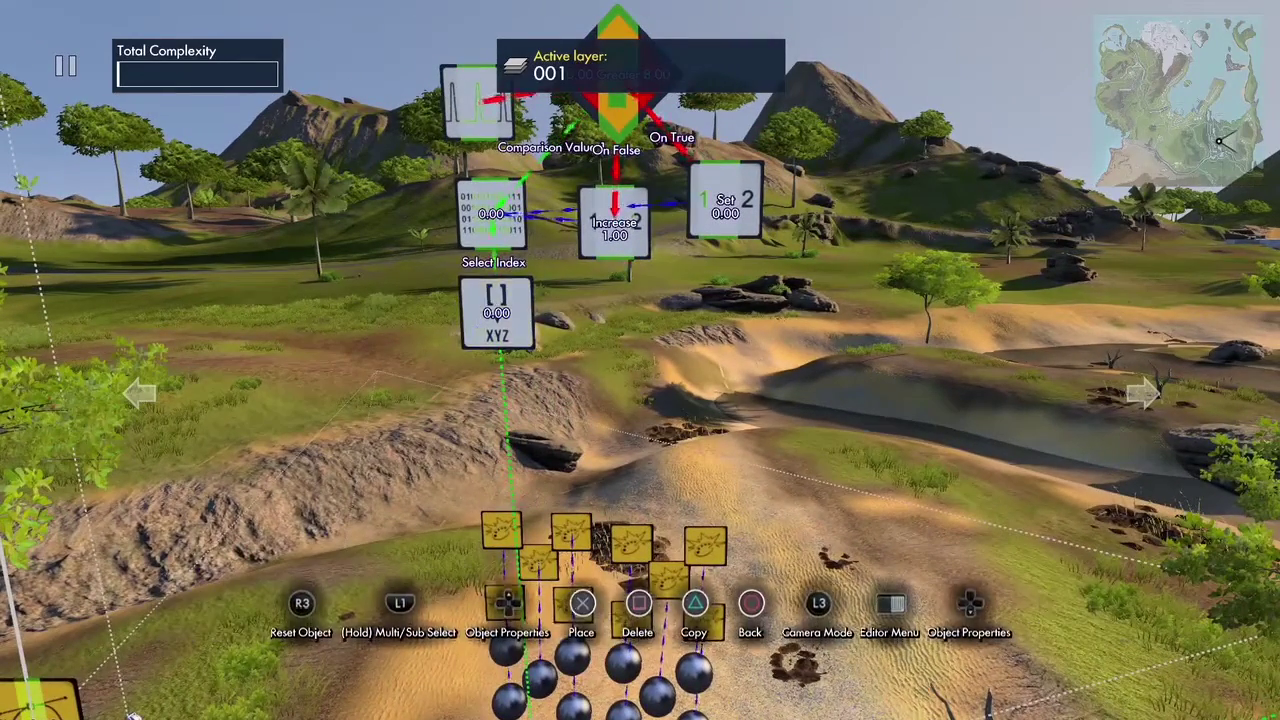
click(517, 308)
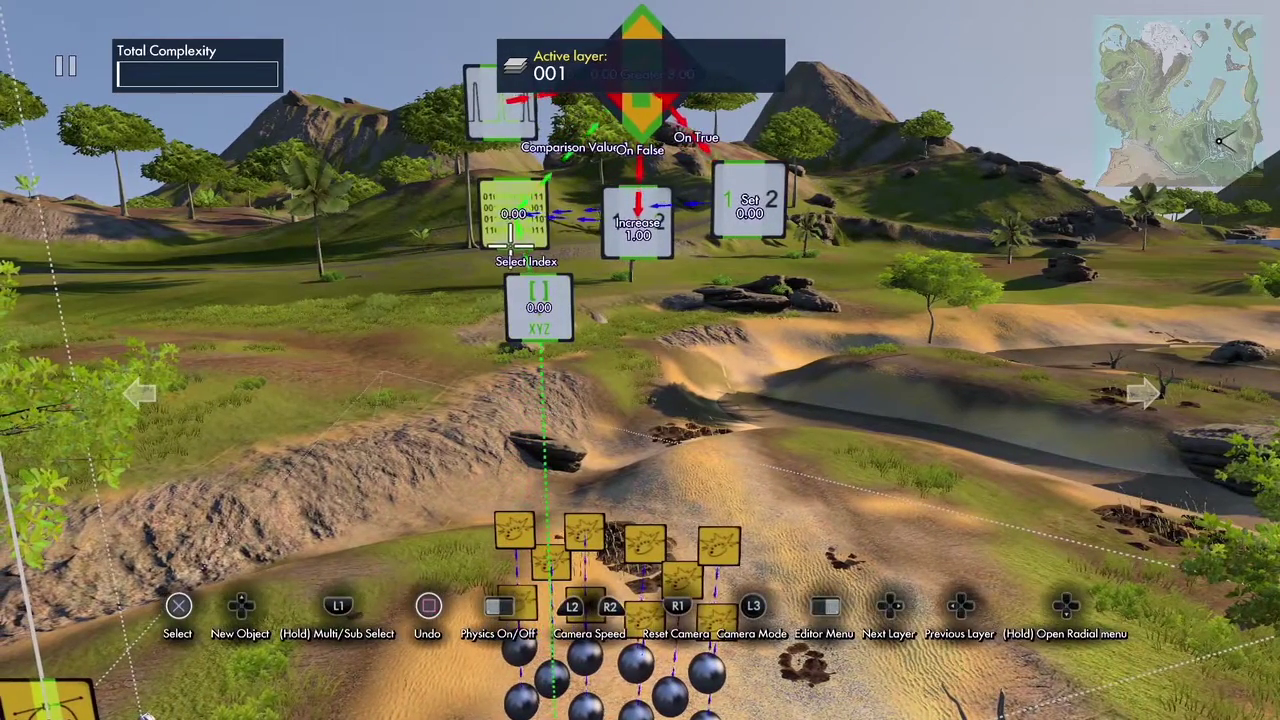
click(511, 244)
click(515, 213)
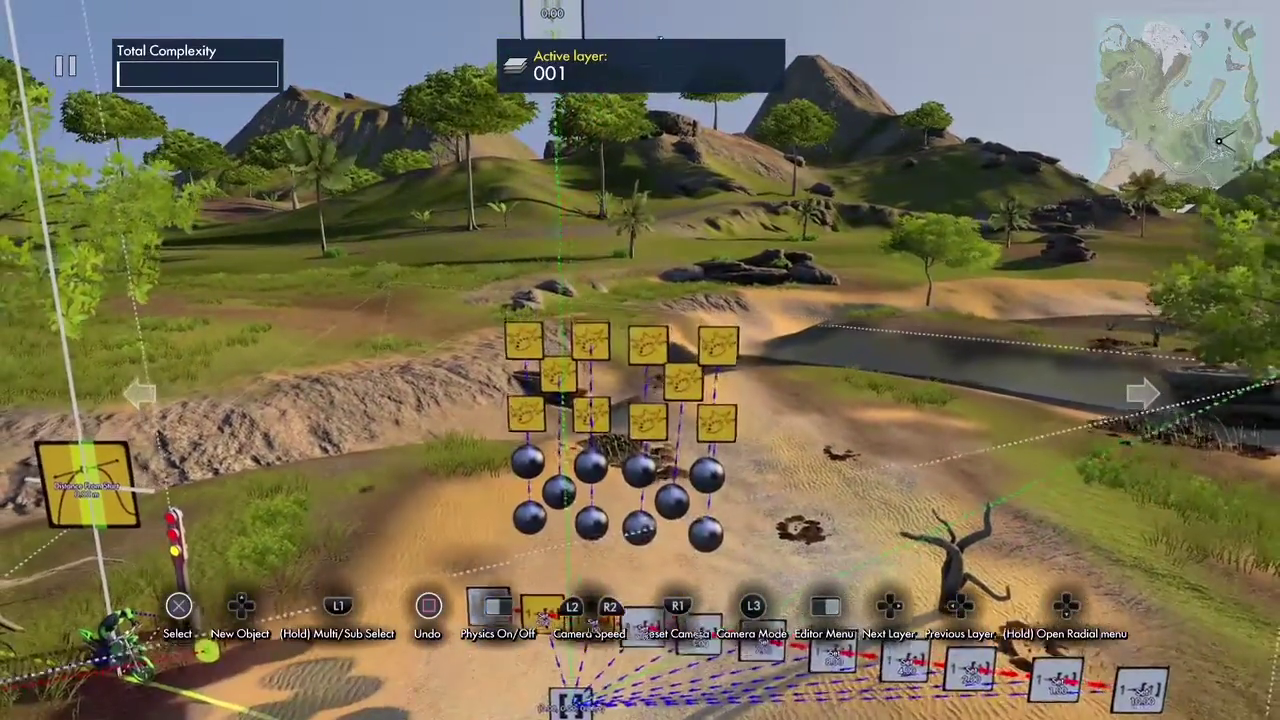
- Add a Switch filter between the Get vector data source and the color-changing spheres
key(Up)
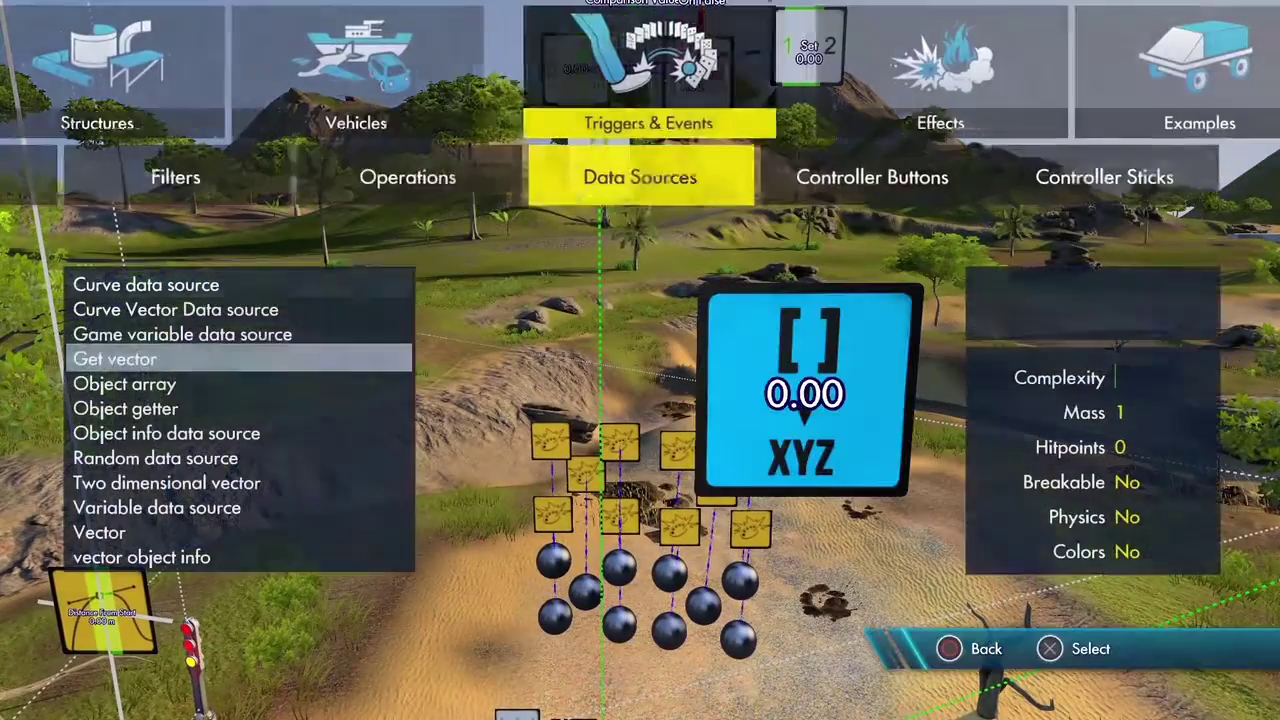
key(Left)
key(Left)
key(Down)
key(Down)
key(Down)
key(Down)
key(Down)
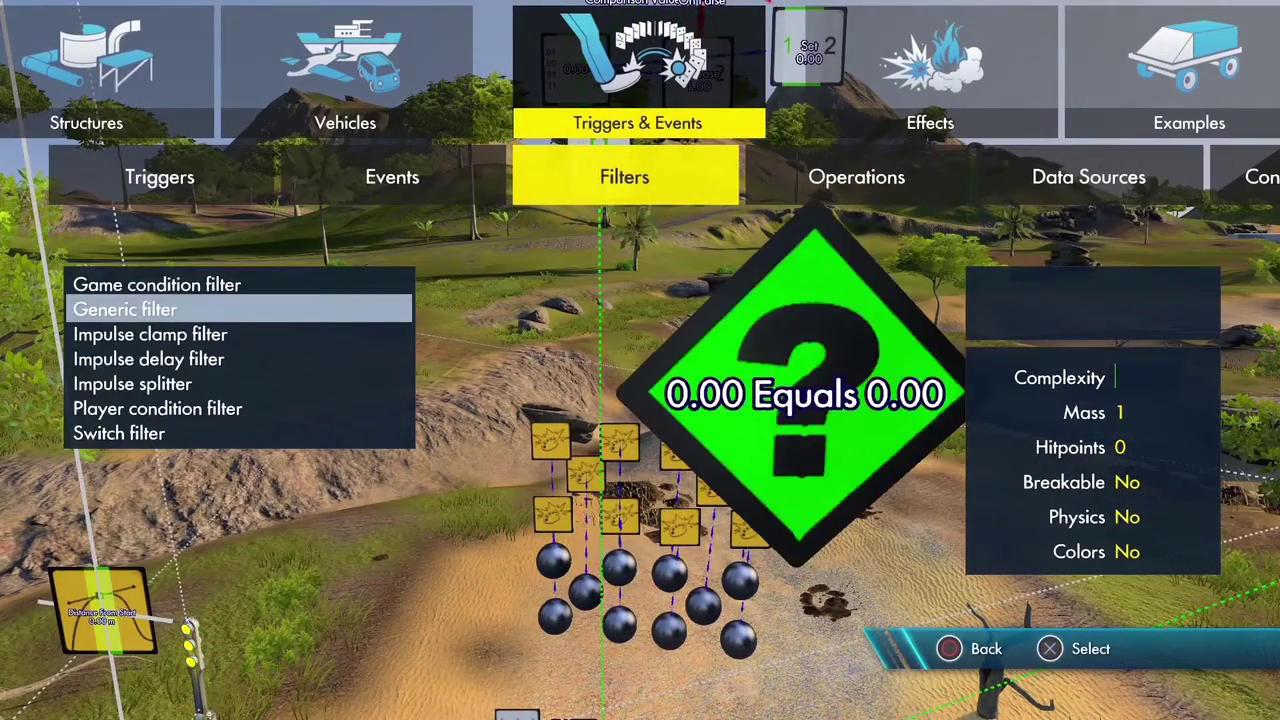
key(Up)
key(Return)
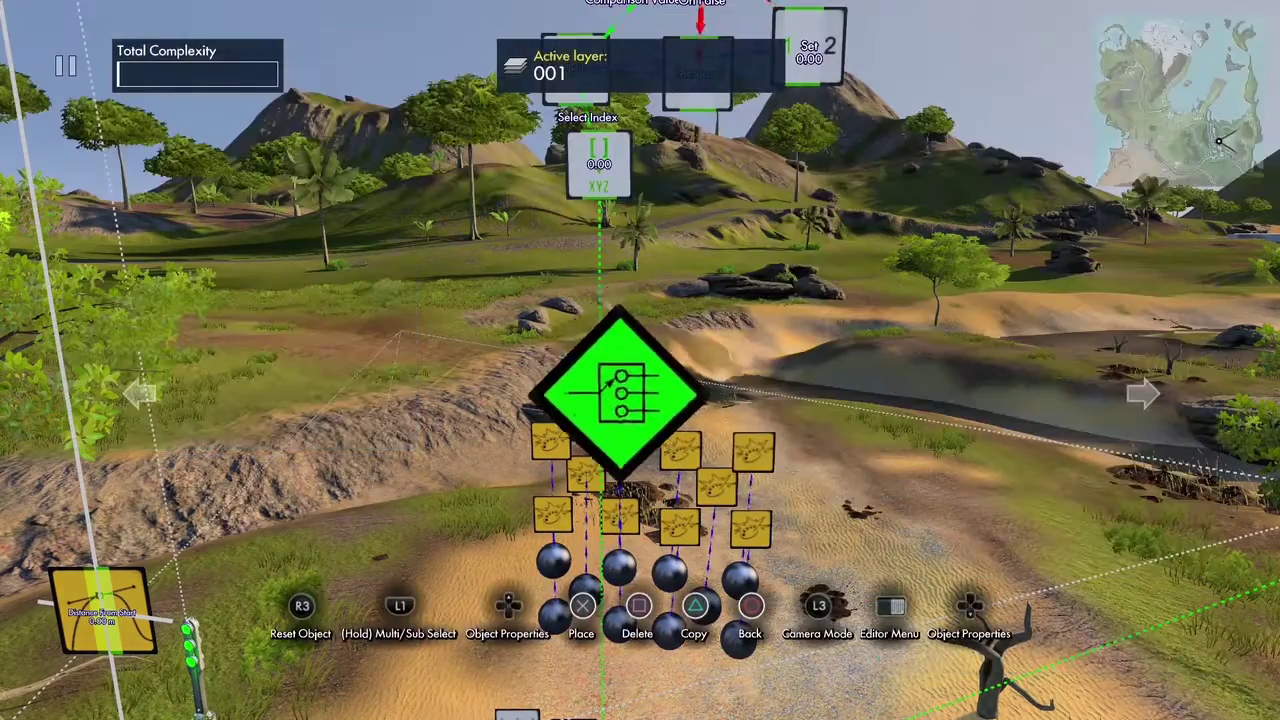